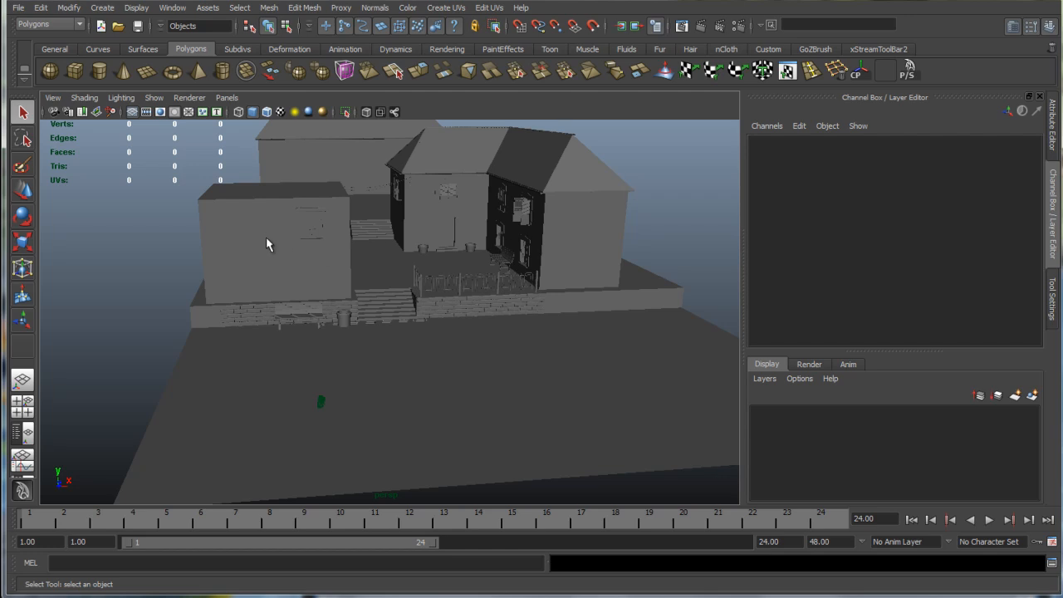
Select the bin beside the front steps and frame it for close-up editing.
{"action": "left_click_drag", "start_coordinate": [402, 308], "coordinate": [367, 336], "text": "alt"}
{"action": "left_click", "coordinate": [361, 401]}
{"action": "left_click_drag", "start_coordinate": [462, 340], "coordinate": [447, 308], "text": "alt"}
{"action": "key", "text": "w"}
{"action": "left_click", "coordinate": [532, 275]}
{"action": "left_click_drag", "start_coordinate": [563, 291], "coordinate": [604, 311], "text": "alt"}
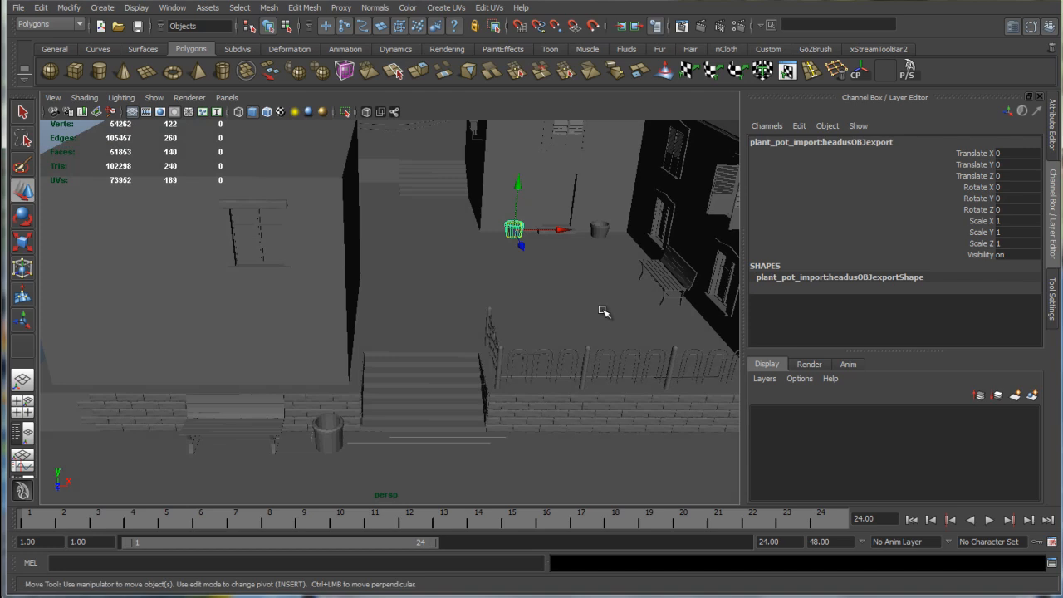
{"action": "left_click", "coordinate": [658, 282]}
{"action": "left_click", "coordinate": [498, 368]}
{"action": "left_click_drag", "start_coordinate": [463, 396], "coordinate": [386, 436], "text": "alt"}
{"action": "left_click", "coordinate": [322, 434]}
{"action": "key", "text": "f"}
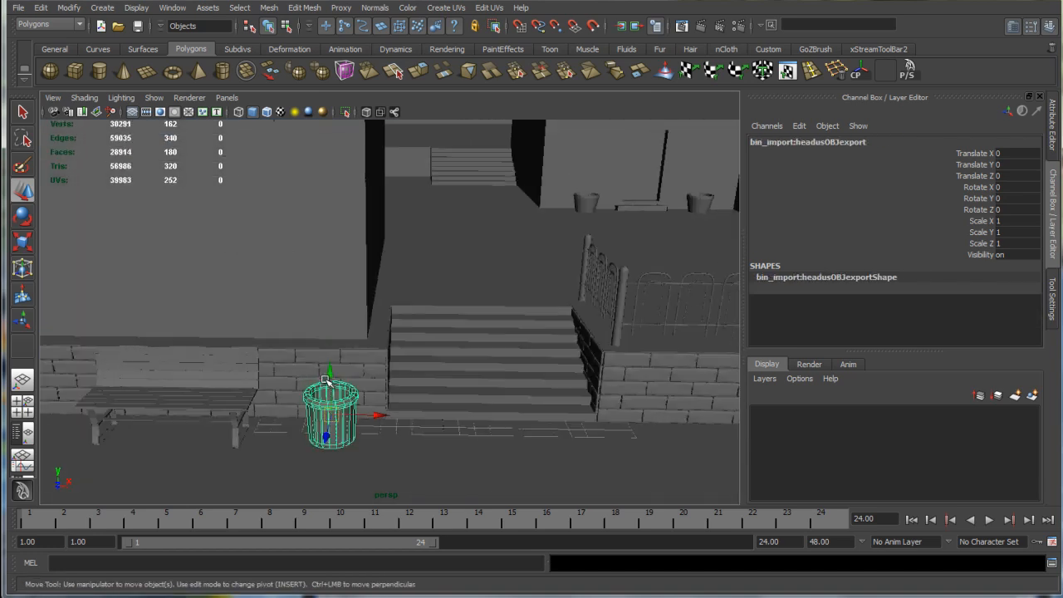
{"action": "left_click_drag", "start_coordinate": [410, 316], "coordinate": [470, 311], "text": "alt"}
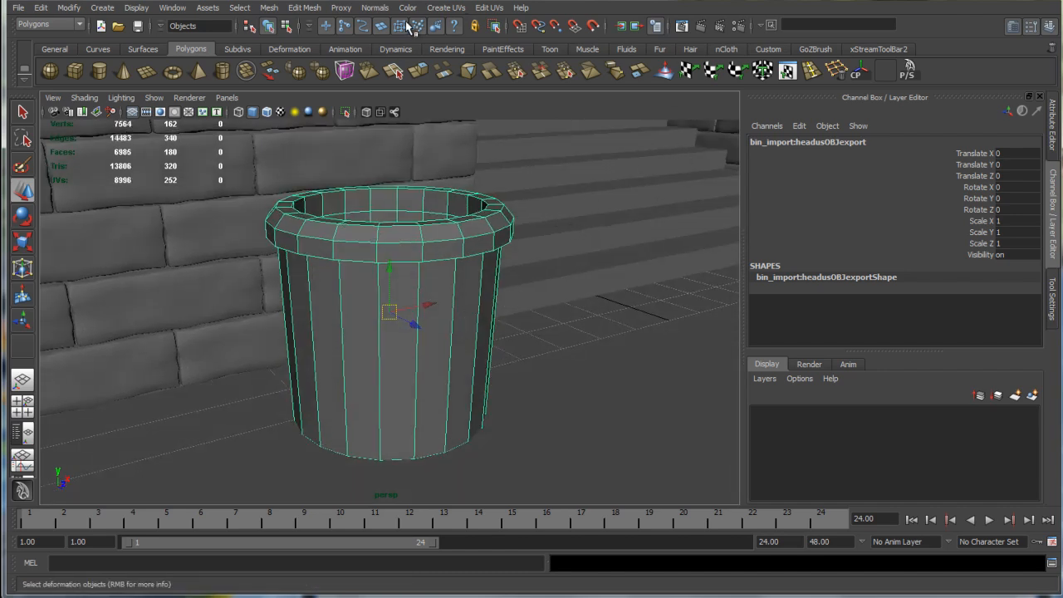
Preview the bin with smoothing and return it to the unsmoothed display.
{"action": "key", "text": "1"}
{"action": "key", "text": "3"}
{"action": "key", "text": "1"}
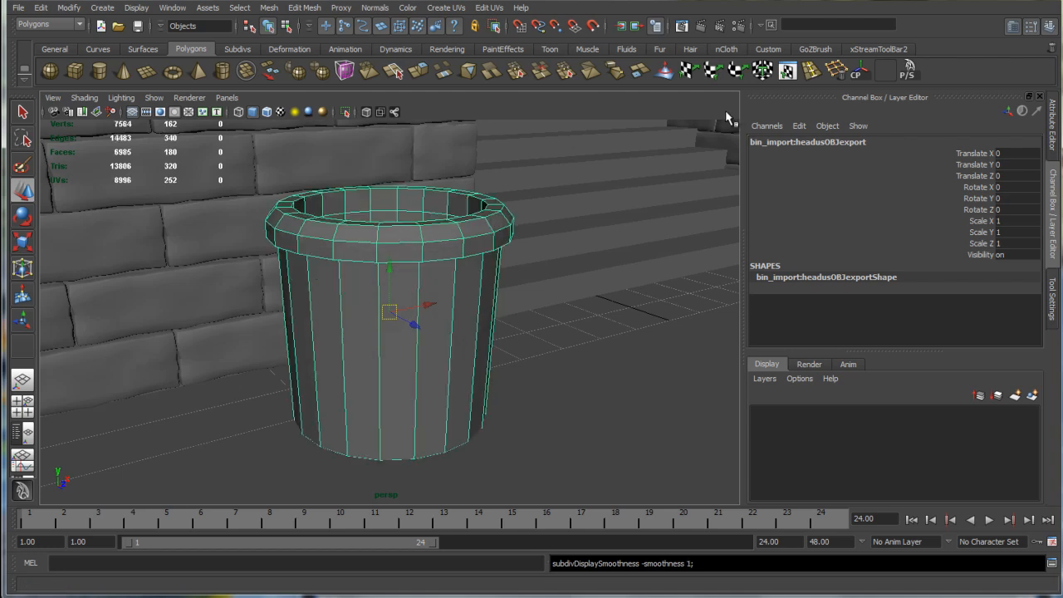
Insert supporting edge loops around the outer face of the bin's rim with the Insert Edge Loop Tool.
{"action": "left_click", "coordinate": [810, 72]}
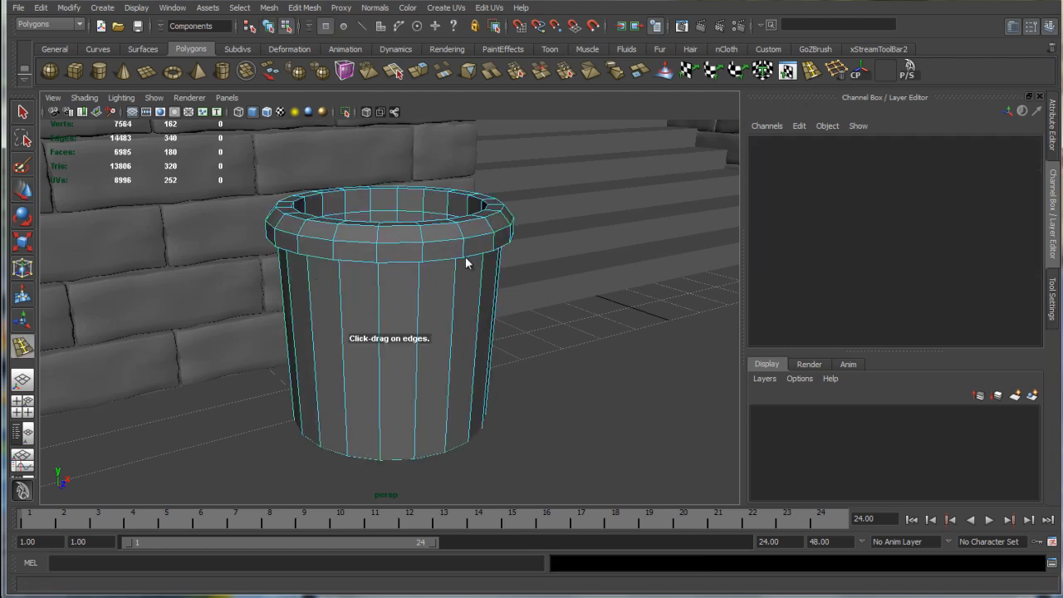
{"action": "scroll", "coordinate": [471, 253], "scroll_direction": "up", "scroll_amount": 5}
{"action": "left_click_drag", "start_coordinate": [462, 261], "coordinate": [441, 218], "text": "alt"}
{"action": "mouse_move", "coordinate": [438, 180]}
{"action": "left_mouse_down"}
{"action": "mouse_move", "coordinate": [440, 155]}
{"action": "mouse_move", "coordinate": [440, 164]}
{"action": "left_mouse_up"}
{"action": "left_click_drag", "start_coordinate": [443, 269], "coordinate": [407, 351], "text": "alt"}
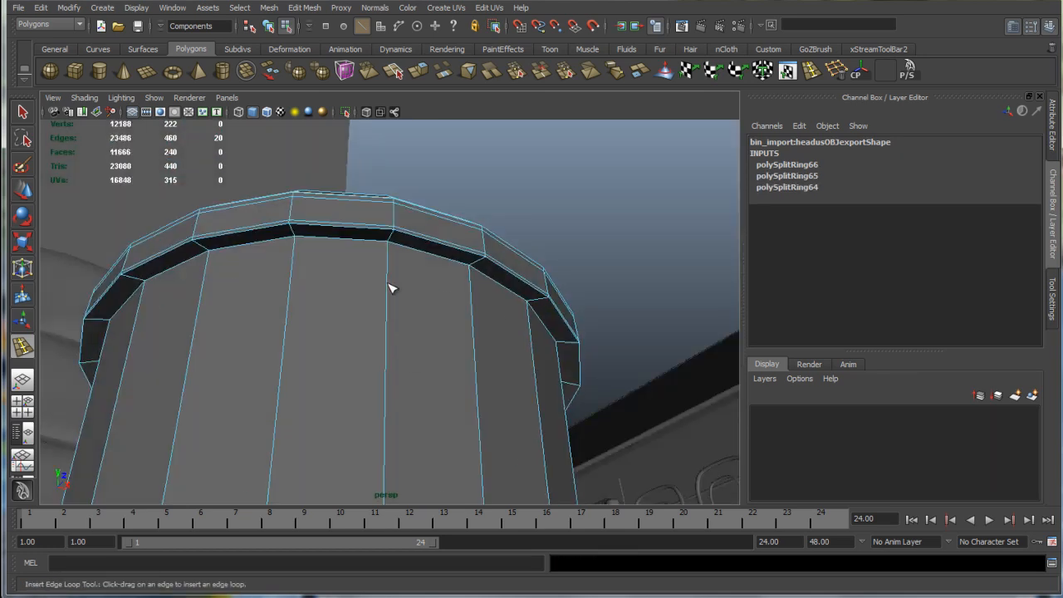
Insert edge loops on the bin body just below the rim and along both edges of the rim's underside.
{"action": "left_click_drag", "start_coordinate": [392, 247], "coordinate": [394, 249]}
{"action": "scroll", "coordinate": [395, 250], "scroll_direction": "up", "scroll_amount": 2}
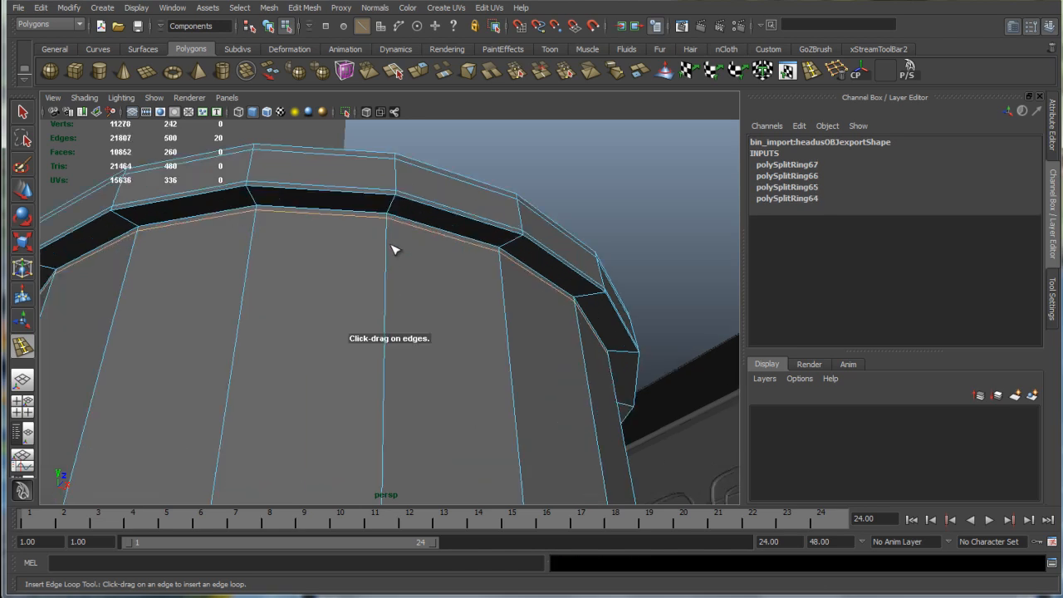
{"action": "left_click_drag", "start_coordinate": [390, 207], "coordinate": [392, 208]}
{"action": "scroll", "coordinate": [394, 209], "scroll_direction": "up", "scroll_amount": 3}
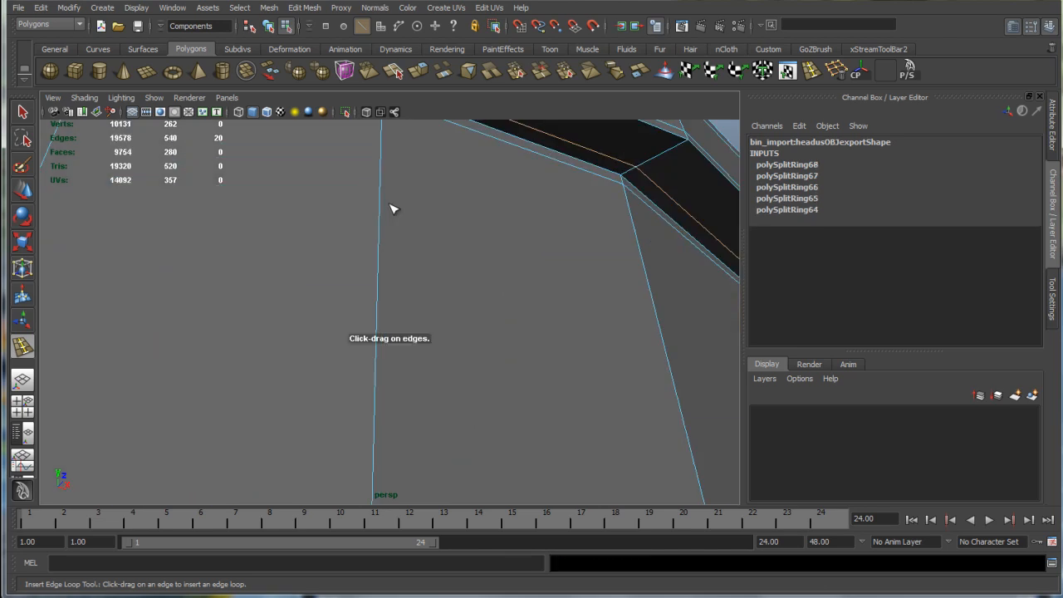
{"action": "left_click_drag", "start_coordinate": [669, 158], "coordinate": [680, 159]}
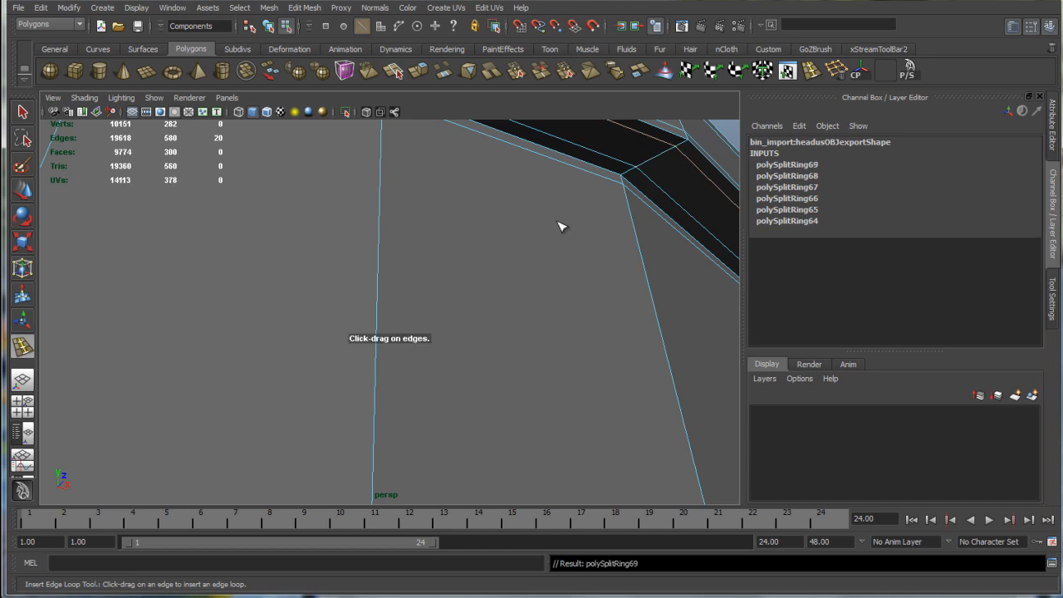
Check the smoothed bin, then insert edge loops on both sides of the rim's inner top edge.
{"action": "scroll", "coordinate": [526, 285], "scroll_direction": "down", "scroll_amount": 5}
{"action": "key", "text": "3"}
{"action": "left_click_drag", "start_coordinate": [535, 317], "coordinate": [468, 417], "text": "alt"}
{"action": "key", "text": "1"}
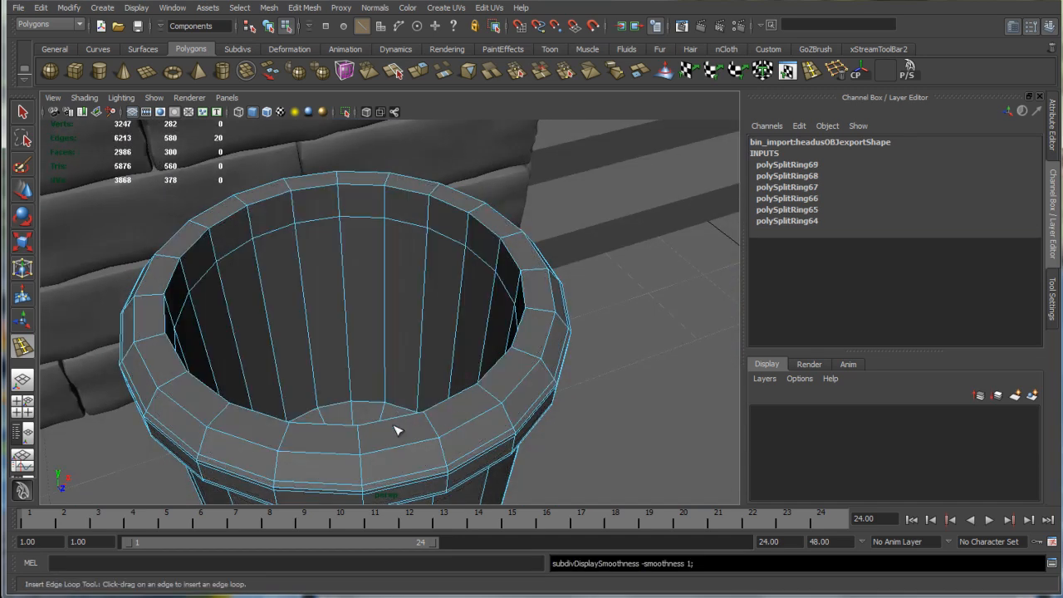
{"action": "scroll", "coordinate": [391, 440], "scroll_direction": "up", "scroll_amount": 2}
{"action": "left_click_drag", "start_coordinate": [442, 453], "coordinate": [445, 450]}
{"action": "left_click_drag", "start_coordinate": [488, 211], "coordinate": [490, 199]}
{"action": "left_click_drag", "start_coordinate": [431, 287], "coordinate": [418, 304], "text": "alt"}
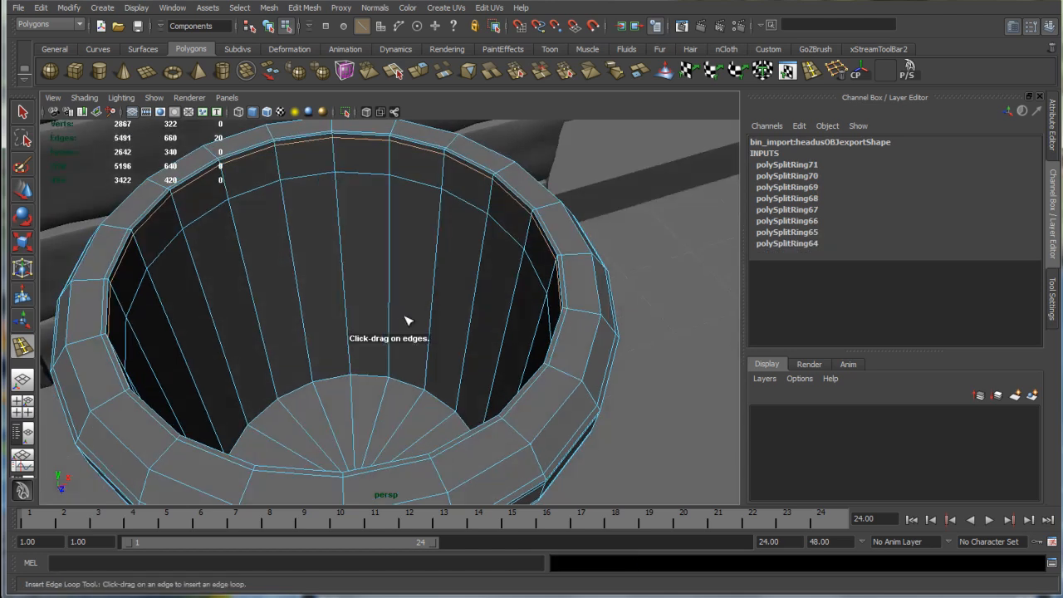
Insert edge loops around the bottom of the bin's inner wall and check the smoothed result.
{"action": "scroll", "coordinate": [410, 320], "scroll_direction": "up", "scroll_amount": 3}
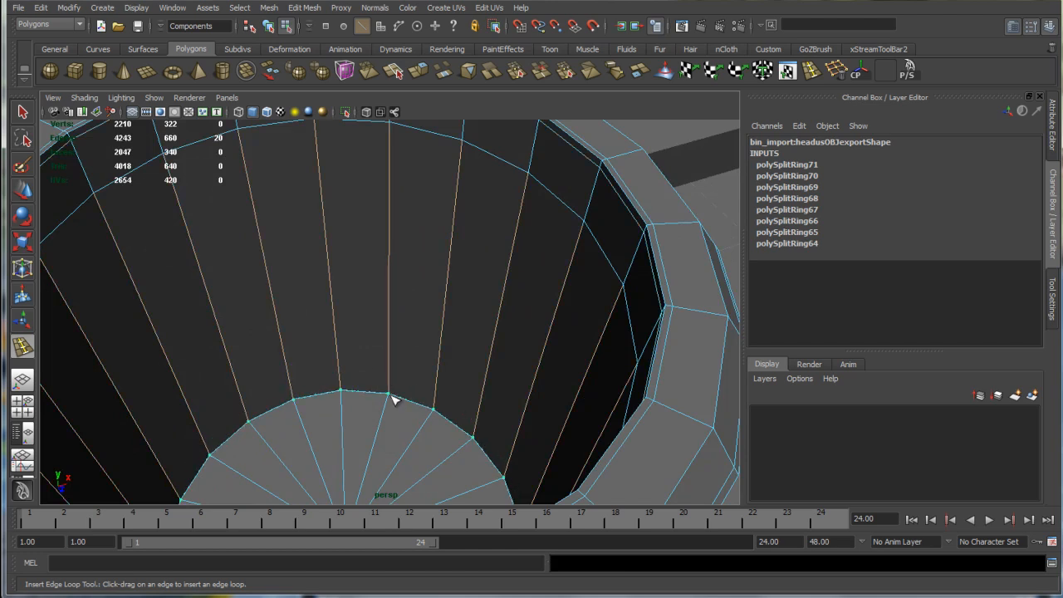
{"action": "left_click_drag", "start_coordinate": [393, 395], "coordinate": [395, 392]}
{"action": "key", "text": "3"}
{"action": "key", "text": "1"}
{"action": "key", "text": "3"}
{"action": "key", "text": "1"}
{"action": "key", "text": "3"}
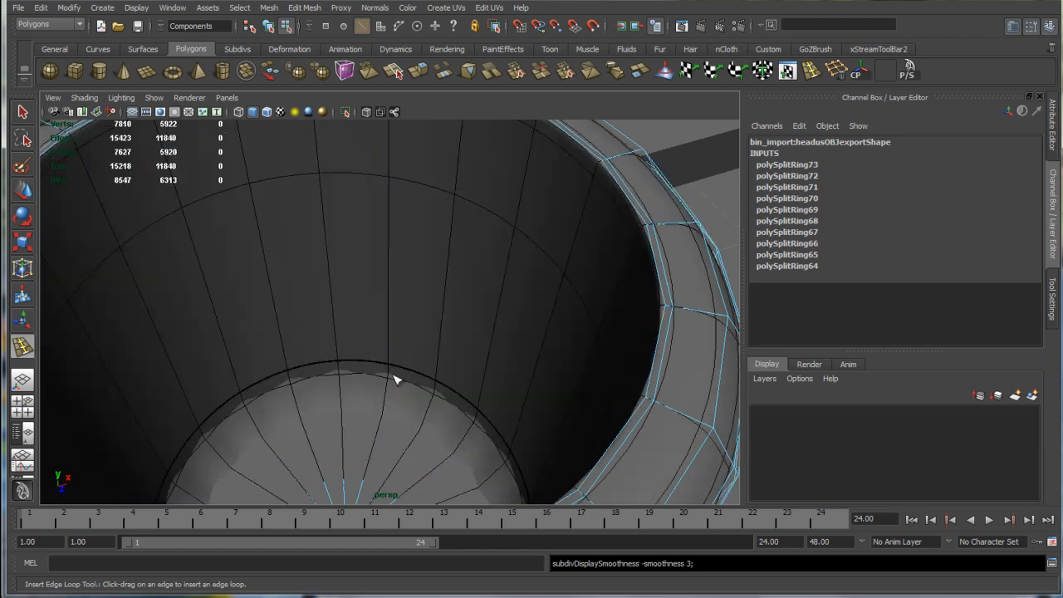
{"action": "scroll", "coordinate": [393, 393], "scroll_direction": "down", "scroll_amount": 5}
{"action": "key", "text": "1"}
Insert edge loops close to the outer edge of the top of the bin's rim, checking the smoothed shape.
{"action": "left_click_drag", "start_coordinate": [403, 373], "coordinate": [416, 329], "text": "alt"}
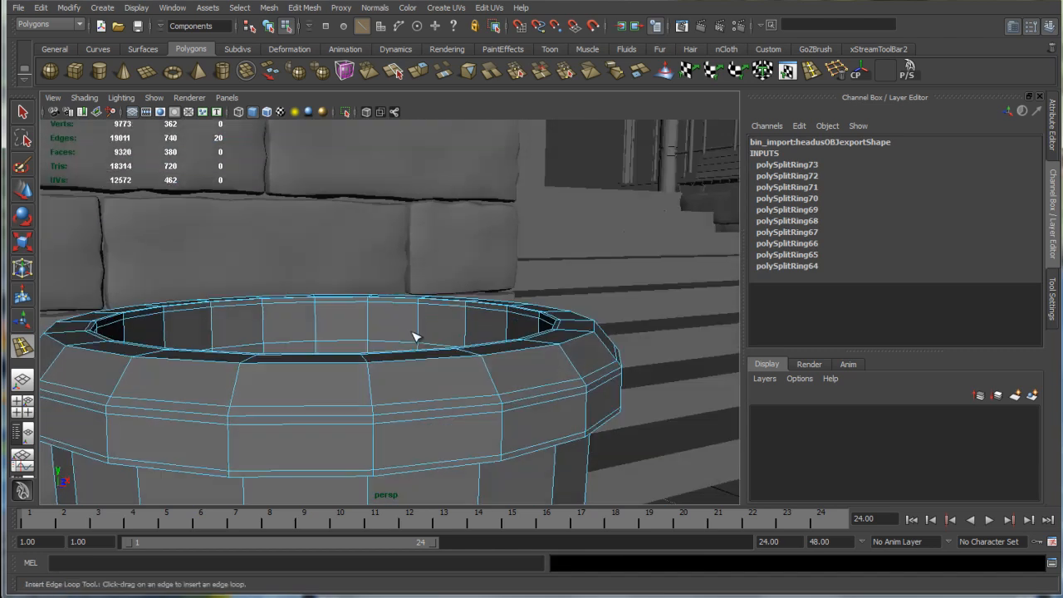
{"action": "left_click_drag", "start_coordinate": [371, 387], "coordinate": [384, 408], "text": "alt"}
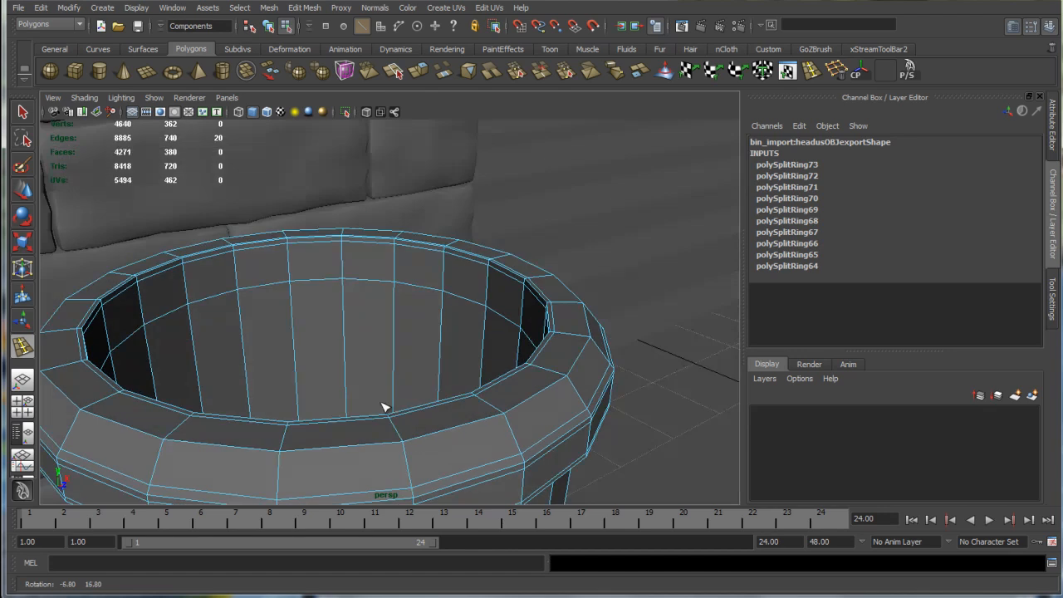
{"action": "left_click", "coordinate": [406, 451]}
{"action": "key", "text": "3"}
{"action": "key", "text": "1"}
{"action": "scroll", "coordinate": [454, 430], "scroll_direction": "down", "scroll_amount": 2}
{"action": "left_click_drag", "start_coordinate": [454, 430], "coordinate": [462, 443], "text": "alt"}
{"action": "left_click_drag", "start_coordinate": [475, 403], "coordinate": [479, 407]}
Insert edge loops around the bin's outer base and display the bin smoothed.
{"action": "middle_click_drag", "start_coordinate": [489, 433], "coordinate": [448, 137], "text": "alt"}
{"action": "left_click_drag", "start_coordinate": [438, 340], "coordinate": [405, 250], "text": "alt"}
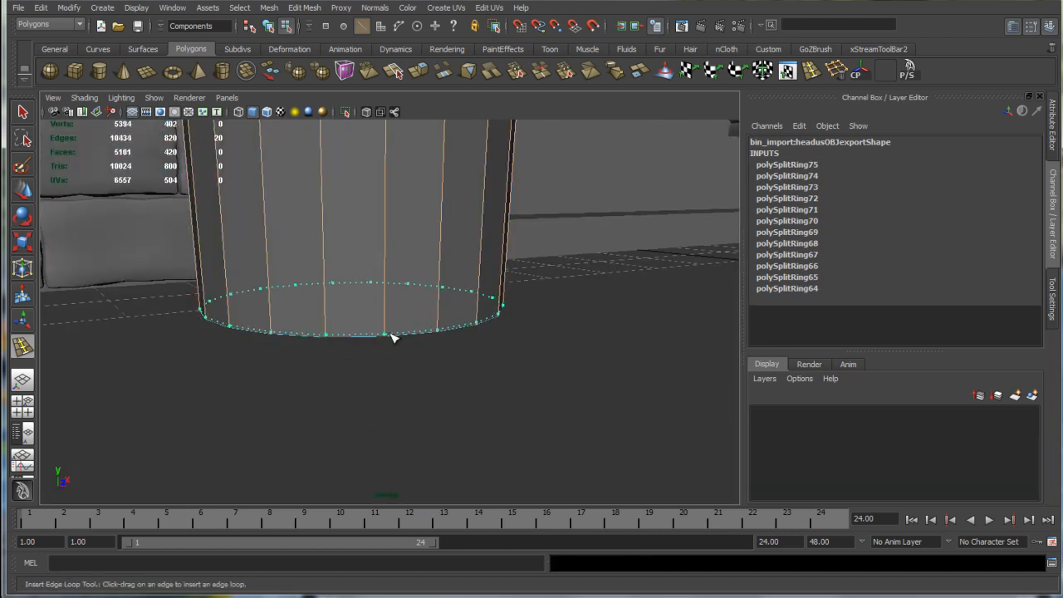
{"action": "mouse_move", "coordinate": [394, 338]}
{"action": "left_mouse_down"}
{"action": "mouse_move", "coordinate": [384, 301]}
{"action": "mouse_move", "coordinate": [394, 333]}
{"action": "left_mouse_up"}
{"action": "key", "text": "3"}
{"action": "left_click_drag", "start_coordinate": [441, 258], "coordinate": [456, 349], "text": "alt"}
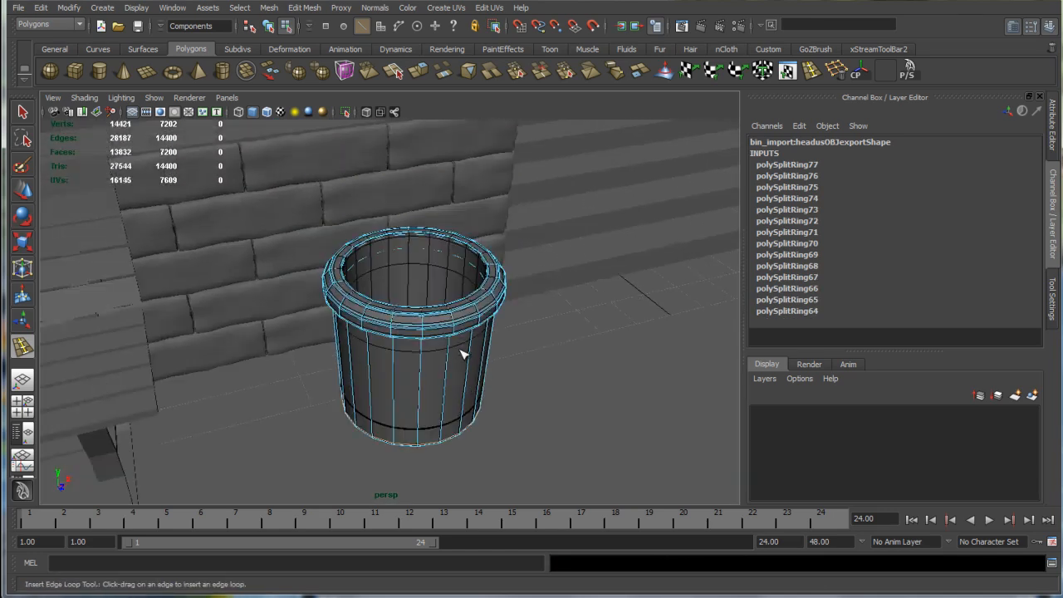
Return the bin to object mode and delete its construction history.
{"action": "key", "text": "w"}
{"action": "right_click_drag", "start_coordinate": [459, 335], "coordinate": [496, 317]}
{"action": "left_click", "coordinate": [577, 305]}
{"action": "left_click_drag", "start_coordinate": [591, 326], "coordinate": [485, 351], "text": "alt"}
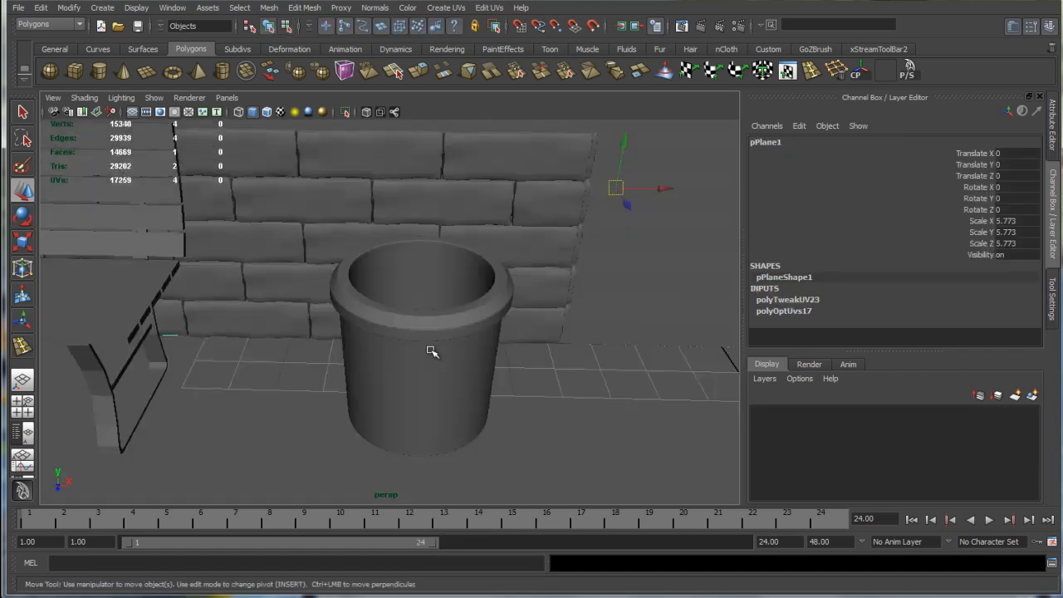
{"action": "left_click", "coordinate": [484, 351]}
{"action": "scroll", "coordinate": [569, 365], "scroll_direction": "down", "scroll_amount": 3}
{"action": "left_click", "coordinate": [571, 362]}
{"action": "mouse_move", "coordinate": [525, 418]}
{"action": "left_mouse_down", "text": "alt"}
{"action": "mouse_move", "coordinate": [579, 391]}
{"action": "mouse_move", "coordinate": [525, 404]}
{"action": "left_mouse_up", "text": "alt"}
{"action": "left_click", "coordinate": [452, 352]}
{"action": "key", "text": "alt+shift+d"}
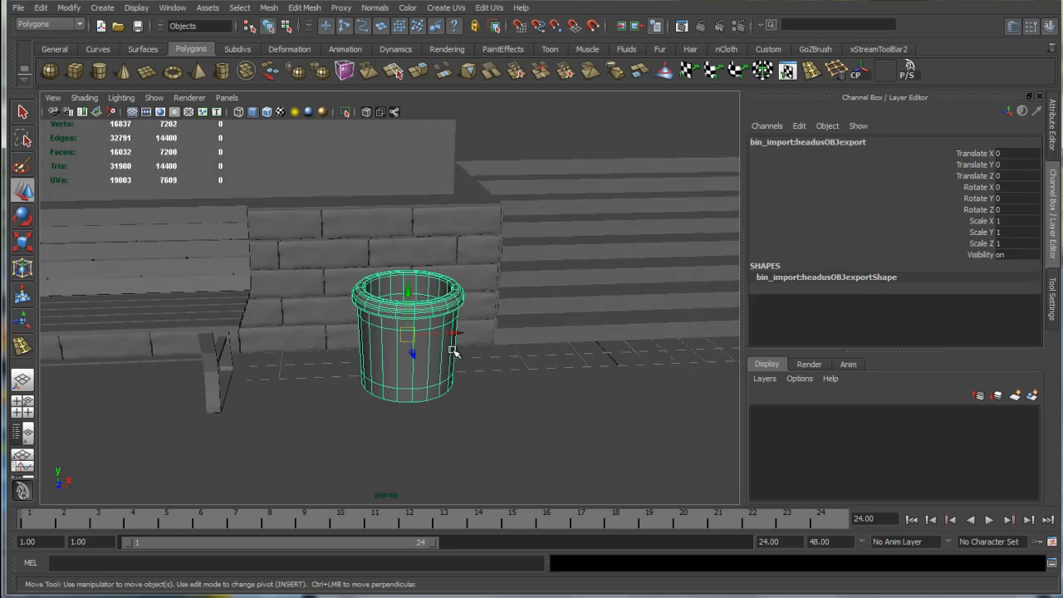
Frame the plant pot nearest the side wall and insert edge loops along the inner and outer top edges of its rim.
{"action": "scroll", "coordinate": [553, 276], "scroll_direction": "down", "scroll_amount": 4}
{"action": "middle_click_drag", "start_coordinate": [579, 166], "coordinate": [538, 245], "text": "alt"}
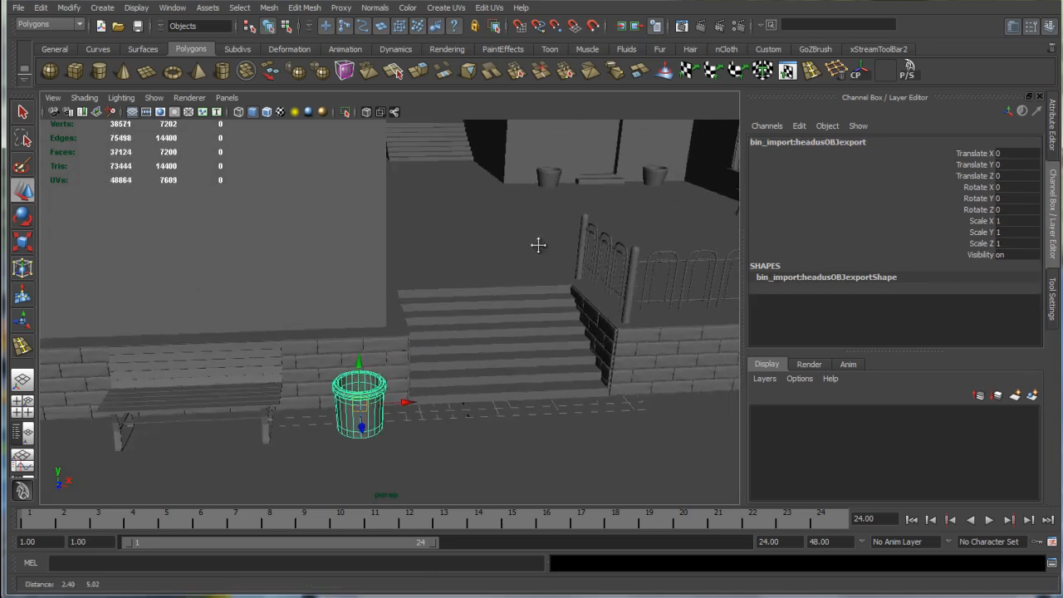
{"action": "left_click", "coordinate": [553, 178]}
{"action": "key", "text": "f"}
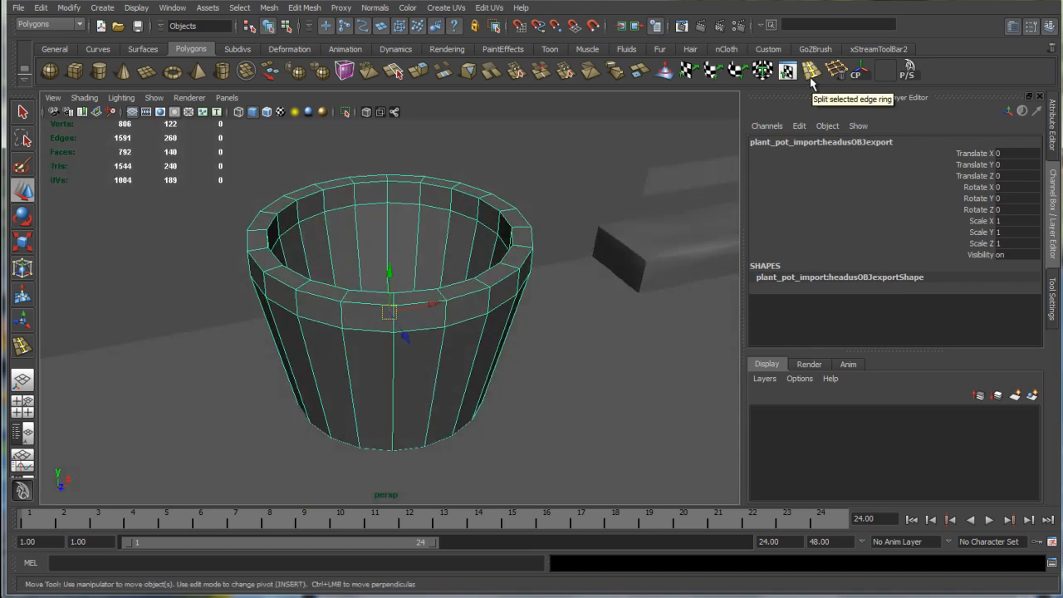
{"action": "left_click", "coordinate": [810, 78]}
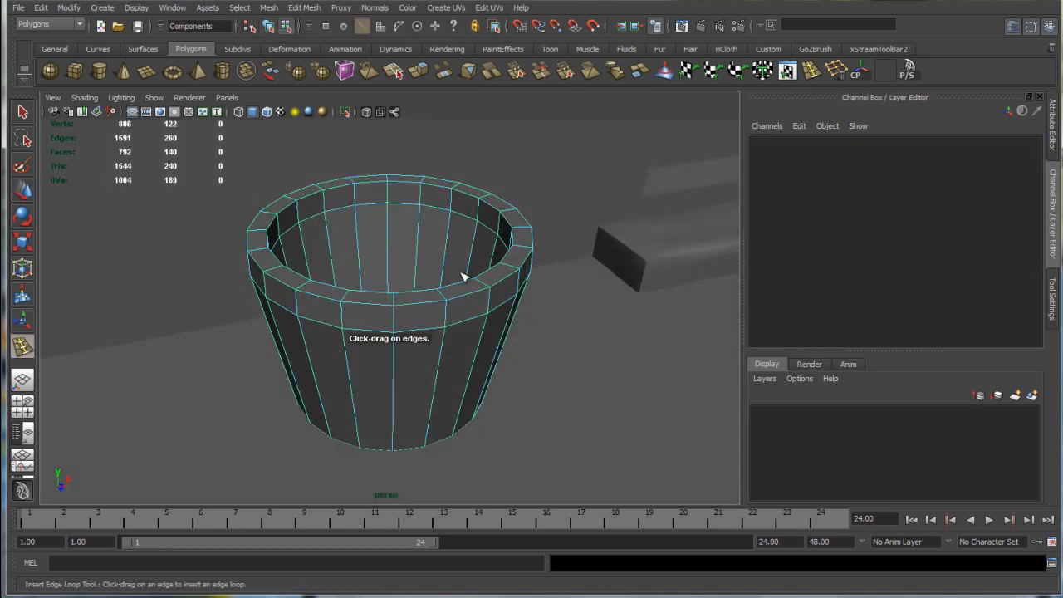
{"action": "scroll", "coordinate": [459, 340], "scroll_direction": "up", "scroll_amount": 6}
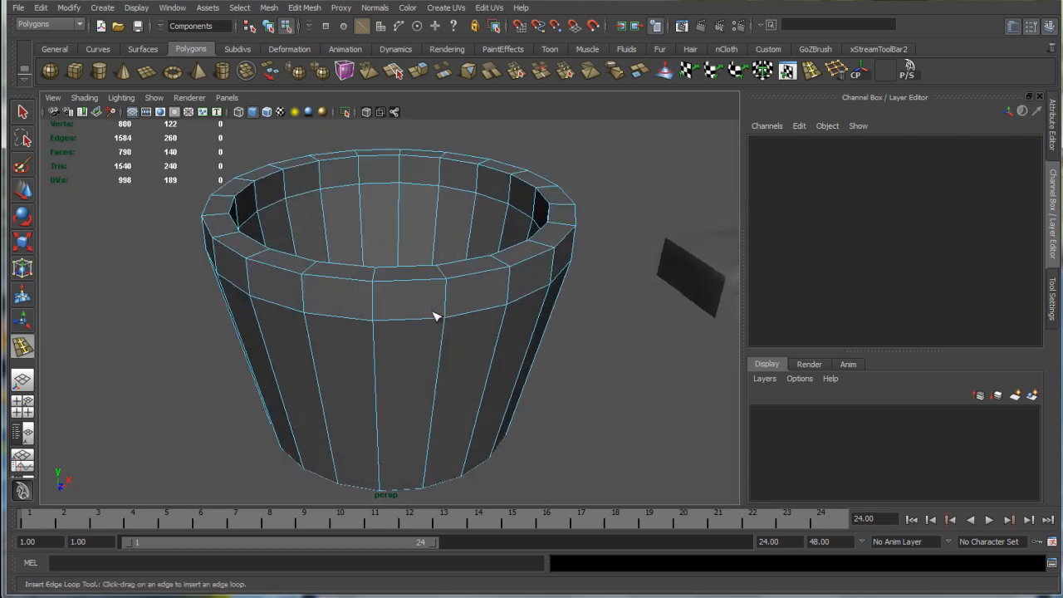
{"action": "left_click_drag", "start_coordinate": [511, 331], "coordinate": [498, 288]}
{"action": "mouse_move", "coordinate": [656, 157]}
{"action": "left_mouse_down", "text": "alt"}
{"action": "mouse_move", "coordinate": [628, 190]}
{"action": "mouse_move", "coordinate": [638, 169]}
{"action": "left_mouse_up", "text": "alt"}
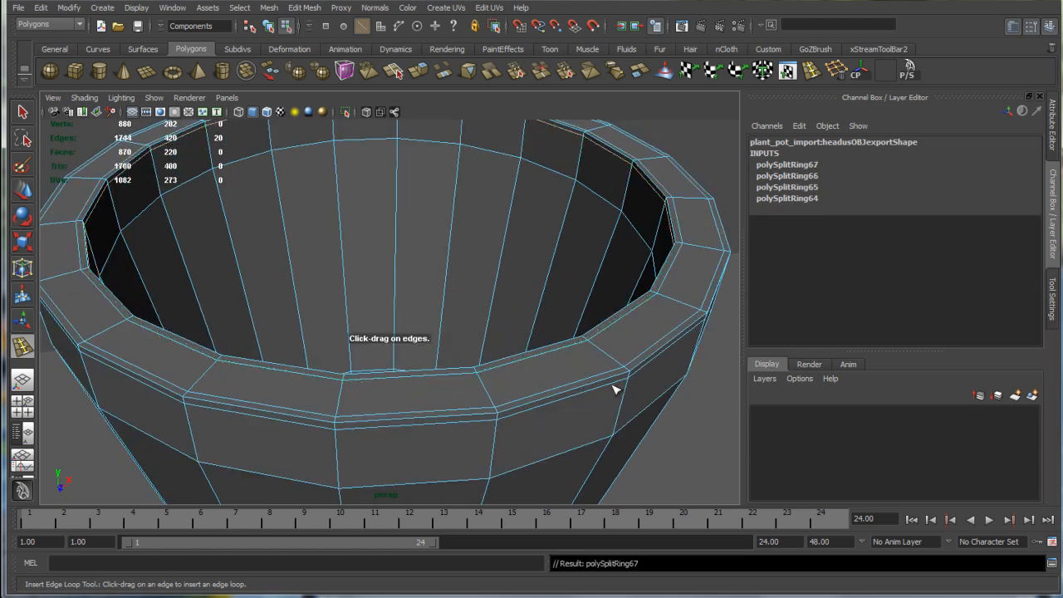
Insert edge loops at the lower edge of the plant pot's rim band and around its outer base.
{"action": "left_click_drag", "start_coordinate": [581, 490], "coordinate": [560, 437], "text": "alt"}
{"action": "left_click_drag", "start_coordinate": [455, 218], "coordinate": [461, 209]}
{"action": "mouse_move", "coordinate": [461, 208]}
{"action": "left_mouse_down", "text": "alt"}
{"action": "mouse_move", "coordinate": [468, 301]}
{"action": "mouse_move", "coordinate": [472, 208]}
{"action": "left_mouse_up", "text": "alt"}
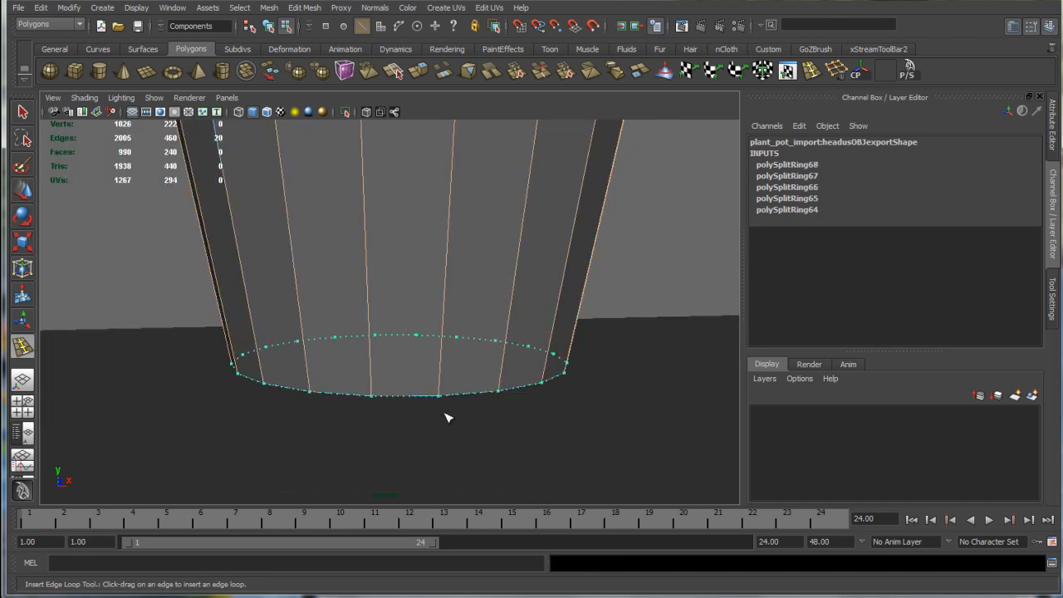
{"action": "left_click_drag", "start_coordinate": [448, 397], "coordinate": [446, 395]}
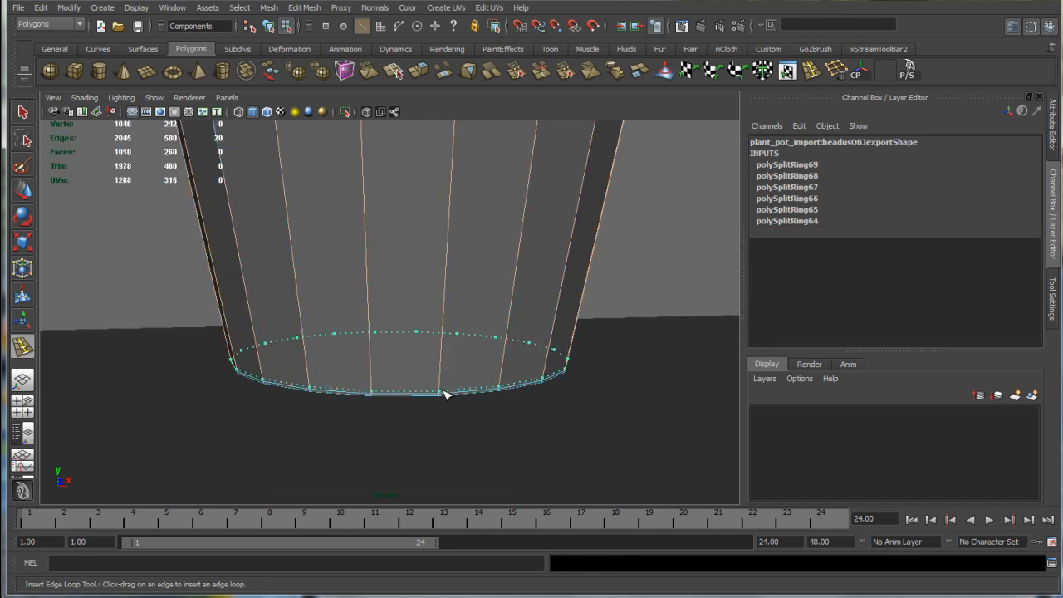
{"action": "left_click", "coordinate": [445, 395]}
Insert an edge loop around the plant pot's inner base and display the pot smoothed.
{"action": "left_click_drag", "start_coordinate": [451, 294], "coordinate": [441, 346], "text": "alt"}
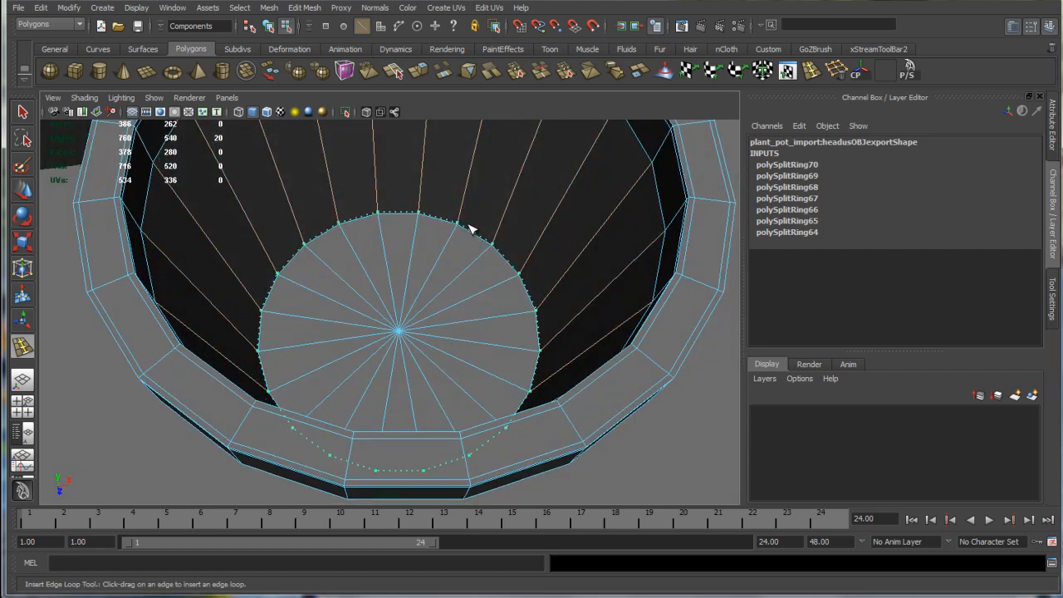
{"action": "mouse_move", "coordinate": [468, 226]}
{"action": "left_mouse_down"}
{"action": "mouse_move", "coordinate": [465, 199]}
{"action": "mouse_move", "coordinate": [468, 228]}
{"action": "left_mouse_up"}
{"action": "left_click_drag", "start_coordinate": [469, 227], "coordinate": [401, 279], "text": "alt"}
{"action": "key", "text": "3"}
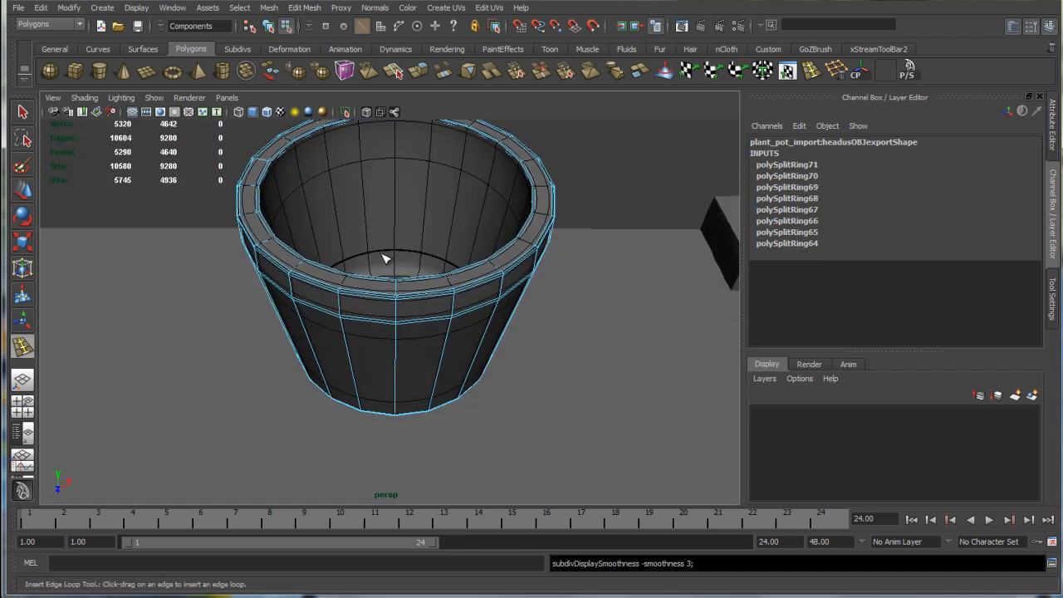
Insert another edge loop at the lower edge of the plant pot's rim band and return to object mode.
{"action": "left_click_drag", "start_coordinate": [370, 396], "coordinate": [343, 349], "text": "alt"}
{"action": "scroll", "coordinate": [357, 333], "scroll_direction": "up", "scroll_amount": 5}
{"action": "middle_click_drag", "start_coordinate": [361, 301], "coordinate": [374, 355], "text": "alt"}
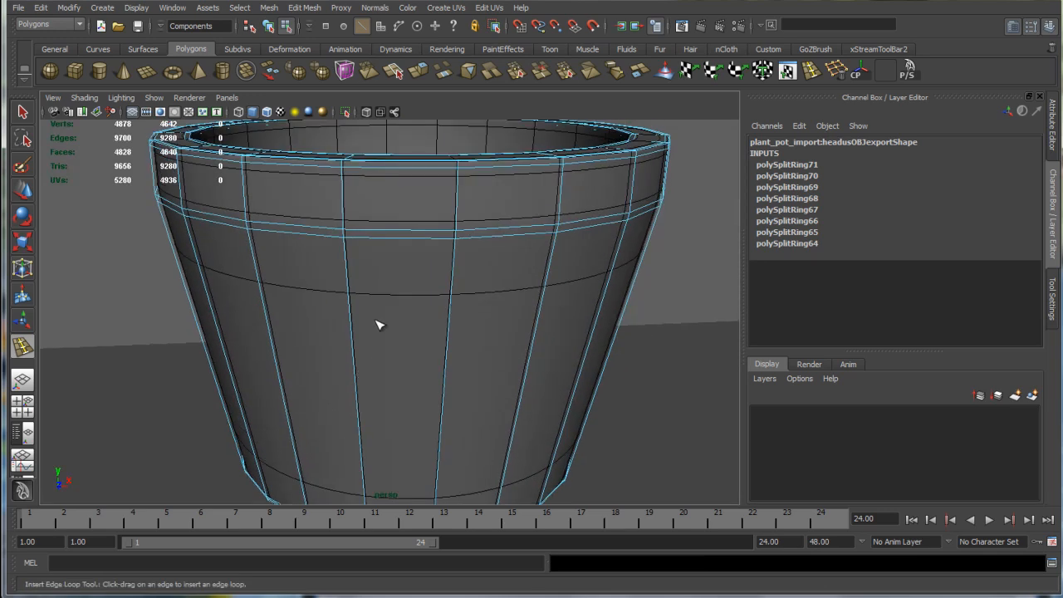
{"action": "left_click_drag", "start_coordinate": [349, 225], "coordinate": [363, 233]}
{"action": "key", "text": "w"}
{"action": "right_click_drag", "start_coordinate": [406, 225], "coordinate": [489, 206]}
{"action": "left_click", "coordinate": [654, 330]}
Sharpen the plant pot's inner base corner with another edge loop on the inner wall and return to object mode.
{"action": "scroll", "coordinate": [650, 340], "scroll_direction": "down", "scroll_amount": 8}
{"action": "left_click_drag", "start_coordinate": [633, 379], "coordinate": [520, 444], "text": "alt"}
{"action": "scroll", "coordinate": [418, 387], "scroll_direction": "up", "scroll_amount": 10}
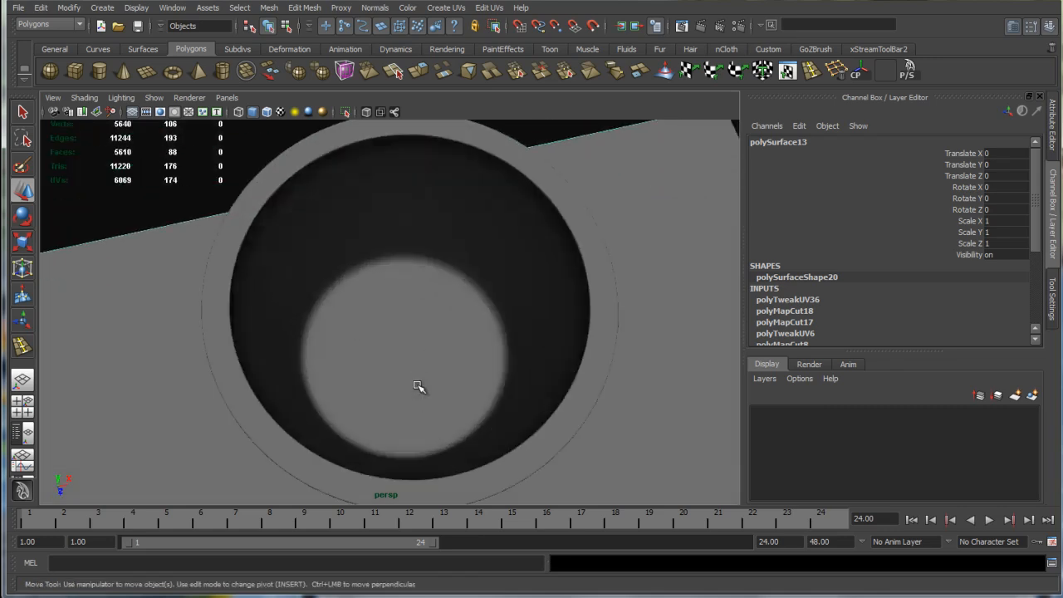
{"action": "left_click_drag", "start_coordinate": [418, 382], "coordinate": [367, 359], "text": "alt"}
{"action": "left_click", "coordinate": [381, 308]}
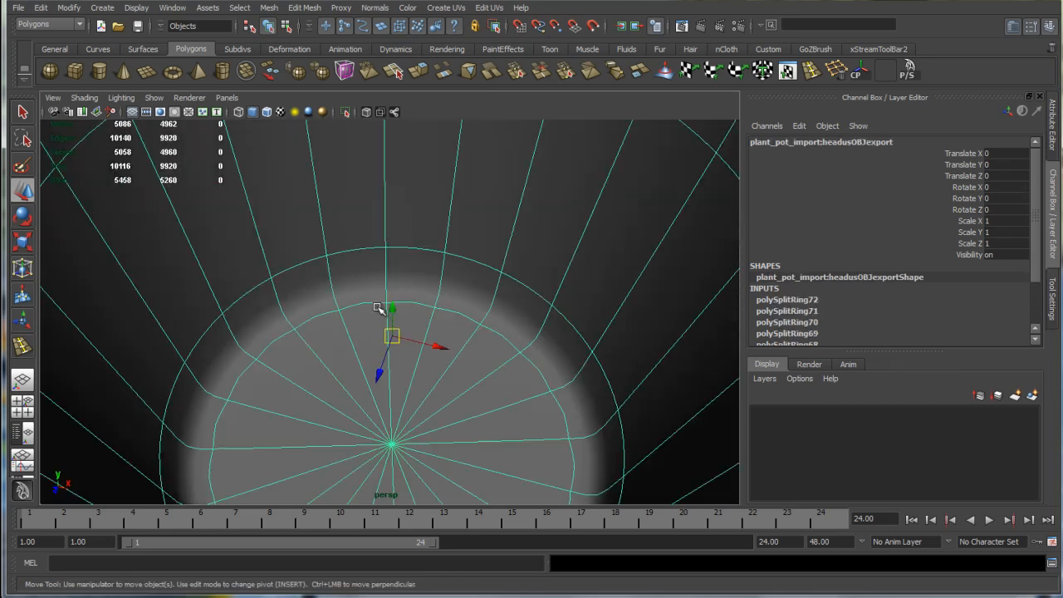
{"action": "left_click", "coordinate": [811, 72]}
{"action": "mouse_move", "coordinate": [443, 270]}
{"action": "left_mouse_down"}
{"action": "mouse_move", "coordinate": [443, 284]}
{"action": "mouse_move", "coordinate": [446, 271]}
{"action": "left_mouse_up"}
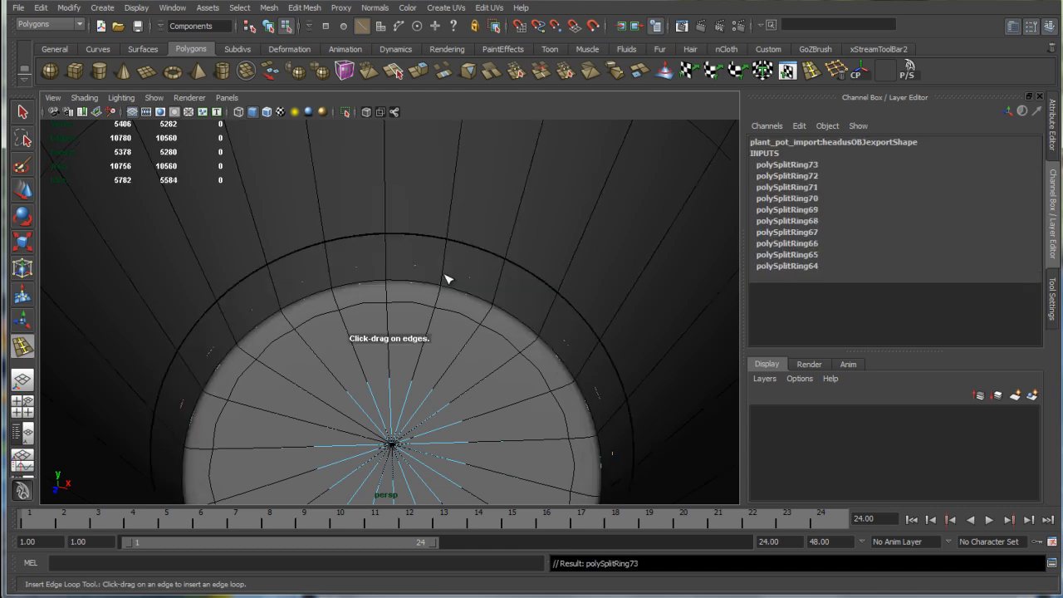
{"action": "key", "text": "w"}
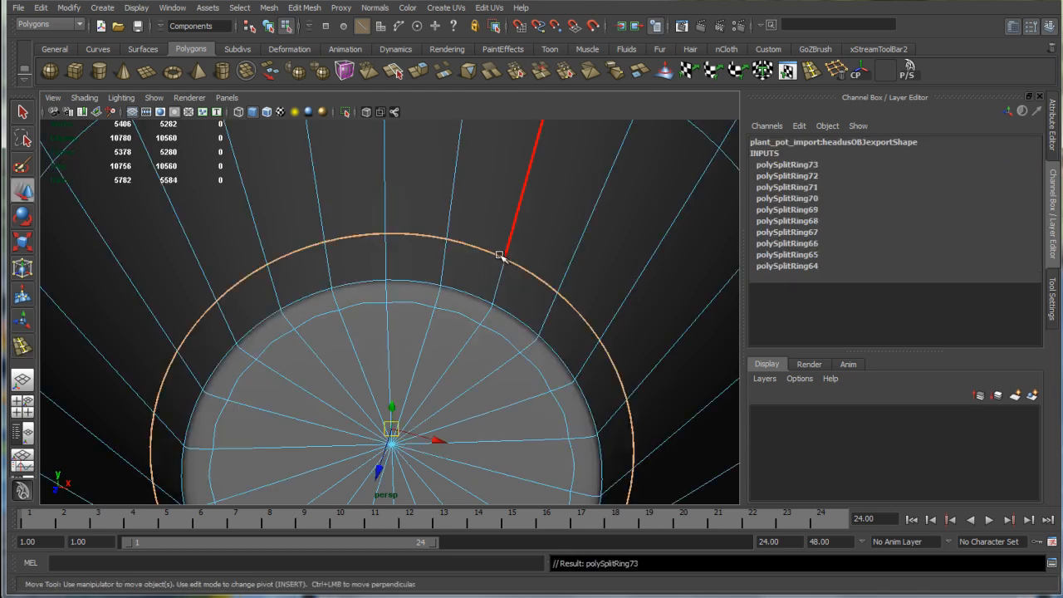
{"action": "right_click_drag", "start_coordinate": [519, 241], "coordinate": [577, 234]}
{"action": "scroll", "coordinate": [596, 244], "scroll_direction": "down", "scroll_amount": 5}
{"action": "left_click", "coordinate": [618, 381]}
Delete the unrefined plant pot on the other side of the doorstep.
{"action": "left_click_drag", "start_coordinate": [570, 483], "coordinate": [523, 411], "text": "alt"}
{"action": "scroll", "coordinate": [605, 430], "scroll_direction": "down", "scroll_amount": 5}
{"action": "left_click", "coordinate": [331, 328]}
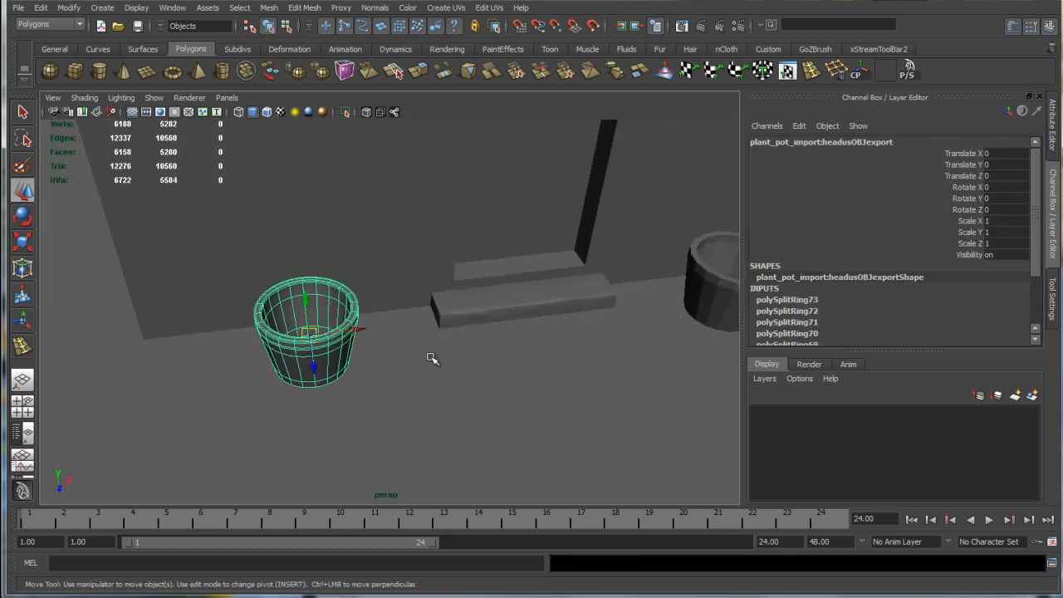
{"action": "scroll", "coordinate": [503, 338], "scroll_direction": "down", "scroll_amount": 3}
{"action": "left_click", "coordinate": [604, 298]}
{"action": "key", "text": "Delete"}
Duplicate the refined plant pot and move the copy to the other side of the doorstep.
{"action": "left_click", "coordinate": [326, 331]}
{"action": "key", "text": "ctrl+d"}
{"action": "left_click_drag", "start_coordinate": [388, 324], "coordinate": [612, 371]}
{"action": "left_click", "coordinate": [612, 371]}
{"action": "scroll", "coordinate": [450, 332], "scroll_direction": "down", "scroll_amount": 5}
{"action": "mouse_move", "coordinate": [451, 363]}
{"action": "left_mouse_down", "text": "alt"}
{"action": "mouse_move", "coordinate": [440, 391]}
{"action": "mouse_move", "coordinate": [454, 361]}
{"action": "left_mouse_up", "text": "alt"}
{"action": "scroll", "coordinate": [454, 361], "scroll_direction": "up", "scroll_amount": 6}
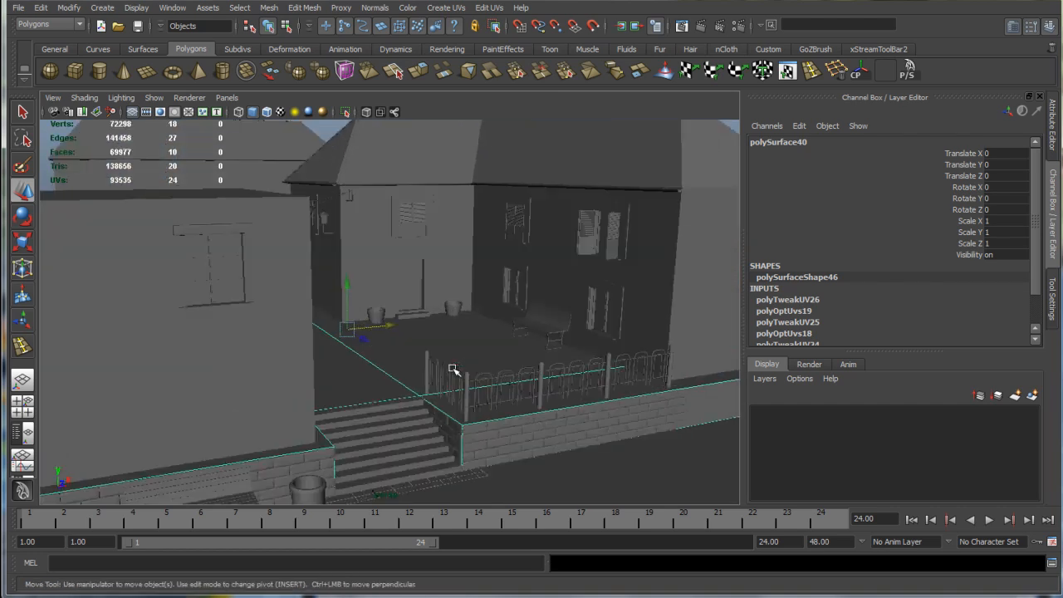
Select the fence pole at the corner beside the steps, examine it in smooth preview, and return it to the unsmoothed display.
{"action": "scroll", "coordinate": [418, 376], "scroll_direction": "down", "scroll_amount": 2}
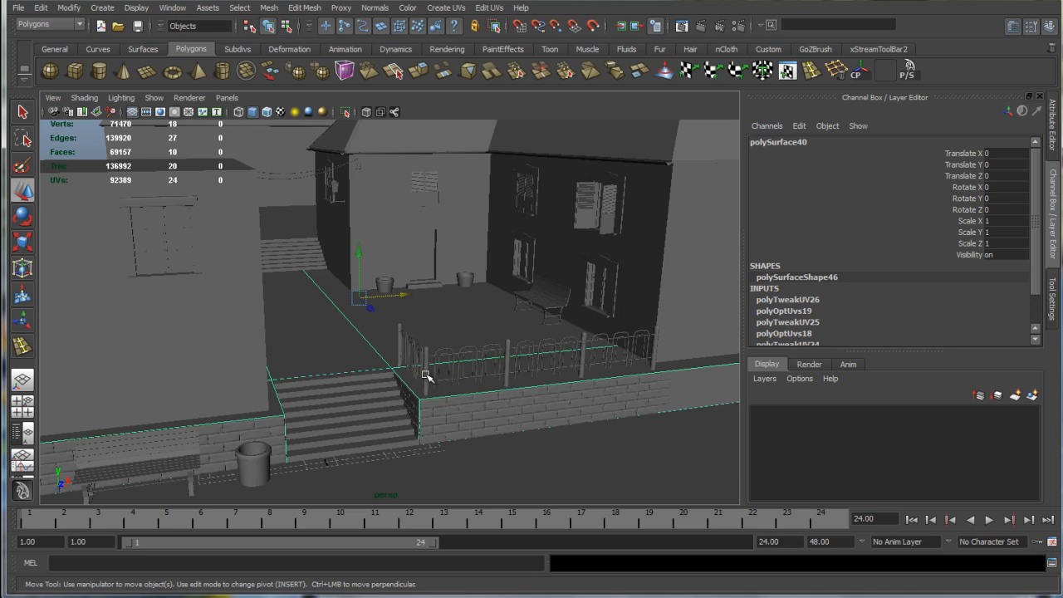
{"action": "left_click", "coordinate": [423, 376]}
{"action": "key", "text": "f"}
{"action": "left_click_drag", "start_coordinate": [408, 375], "coordinate": [387, 368], "text": "alt"}
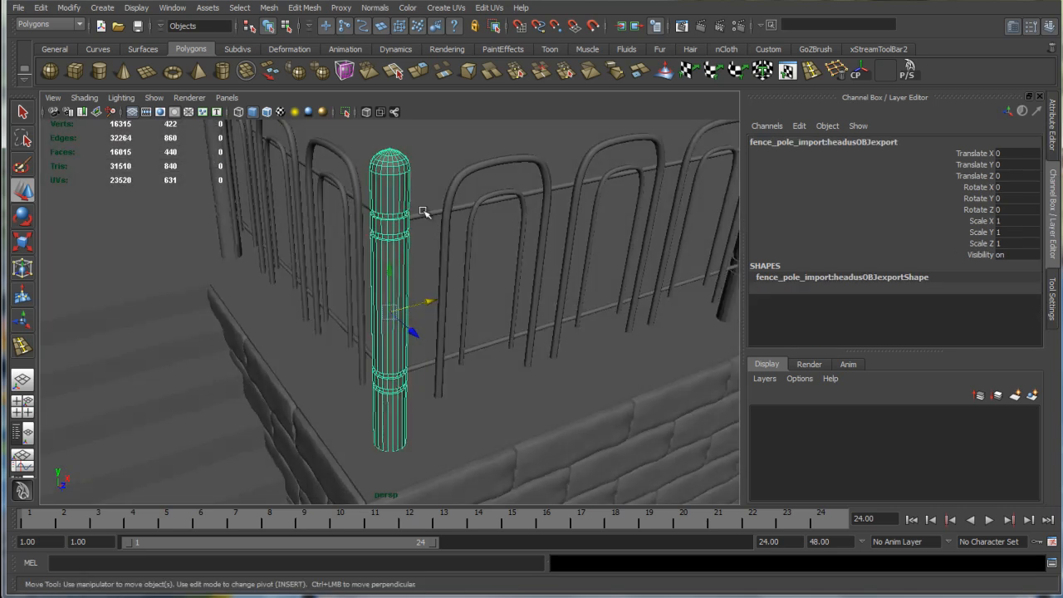
{"action": "scroll", "coordinate": [423, 229], "scroll_direction": "up", "scroll_amount": 3}
{"action": "left_click_drag", "start_coordinate": [423, 248], "coordinate": [399, 259], "text": "alt"}
{"action": "right_click_drag", "start_coordinate": [398, 234], "coordinate": [440, 240]}
{"action": "left_click", "coordinate": [395, 215]}
{"action": "left_click", "coordinate": [494, 297]}
{"action": "left_click_drag", "start_coordinate": [494, 297], "coordinate": [386, 345], "text": "alt"}
{"action": "left_click", "coordinate": [386, 345]}
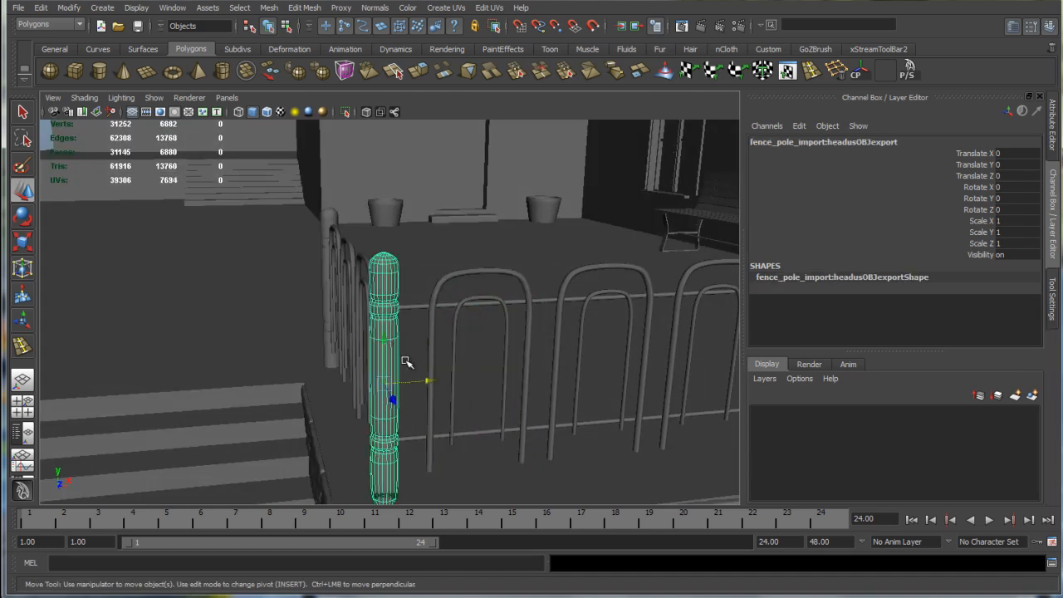
{"action": "middle_click_drag", "start_coordinate": [407, 394], "coordinate": [411, 354], "text": "alt"}
{"action": "key", "text": "1"}
Insert an edge loop on the pole's main shaft just below its top edge, under the upper pair of grooves.
{"action": "scroll", "coordinate": [391, 314], "scroll_direction": "up", "scroll_amount": 5}
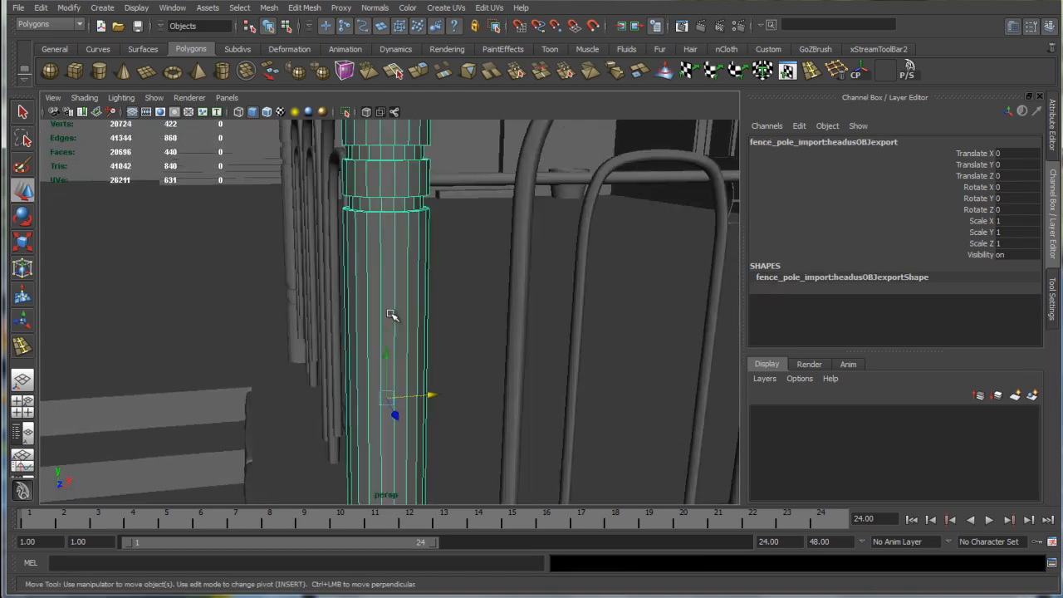
{"action": "middle_click_drag", "start_coordinate": [392, 314], "coordinate": [436, 373], "text": "alt"}
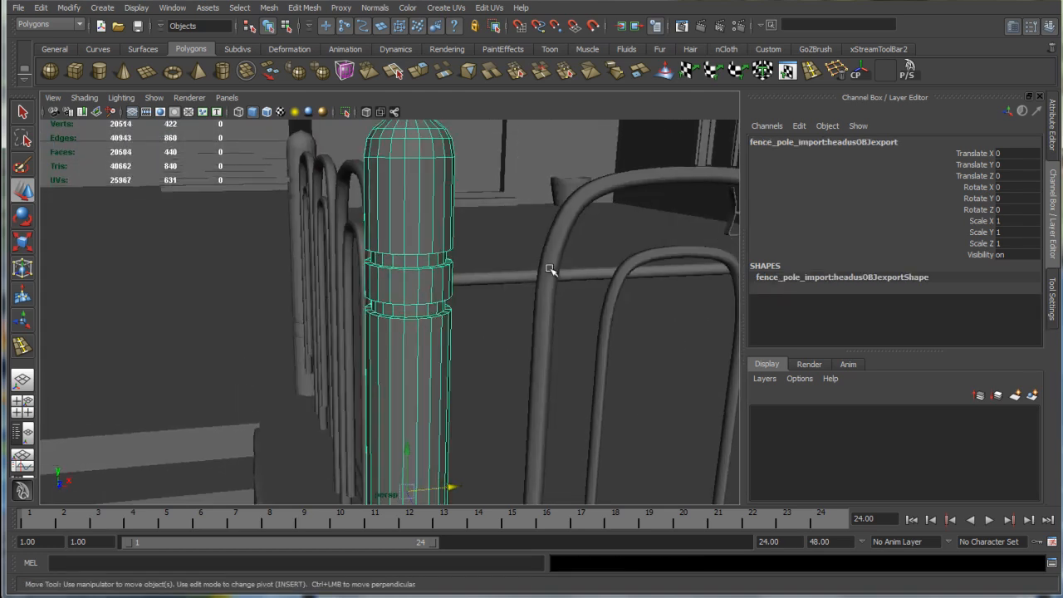
{"action": "left_click", "coordinate": [812, 73]}
{"action": "scroll", "coordinate": [483, 252], "scroll_direction": "up", "scroll_amount": 5}
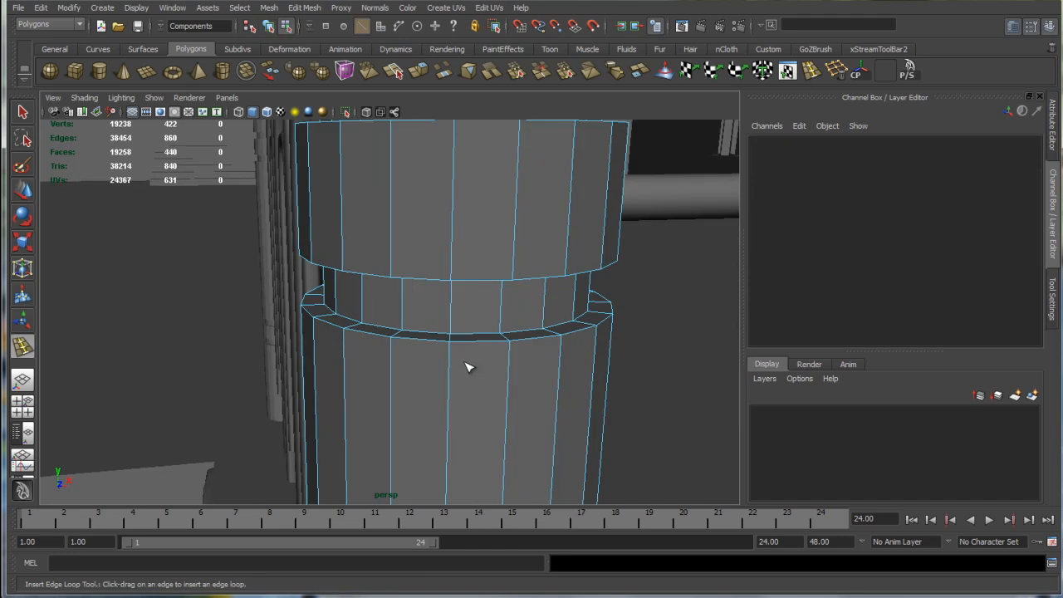
{"action": "scroll", "coordinate": [465, 365], "scroll_direction": "up", "scroll_amount": 3}
{"action": "middle_click_drag", "start_coordinate": [463, 363], "coordinate": [470, 325], "text": "alt"}
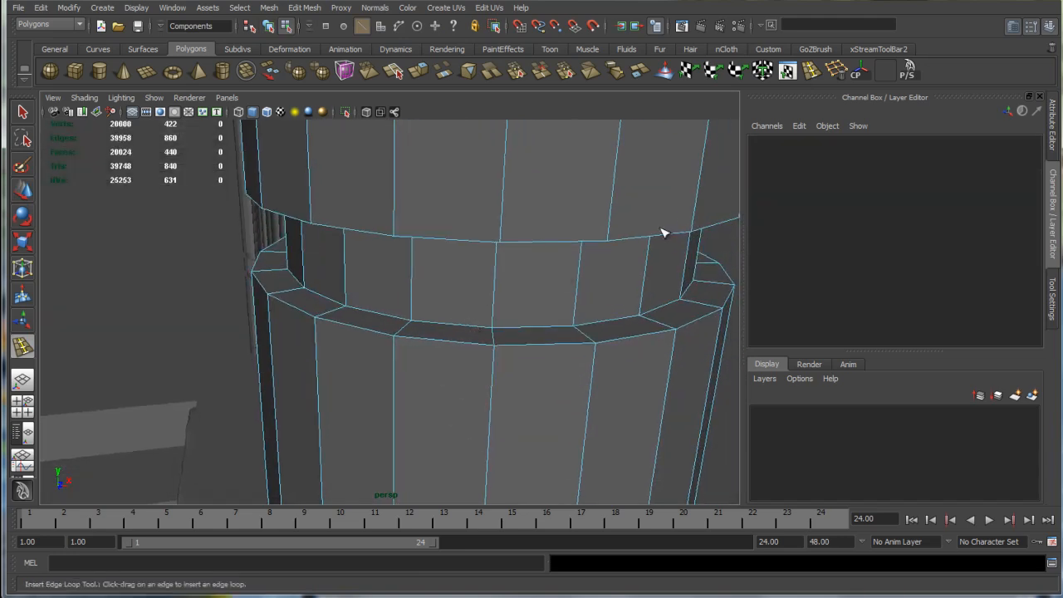
{"action": "mouse_move", "coordinate": [491, 359]}
{"action": "left_mouse_down"}
{"action": "mouse_move", "coordinate": [501, 356]}
{"action": "mouse_move", "coordinate": [493, 346]}
{"action": "left_mouse_up"}
{"action": "middle_click_drag", "start_coordinate": [493, 347], "coordinate": [485, 284], "text": "alt"}
{"action": "mouse_move", "coordinate": [465, 294]}
{"action": "left_mouse_down", "text": "alt"}
{"action": "mouse_move", "coordinate": [468, 324]}
{"action": "mouse_move", "coordinate": [473, 277]}
{"action": "left_mouse_up", "text": "alt"}
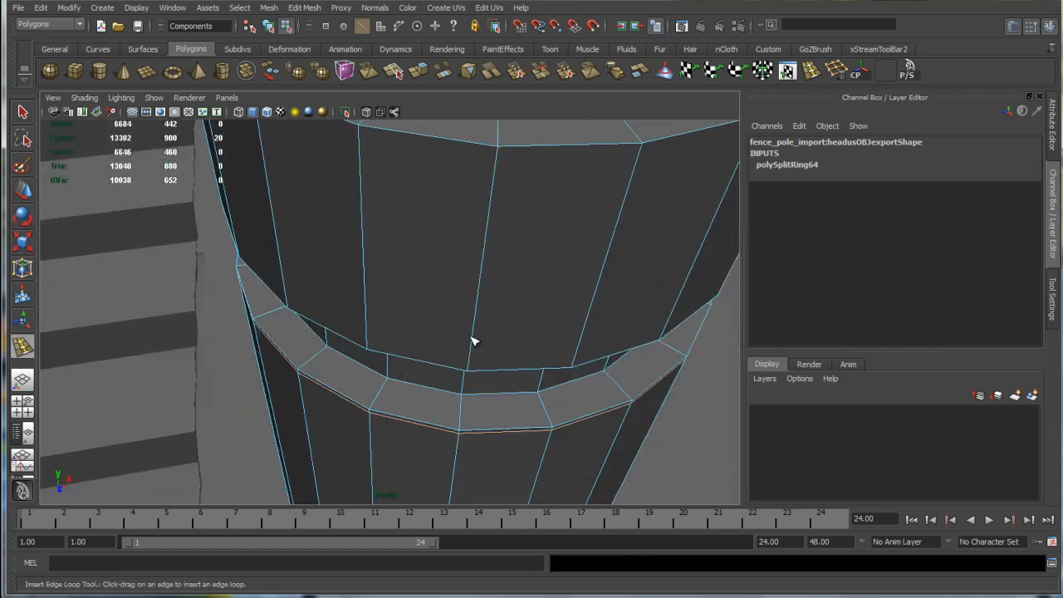
Insert edge loops near the outer and inner edges of the shaft's top ledge and at the base of the groove above.
{"action": "left_click_drag", "start_coordinate": [469, 431], "coordinate": [465, 401]}
{"action": "left_click_drag", "start_coordinate": [465, 415], "coordinate": [461, 389], "text": "alt"}
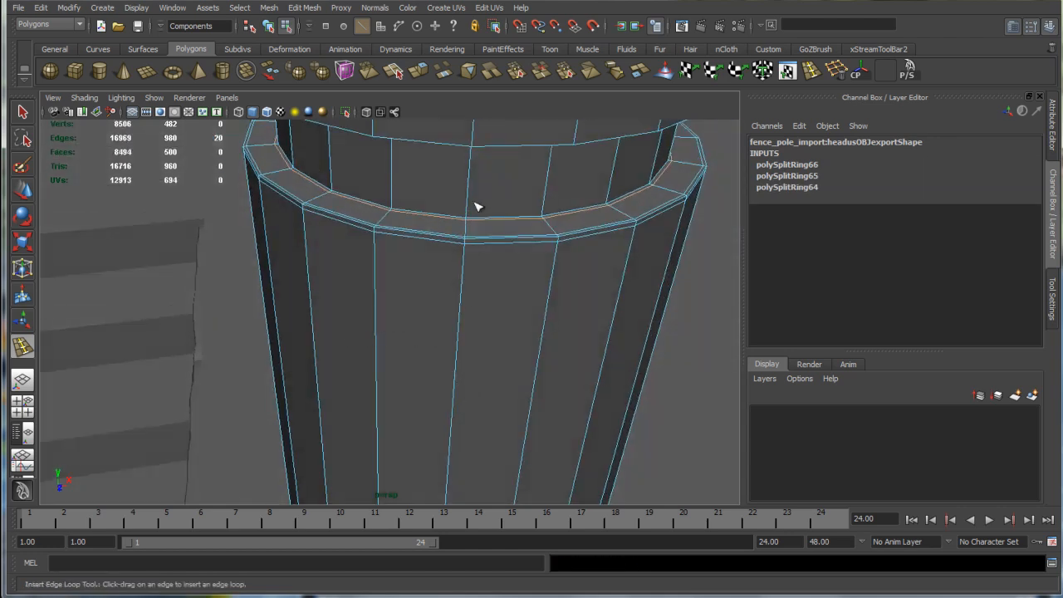
{"action": "left_click_drag", "start_coordinate": [475, 218], "coordinate": [476, 214]}
Insert supporting edge loops at the top and bottom edges of the raised band between the pole's upper grooves.
{"action": "left_click_drag", "start_coordinate": [479, 147], "coordinate": [466, 194], "text": "alt"}
{"action": "left_click_drag", "start_coordinate": [466, 196], "coordinate": [445, 456], "text": "alt"}
{"action": "scroll", "coordinate": [373, 287], "scroll_direction": "up", "scroll_amount": 4}
{"action": "left_click_drag", "start_coordinate": [366, 176], "coordinate": [370, 180]}
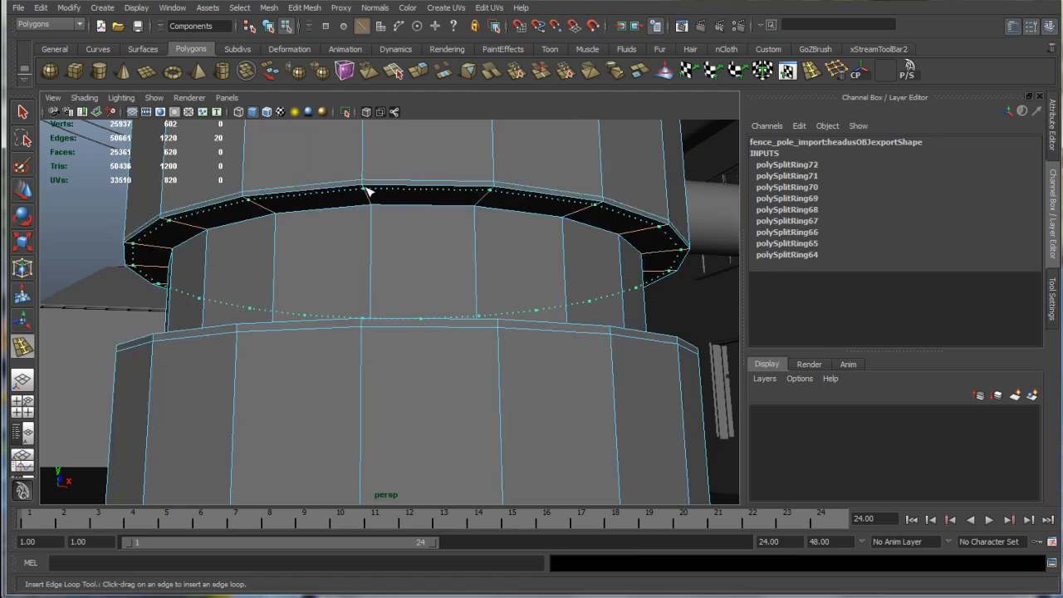
Insert edge loops on the raised band's underside near its outer and inner edges and at the top of the groove below.
{"action": "left_click_drag", "start_coordinate": [368, 191], "coordinate": [369, 191]}
{"action": "key", "text": "ctrl+z"}
{"action": "left_click", "coordinate": [370, 198]}
{"action": "key", "text": "ctrl+z"}
{"action": "left_click_drag", "start_coordinate": [370, 199], "coordinate": [371, 201]}
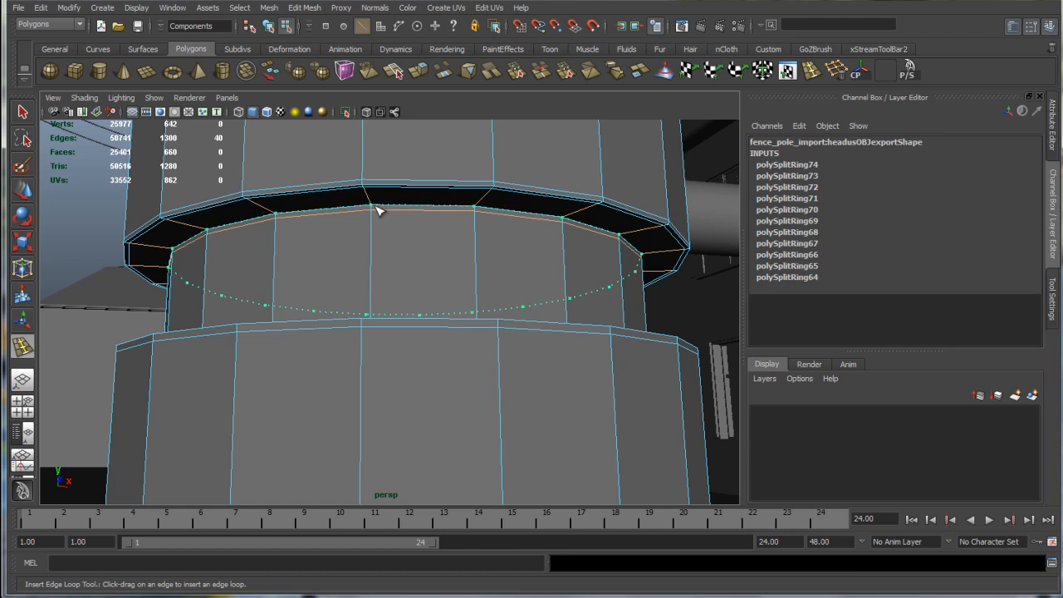
{"action": "scroll", "coordinate": [379, 214], "scroll_direction": "down", "scroll_amount": 5}
{"action": "left_click_drag", "start_coordinate": [372, 201], "coordinate": [376, 223]}
Sharpen the domed top section's lower edge and underside and the adjoining groove with edge loops, then check the smooth preview.
{"action": "scroll", "coordinate": [384, 202], "scroll_direction": "up", "scroll_amount": 4}
{"action": "middle_click_drag", "start_coordinate": [384, 202], "coordinate": [377, 289], "text": "alt"}
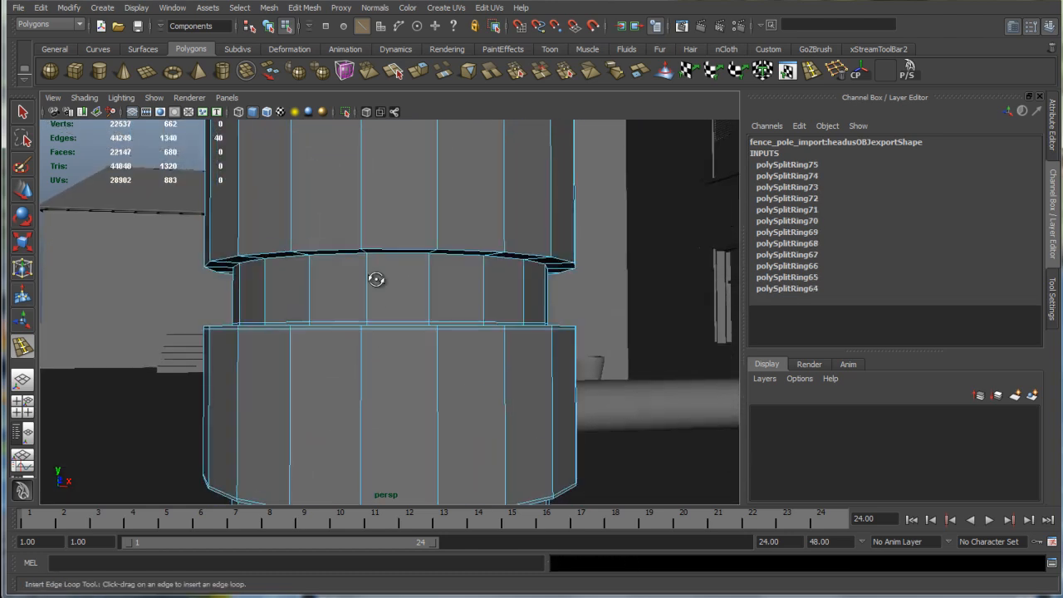
{"action": "left_click_drag", "start_coordinate": [381, 294], "coordinate": [387, 228], "text": "alt"}
{"action": "middle_click_drag", "start_coordinate": [387, 227], "coordinate": [377, 258], "text": "alt"}
{"action": "scroll", "coordinate": [377, 259], "scroll_direction": "up", "scroll_amount": 6}
{"action": "middle_click_drag", "start_coordinate": [358, 181], "coordinate": [361, 190], "text": "alt"}
{"action": "left_click_drag", "start_coordinate": [361, 189], "coordinate": [349, 217], "text": "alt"}
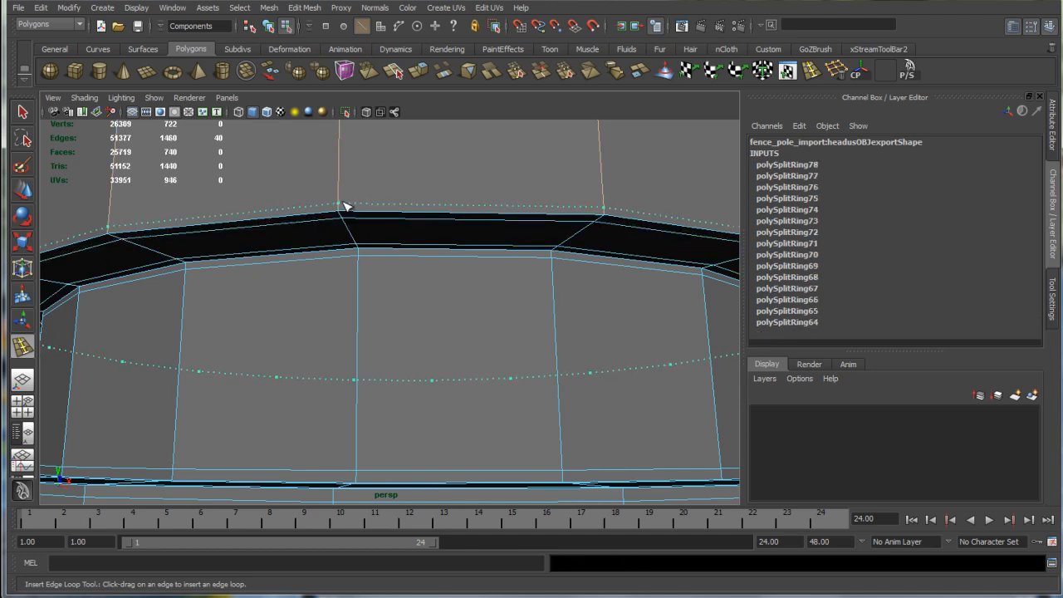
{"action": "left_click", "coordinate": [345, 208]}
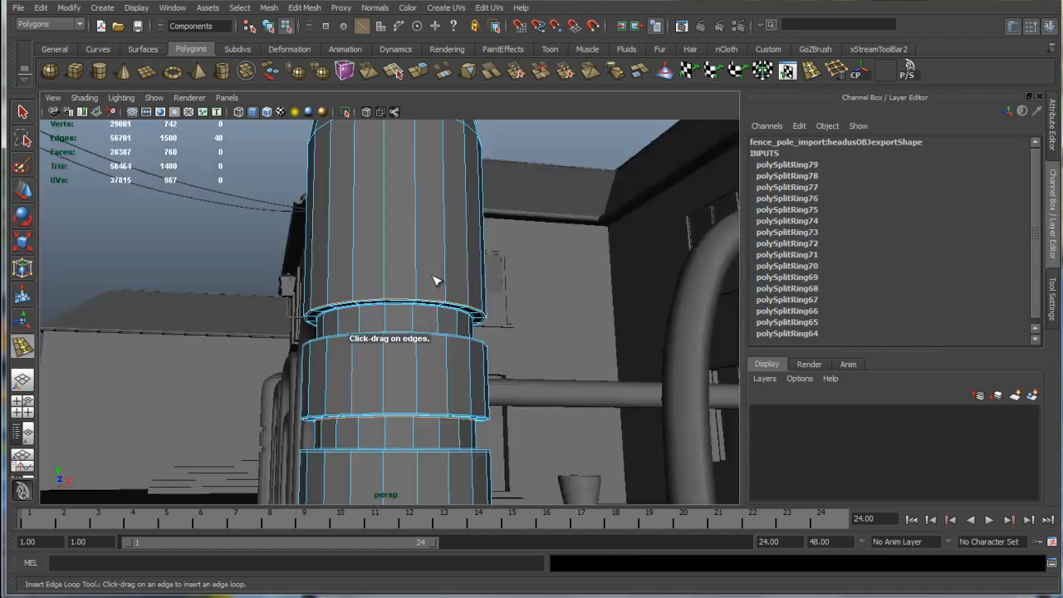
{"action": "key", "text": "3"}
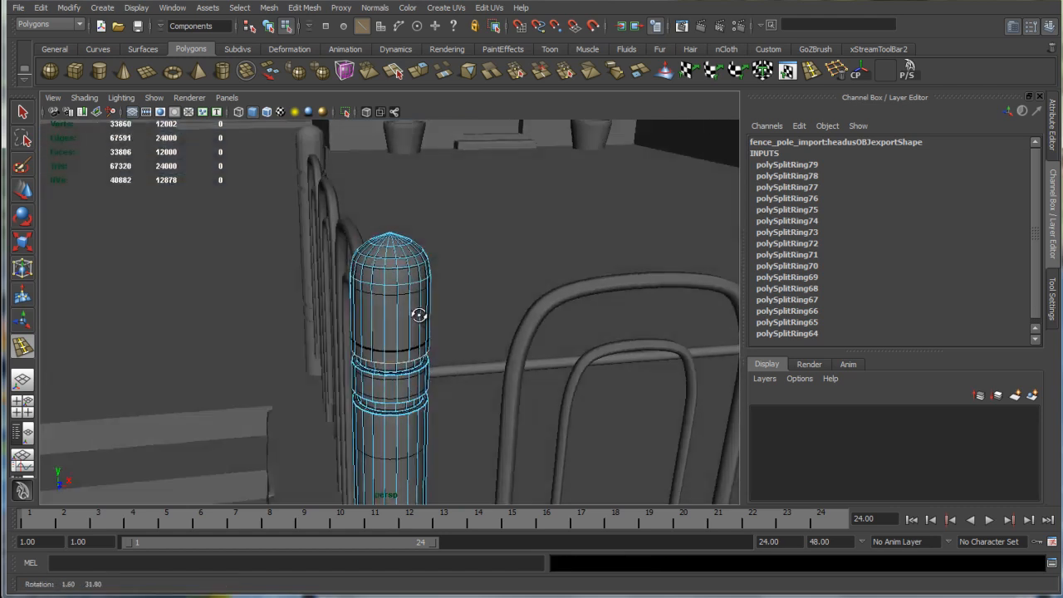
{"action": "key", "text": "1"}
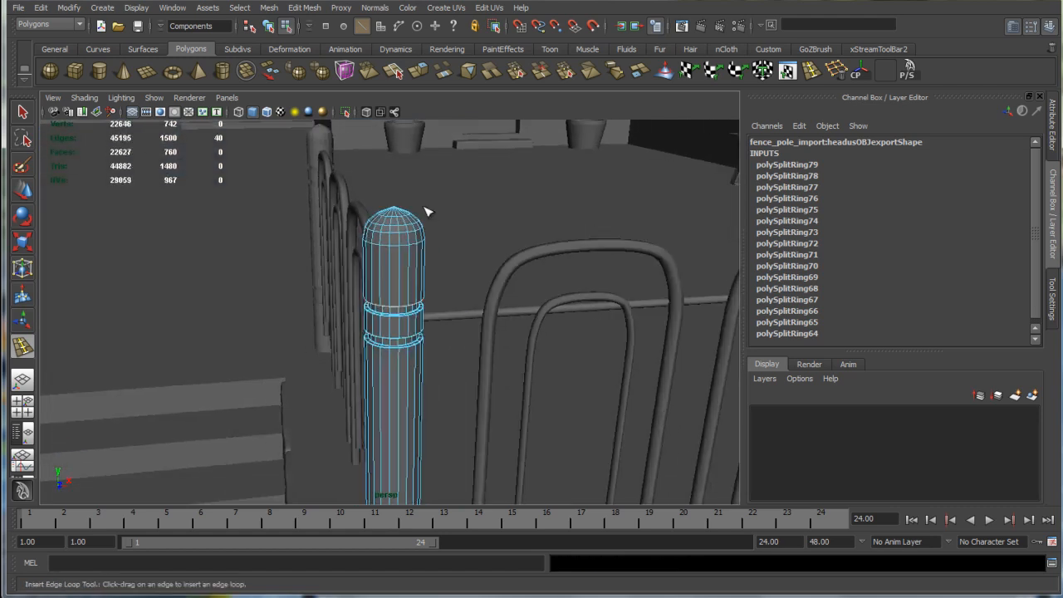
At the pole's lower grooves, insert edge loops at the shaft's bottom edge, both edges of the raised band, and the foot's top edge.
{"action": "middle_click_drag", "start_coordinate": [429, 337], "coordinate": [456, 164], "text": "alt"}
{"action": "scroll", "coordinate": [467, 332], "scroll_direction": "up", "scroll_amount": 5}
{"action": "left_click_drag", "start_coordinate": [441, 403], "coordinate": [453, 349], "text": "alt"}
{"action": "middle_click_drag", "start_coordinate": [465, 431], "coordinate": [421, 266], "text": "alt"}
{"action": "scroll", "coordinate": [456, 294], "scroll_direction": "up", "scroll_amount": 6}
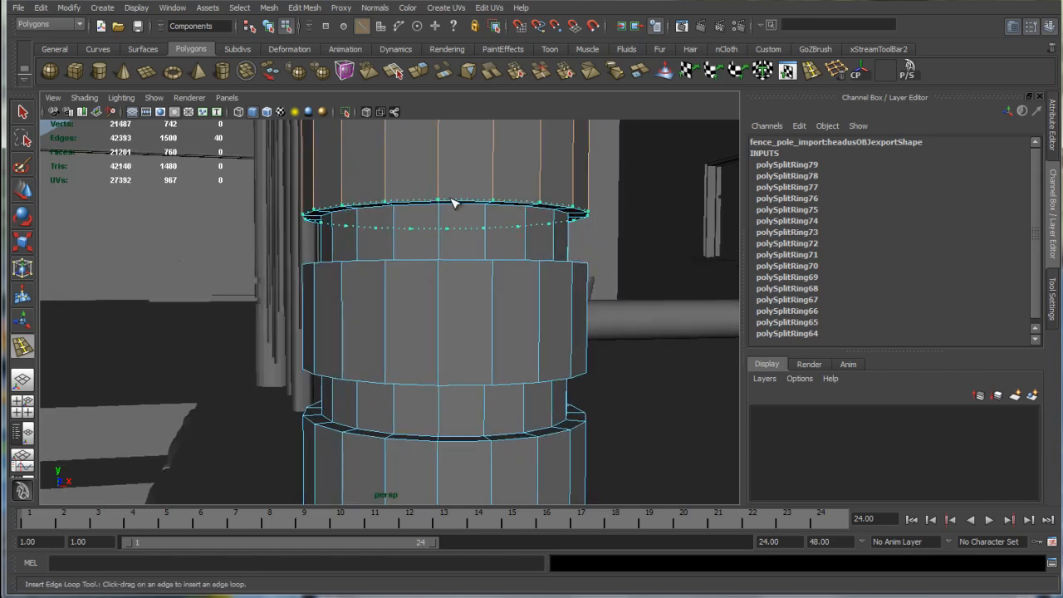
{"action": "left_click_drag", "start_coordinate": [439, 275], "coordinate": [438, 265]}
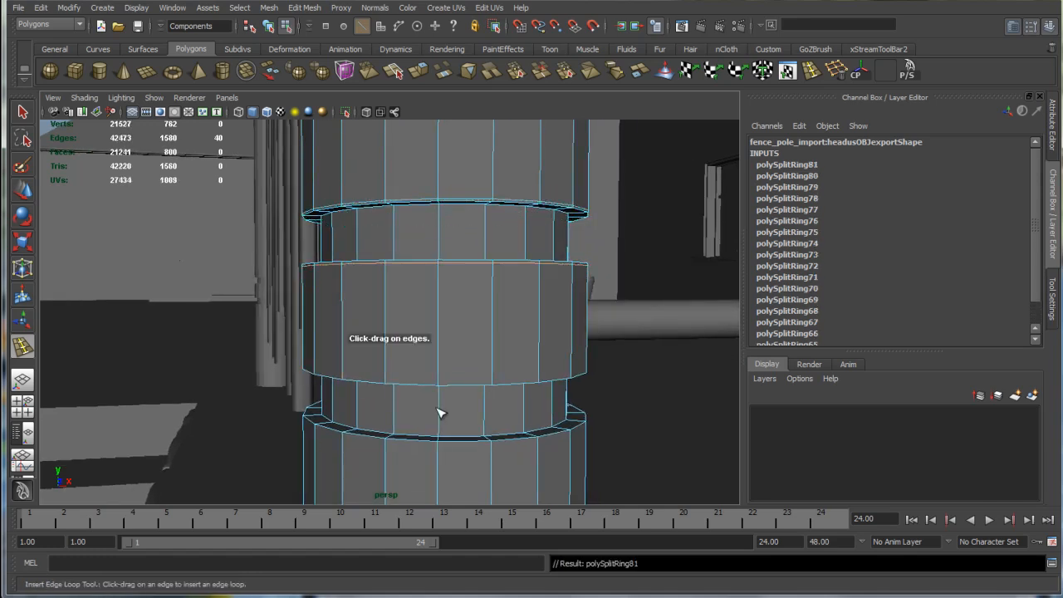
{"action": "left_click", "coordinate": [442, 448]}
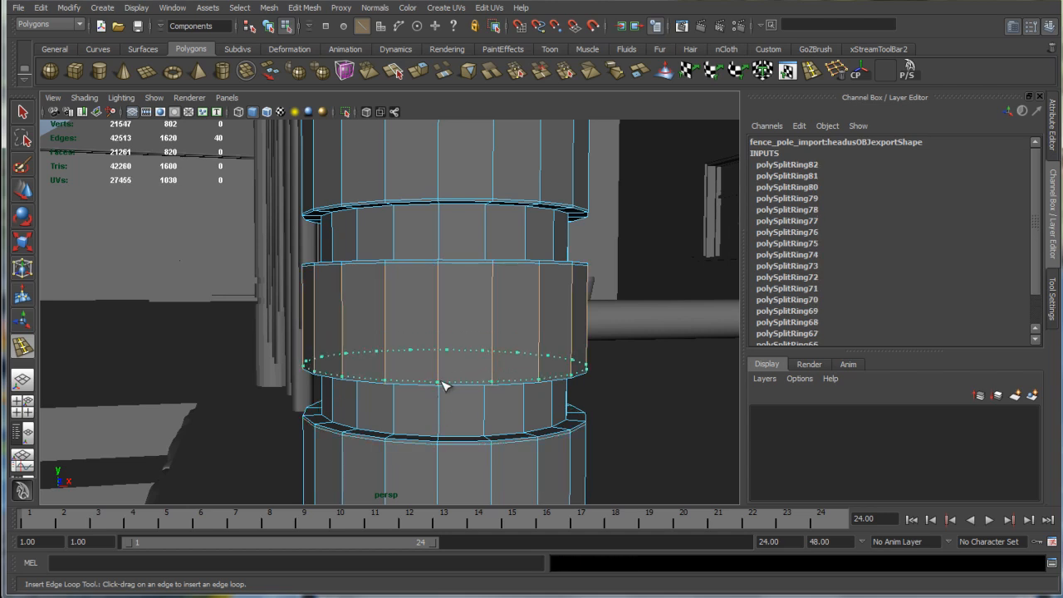
{"action": "left_click", "coordinate": [443, 385]}
Insert edge loops on the undersides of the main shaft and the lower raised band and at the tops of the grooves below them.
{"action": "scroll", "coordinate": [440, 401], "scroll_direction": "up", "scroll_amount": 10}
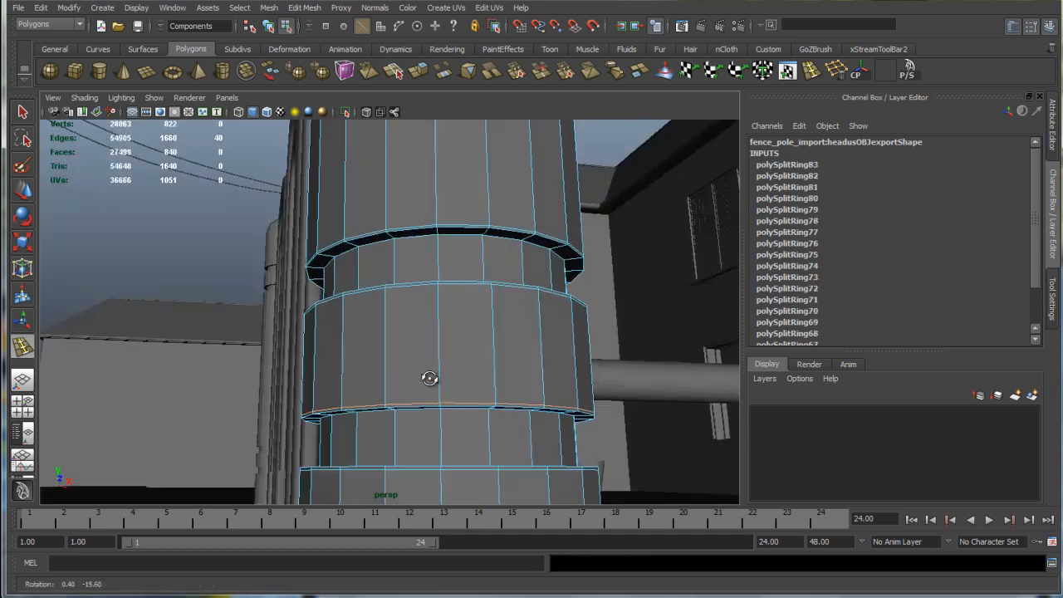
{"action": "left_click_drag", "start_coordinate": [425, 340], "coordinate": [426, 293], "text": "alt"}
{"action": "scroll", "coordinate": [443, 202], "scroll_direction": "down", "scroll_amount": 5}
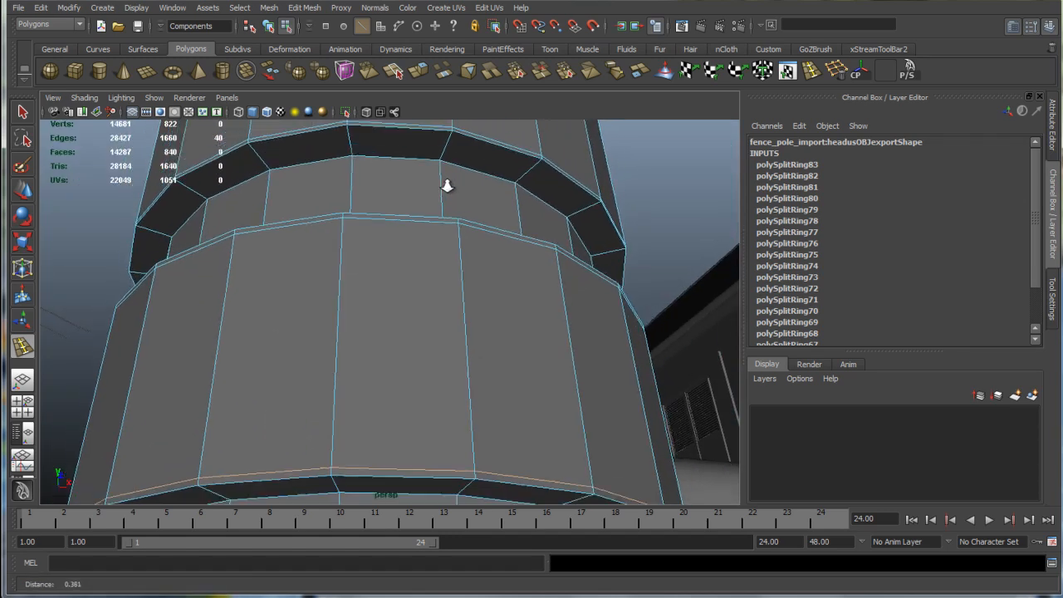
{"action": "left_click_drag", "start_coordinate": [451, 149], "coordinate": [444, 170]}
{"action": "left_click_drag", "start_coordinate": [346, 481], "coordinate": [347, 499]}
Insert edge loops near the outer and inner edges of the foot section's top ledge and at the base of the groove above.
{"action": "left_click_drag", "start_coordinate": [347, 496], "coordinate": [329, 359], "text": "alt"}
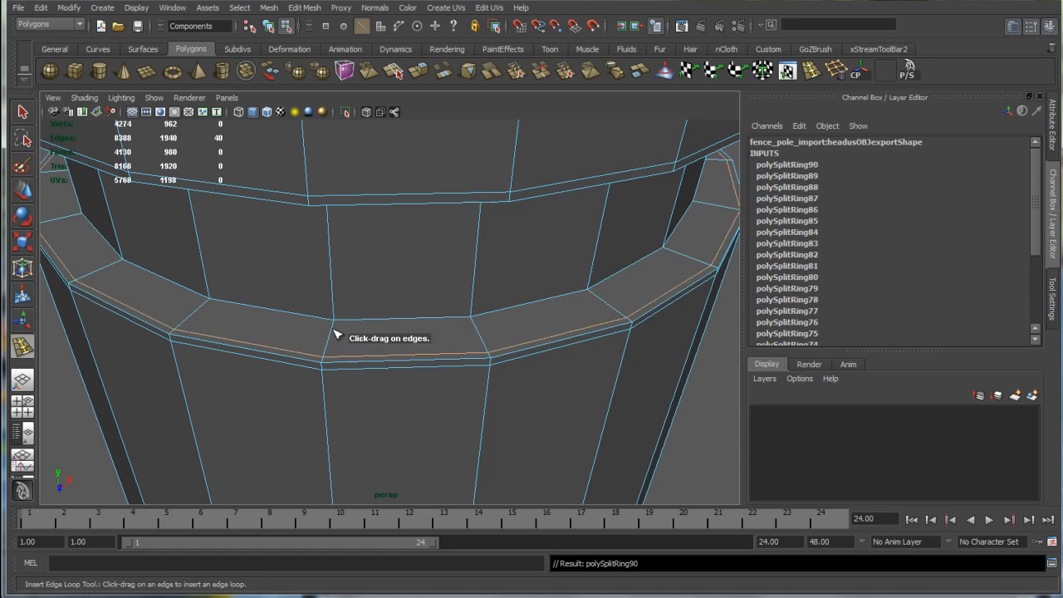
{"action": "left_click", "coordinate": [336, 325]}
{"action": "left_click", "coordinate": [338, 317]}
Insert edge loops near the outer and inner edges of the lower raised band's top ledge and at the base of its groove.
{"action": "right_click_drag", "start_coordinate": [446, 204], "coordinate": [447, 290], "text": "alt"}
{"action": "middle_click_drag", "start_coordinate": [446, 290], "coordinate": [446, 300], "text": "alt"}
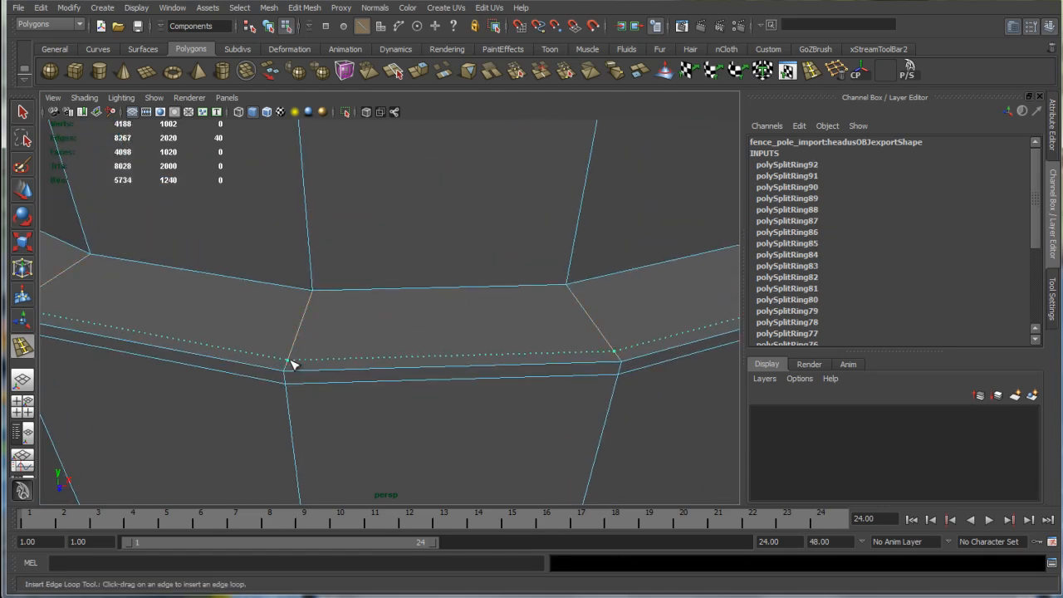
{"action": "left_click_drag", "start_coordinate": [290, 364], "coordinate": [290, 363]}
{"action": "left_click", "coordinate": [318, 291]}
{"action": "left_click", "coordinate": [312, 279]}
Examine the pole's refined lower grooves in smooth preview and return to the unsmoothed display.
{"action": "scroll", "coordinate": [346, 293], "scroll_direction": "down", "scroll_amount": 8}
{"action": "left_click_drag", "start_coordinate": [347, 293], "coordinate": [349, 236], "text": "alt"}
{"action": "scroll", "coordinate": [386, 176], "scroll_direction": "up", "scroll_amount": 2}
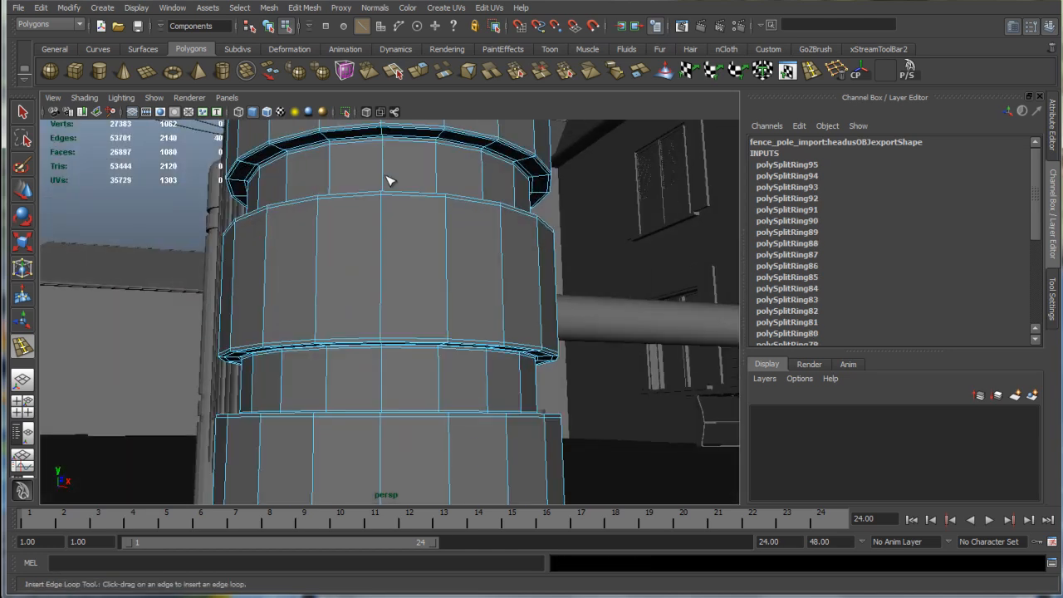
{"action": "scroll", "coordinate": [372, 209], "scroll_direction": "down", "scroll_amount": 4}
{"action": "key", "text": "3"}
{"action": "scroll", "coordinate": [372, 208], "scroll_direction": "down", "scroll_amount": 4}
{"action": "key", "text": "1"}
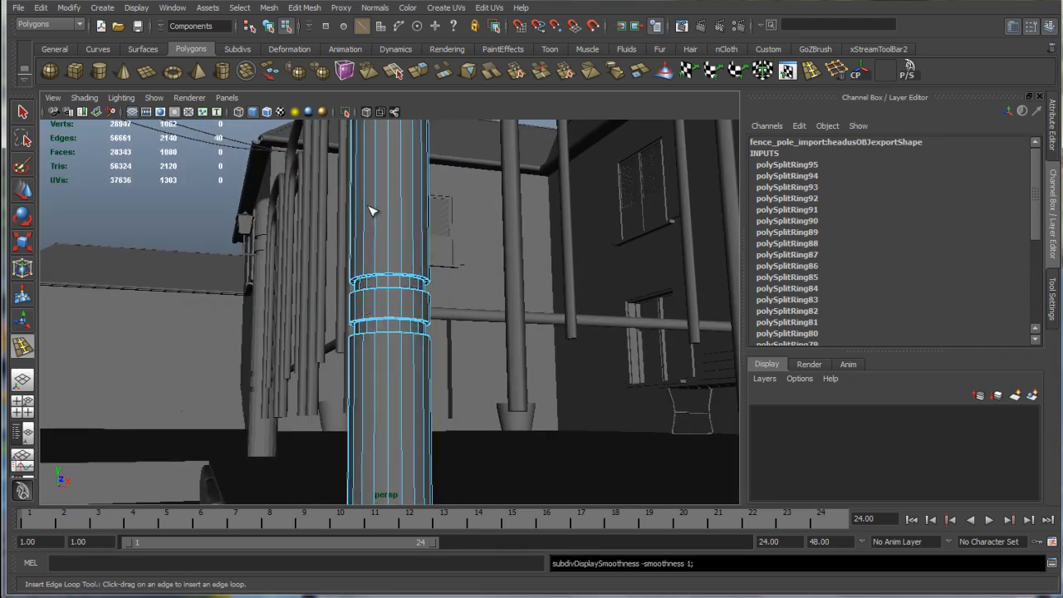
Insert two edge loops near the pole's bottom edge and return to object mode with smooth preview on.
{"action": "middle_click_drag", "start_coordinate": [396, 409], "coordinate": [394, 272], "text": "alt"}
{"action": "left_click_drag", "start_coordinate": [394, 271], "coordinate": [393, 337], "text": "alt"}
{"action": "scroll", "coordinate": [404, 408], "scroll_direction": "up", "scroll_amount": 4}
{"action": "middle_click_drag", "start_coordinate": [385, 406], "coordinate": [396, 247], "text": "alt"}
{"action": "scroll", "coordinate": [397, 241], "scroll_direction": "up", "scroll_amount": 3}
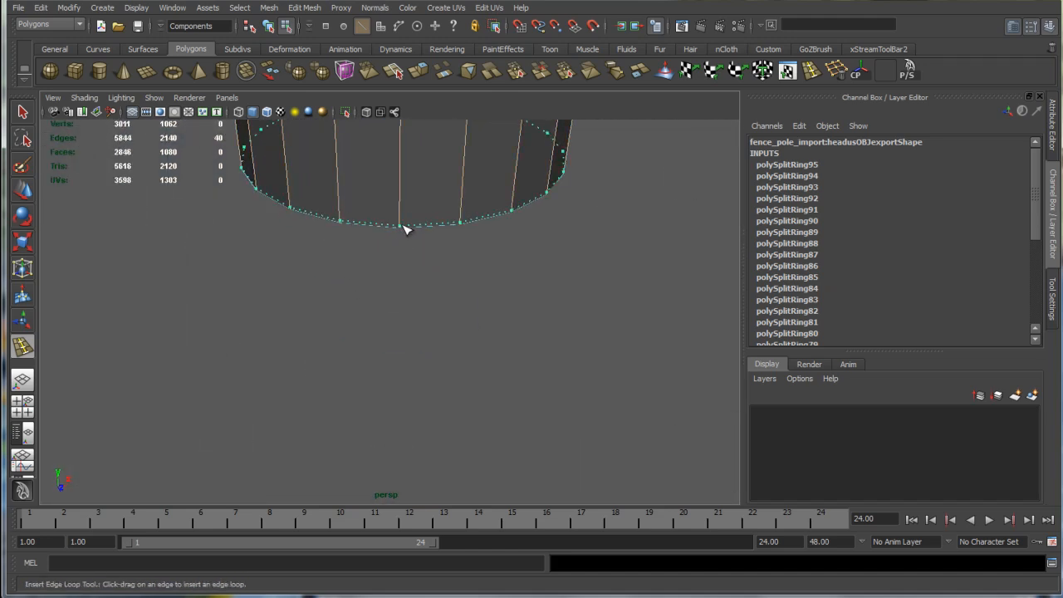
{"action": "left_click", "coordinate": [402, 219]}
{"action": "scroll", "coordinate": [403, 216], "scroll_direction": "down", "scroll_amount": 6}
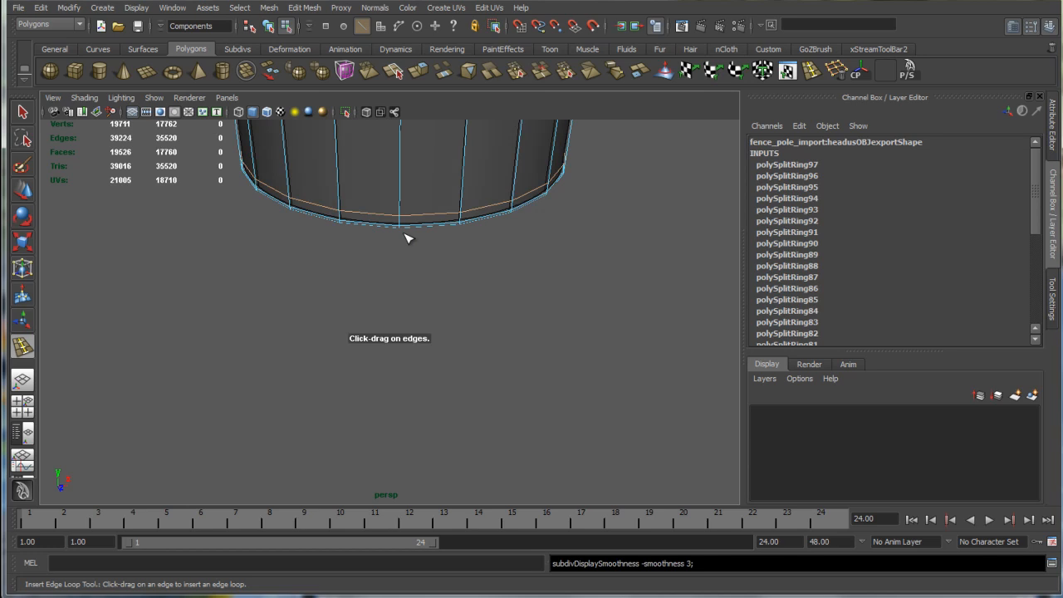
{"action": "key", "text": "w"}
{"action": "right_click_drag", "start_coordinate": [406, 212], "coordinate": [449, 199]}
{"action": "left_click", "coordinate": [510, 237]}
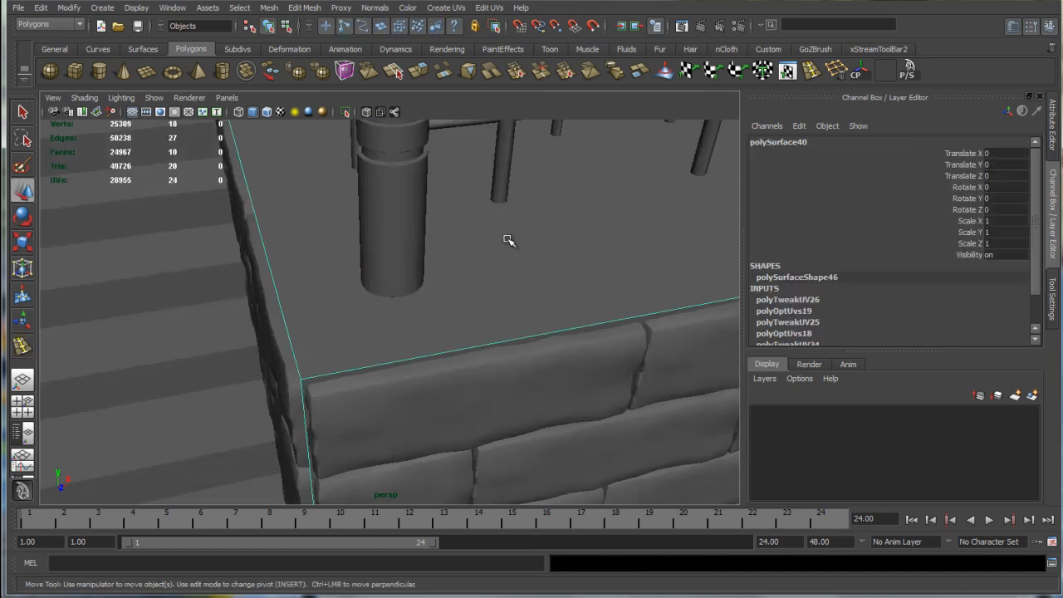
Lower the tip vertex of the pole's domed top to round off the point and return to object mode.
{"action": "scroll", "coordinate": [510, 239], "scroll_direction": "down", "scroll_amount": 5}
{"action": "scroll", "coordinate": [441, 258], "scroll_direction": "down", "scroll_amount": 3}
{"action": "left_click_drag", "start_coordinate": [462, 285], "coordinate": [417, 377], "text": "alt"}
{"action": "scroll", "coordinate": [415, 326], "scroll_direction": "up", "scroll_amount": 5}
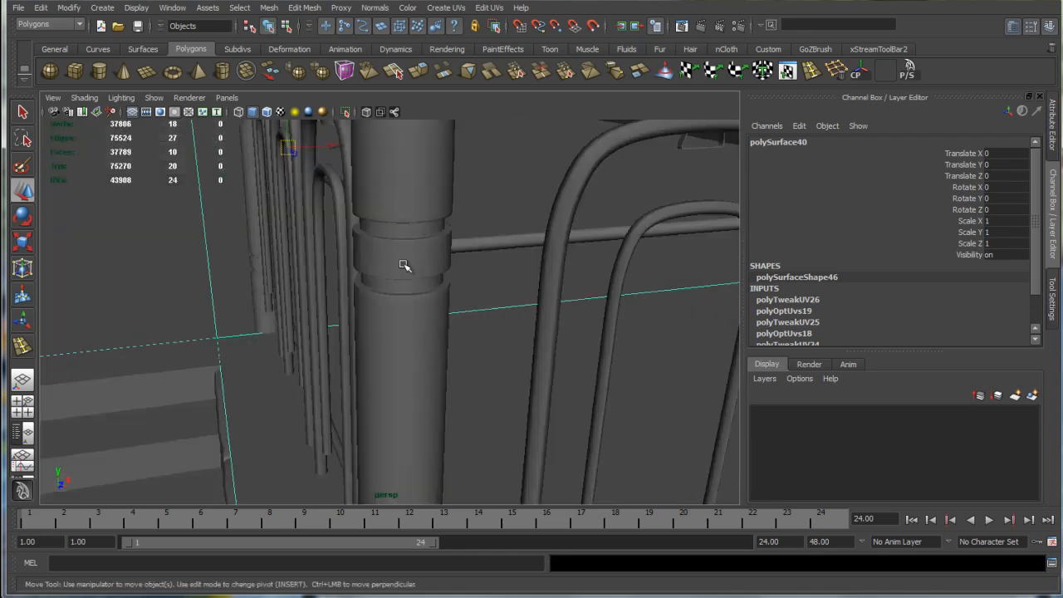
{"action": "middle_click_drag", "start_coordinate": [416, 325], "coordinate": [420, 337], "text": "alt"}
{"action": "left_click", "coordinate": [421, 263]}
{"action": "right_click_drag", "start_coordinate": [396, 260], "coordinate": [359, 250]}
{"action": "left_click", "coordinate": [419, 239]}
{"action": "key", "text": "f"}
{"action": "left_click_drag", "start_coordinate": [419, 241], "coordinate": [390, 266], "text": "alt"}
{"action": "left_click", "coordinate": [390, 267]}
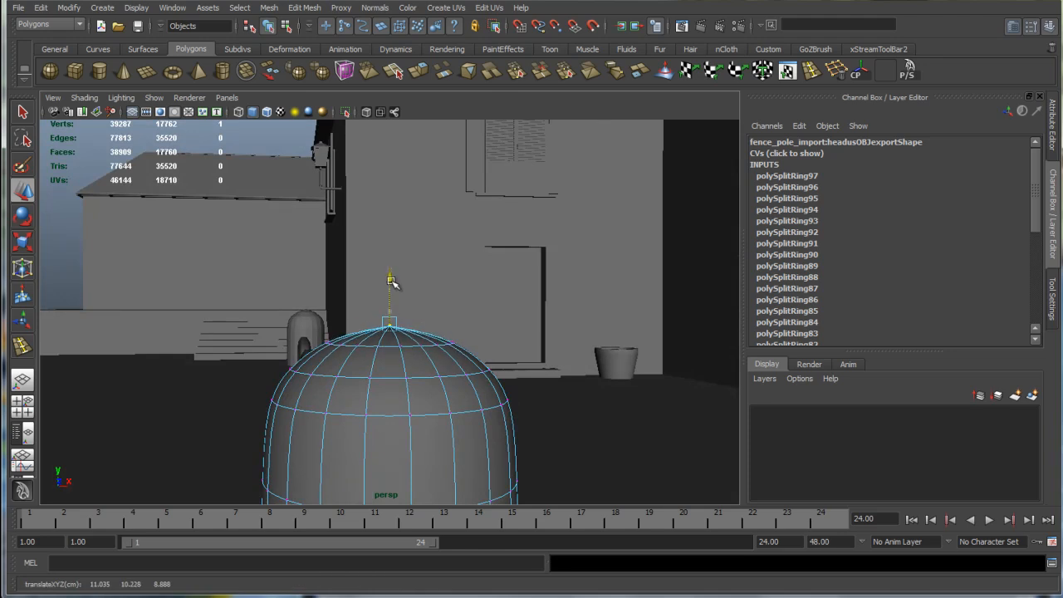
{"action": "right_click_drag", "start_coordinate": [399, 397], "coordinate": [430, 382]}
{"action": "left_click", "coordinate": [545, 343]}
Delete the other, unrefined fence poles along the railing, keeping only the refined corner pole.
{"action": "scroll", "coordinate": [543, 370], "scroll_direction": "down", "scroll_amount": 8}
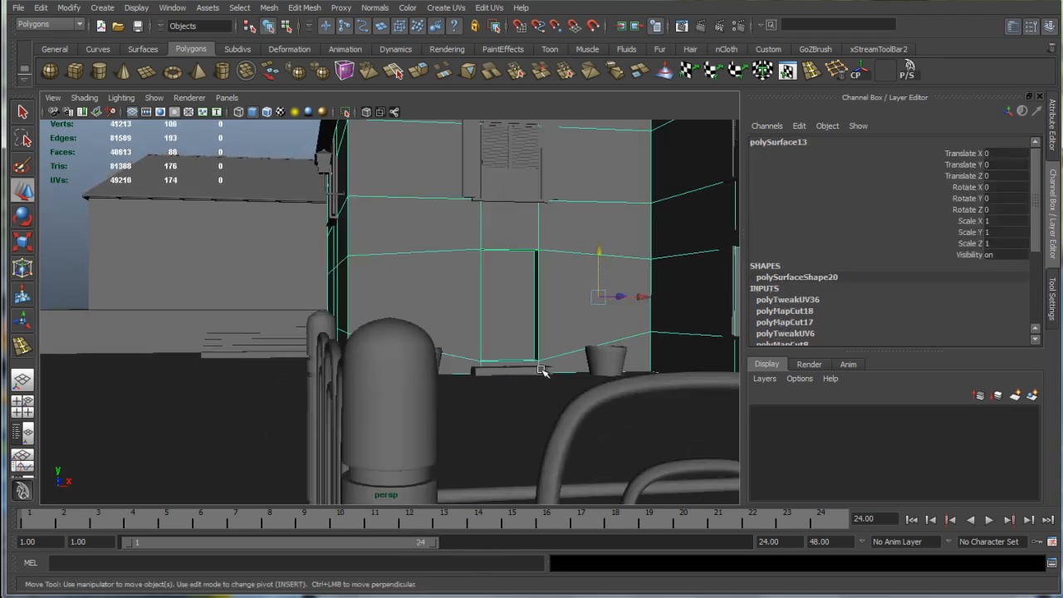
{"action": "left_click_drag", "start_coordinate": [479, 384], "coordinate": [305, 386], "text": "alt"}
{"action": "left_click", "coordinate": [207, 294]}
{"action": "left_click_drag", "start_coordinate": [208, 294], "coordinate": [388, 347], "text": "alt"}
{"action": "left_click", "coordinate": [422, 324], "text": "shift"}
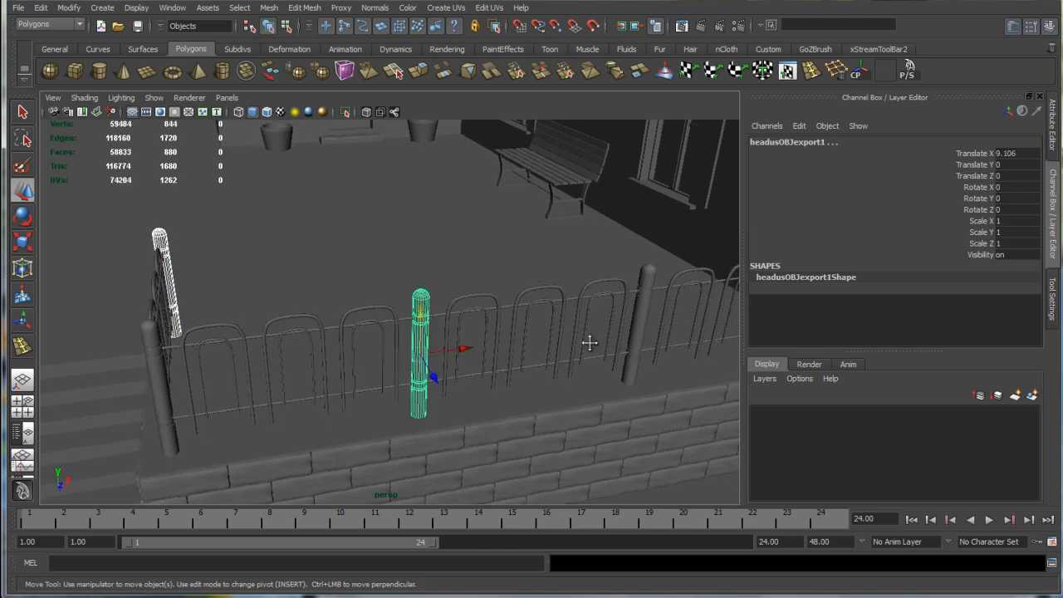
{"action": "left_click_drag", "start_coordinate": [612, 332], "coordinate": [569, 334], "text": "alt"}
{"action": "left_click", "coordinate": [662, 322], "text": "shift"}
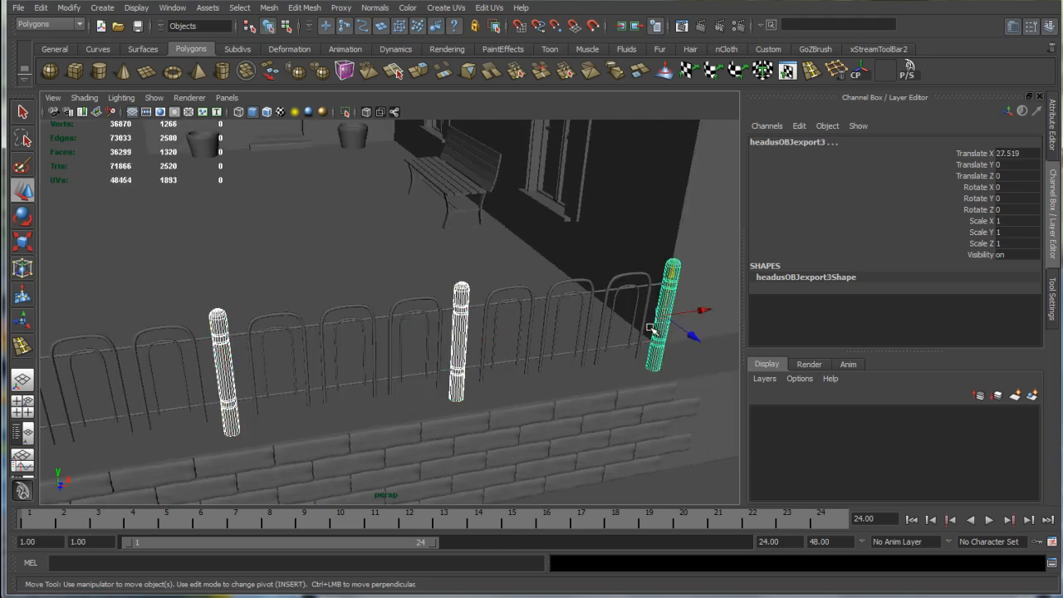
{"action": "key", "text": "Delete"}
Duplicate the refined corner pole and move the copy along the railing to a Translate X of about 9.134.
{"action": "left_click_drag", "start_coordinate": [242, 347], "coordinate": [445, 265], "text": "alt"}
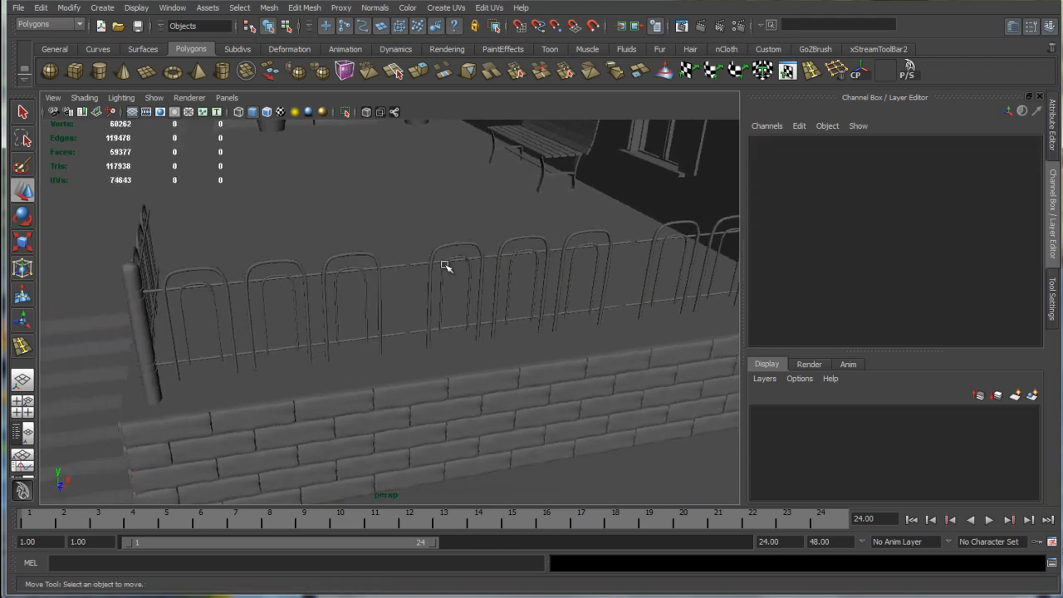
{"action": "left_click", "coordinate": [151, 324]}
{"action": "left_click_drag", "start_coordinate": [197, 332], "coordinate": [446, 320]}
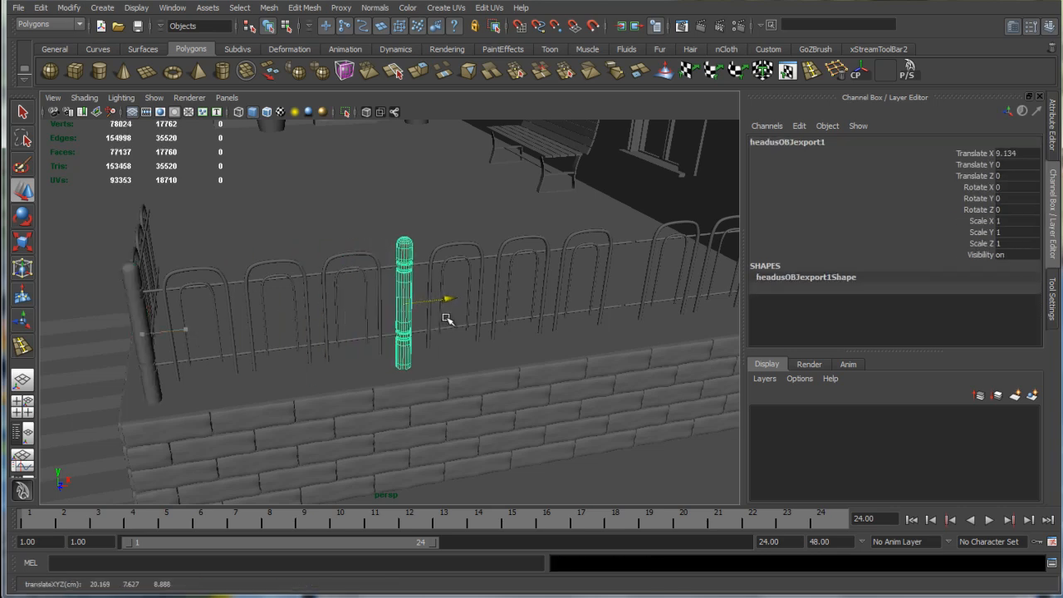
Duplicate the refined fence pole and place the copies farther along the front railing.
{"action": "key", "text": "ctrl+d"}
{"action": "middle_click_drag", "start_coordinate": [446, 320], "coordinate": [640, 285]}
{"action": "key", "text": "ctrl+d"}
{"action": "left_click_drag", "start_coordinate": [640, 284], "coordinate": [579, 384], "text": "alt"}
{"action": "left_click_drag", "start_coordinate": [470, 363], "coordinate": [204, 317], "text": "alt"}
Duplicate the corner pole and move the copy to the far end of the side railing, at Translate Z about -9.118.
{"action": "left_click", "coordinate": [375, 356]}
{"action": "key", "text": "ctrl+d"}
{"action": "left_click_drag", "start_coordinate": [398, 354], "coordinate": [301, 308], "text": "alt"}
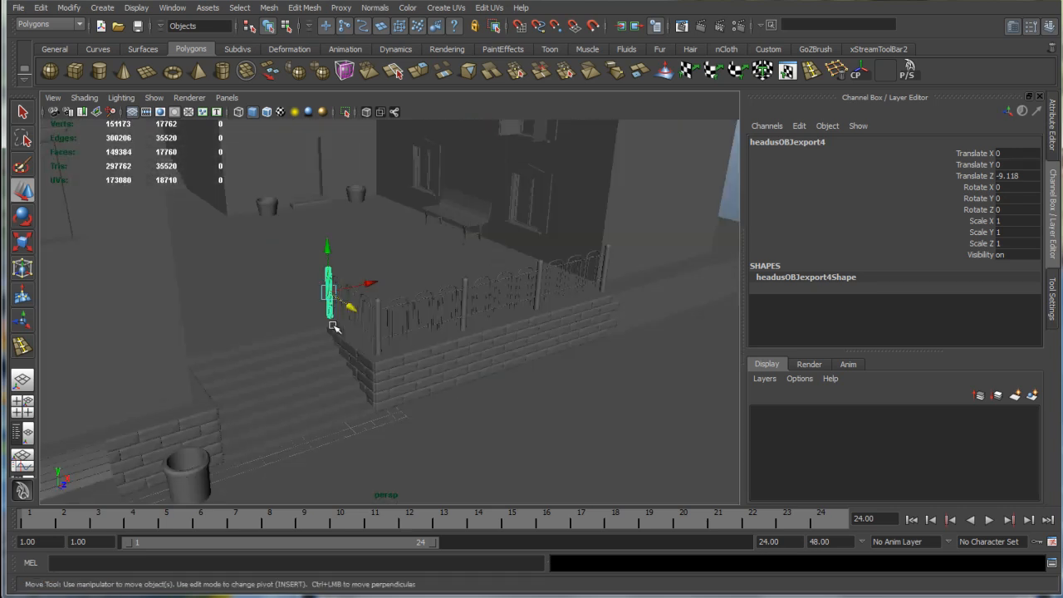
{"action": "scroll", "coordinate": [301, 308], "scroll_direction": "down", "scroll_amount": 5}
{"action": "left_click", "coordinate": [487, 421]}
{"action": "scroll", "coordinate": [487, 420], "scroll_direction": "down", "scroll_amount": 4}
{"action": "left_click_drag", "start_coordinate": [486, 420], "coordinate": [514, 422], "text": "alt"}
{"action": "left_click", "coordinate": [649, 271]}
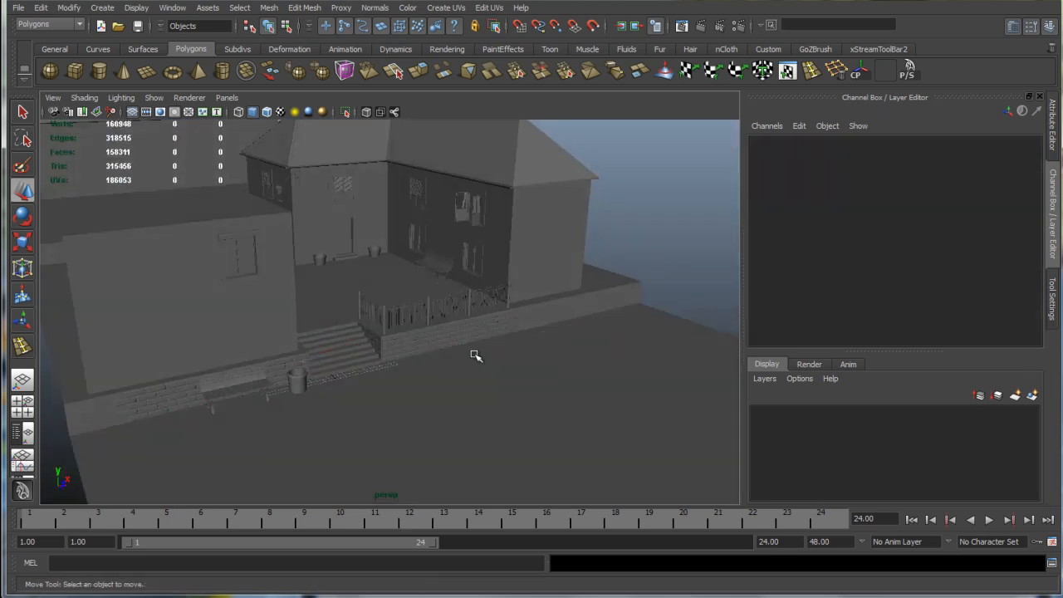
Select the street-level bench by the brick wall and separate it into individual mesh pieces.
{"action": "left_click_drag", "start_coordinate": [279, 430], "coordinate": [228, 425], "text": "alt"}
{"action": "left_click", "coordinate": [223, 360]}
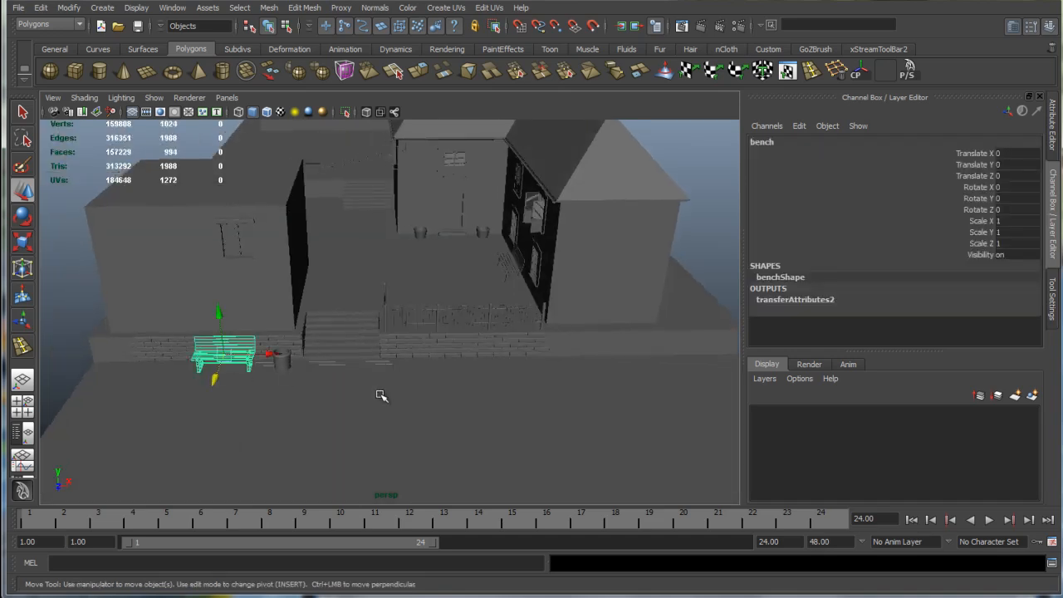
{"action": "key", "text": "f"}
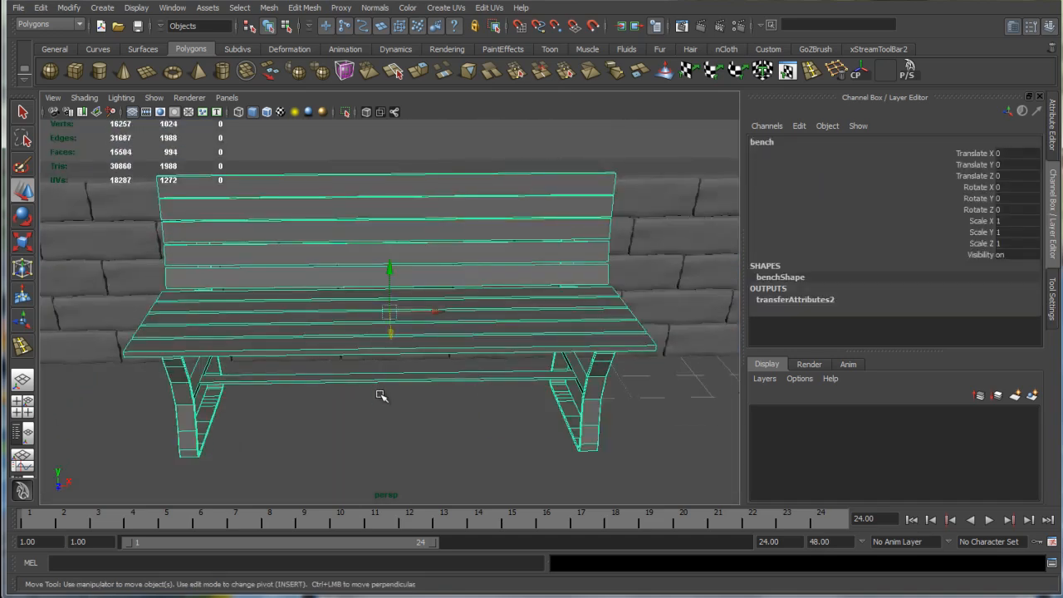
{"action": "left_click_drag", "start_coordinate": [380, 395], "coordinate": [473, 373], "text": "alt"}
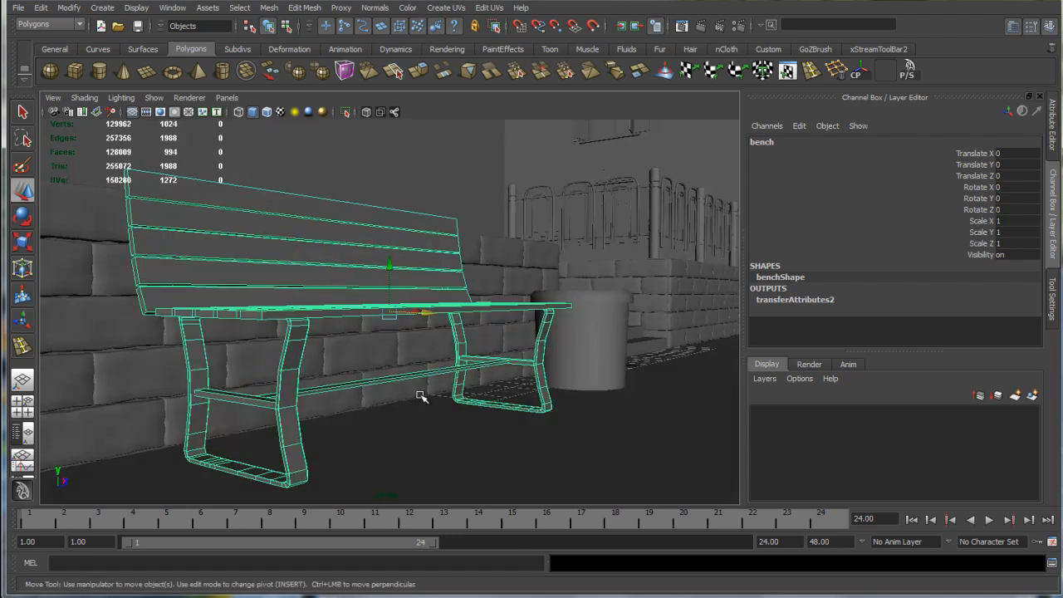
{"action": "left_click", "coordinate": [600, 219]}
{"action": "left_click_drag", "start_coordinate": [600, 219], "coordinate": [456, 340], "text": "alt"}
{"action": "left_click", "coordinate": [398, 268]}
{"action": "left_click_drag", "start_coordinate": [417, 280], "coordinate": [392, 332], "text": "alt"}
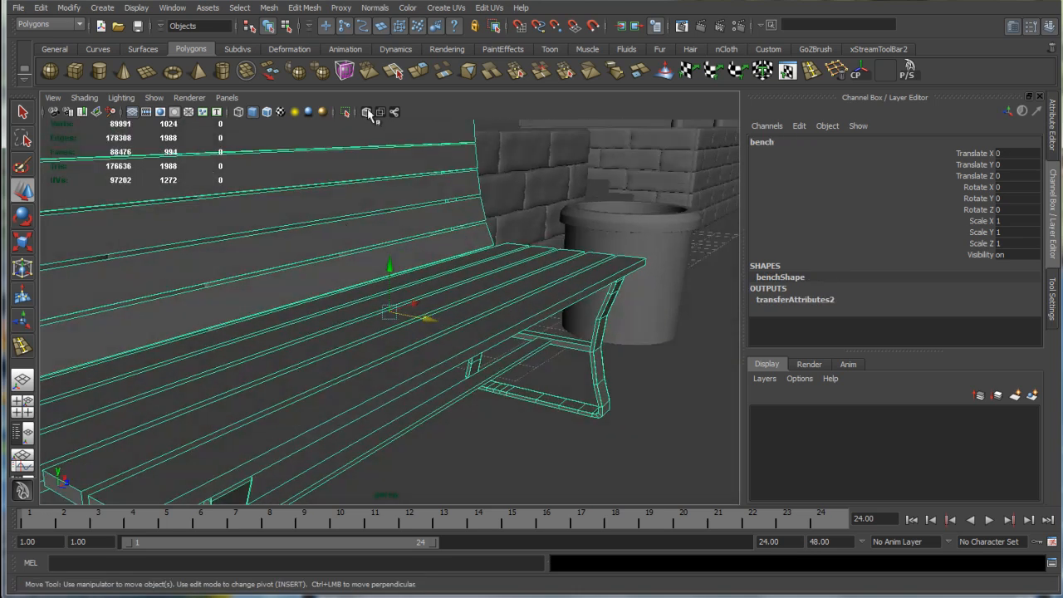
{"action": "left_click", "coordinate": [269, 7]}
{"action": "left_click", "coordinate": [283, 43]}
Select one of the bench's leg frames and turn on its smooth preview.
{"action": "scroll", "coordinate": [357, 313], "scroll_direction": "down", "scroll_amount": 4}
{"action": "left_click_drag", "start_coordinate": [356, 313], "coordinate": [335, 373], "text": "alt"}
{"action": "left_click", "coordinate": [260, 453]}
{"action": "left_click_drag", "start_coordinate": [286, 404], "coordinate": [192, 437], "text": "alt"}
{"action": "middle_click_drag", "start_coordinate": [192, 437], "coordinate": [330, 324], "text": "alt"}
{"action": "left_click_drag", "start_coordinate": [330, 324], "coordinate": [408, 316], "text": "alt"}
{"action": "scroll", "coordinate": [344, 303], "scroll_direction": "up", "scroll_amount": 3}
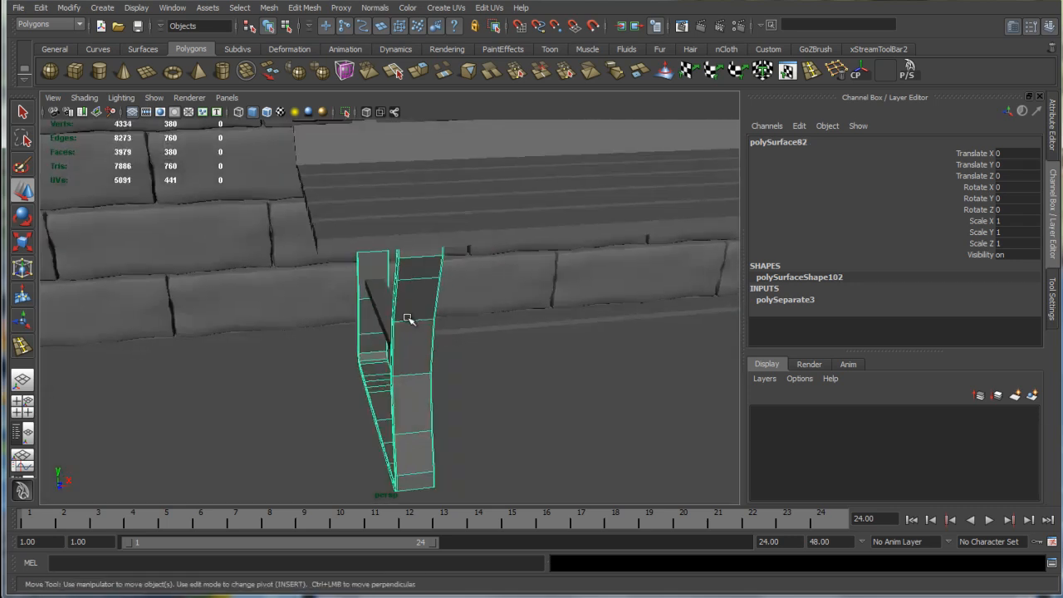
{"action": "key", "text": "3"}
Examine the separated bench pieces beneath the seat, including the long brace and the leg frames.
{"action": "left_click", "coordinate": [579, 322]}
{"action": "middle_click_drag", "start_coordinate": [652, 339], "coordinate": [135, 346], "text": "alt"}
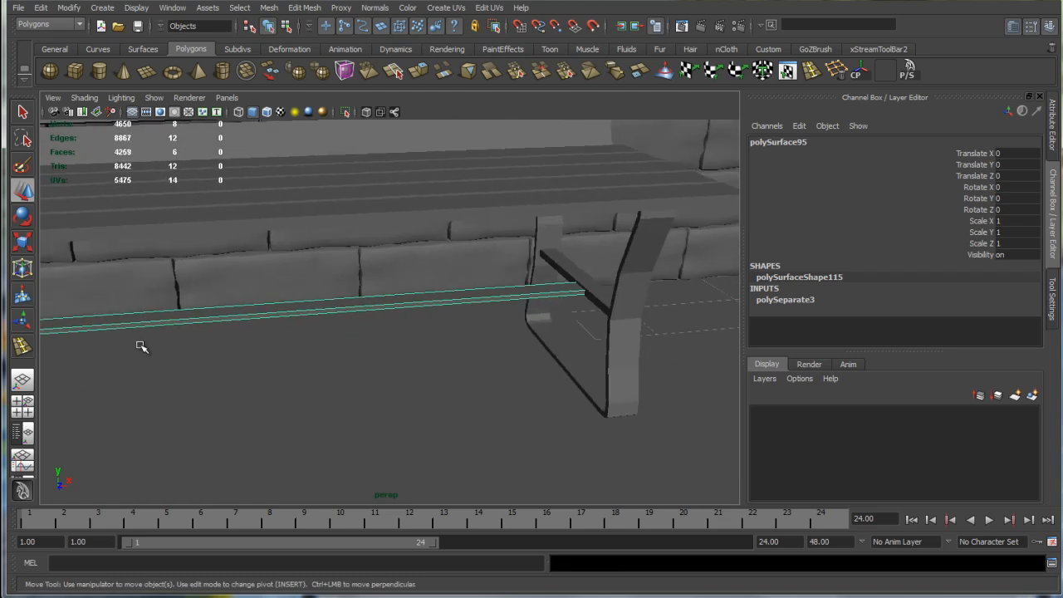
{"action": "left_click", "coordinate": [615, 357]}
{"action": "left_click", "coordinate": [515, 458]}
{"action": "left_click_drag", "start_coordinate": [426, 429], "coordinate": [276, 442], "text": "alt"}
{"action": "left_click", "coordinate": [276, 408]}
{"action": "left_click", "coordinate": [111, 291]}
Select the front seat slat and open the Bevel options.
{"action": "left_click", "coordinate": [423, 352]}
{"action": "left_click_drag", "start_coordinate": [423, 351], "coordinate": [557, 348], "text": "alt"}
{"action": "scroll", "coordinate": [535, 216], "scroll_direction": "down", "scroll_amount": 4}
{"action": "left_click_drag", "start_coordinate": [535, 216], "coordinate": [510, 246], "text": "alt"}
{"action": "left_click", "coordinate": [303, 8]}
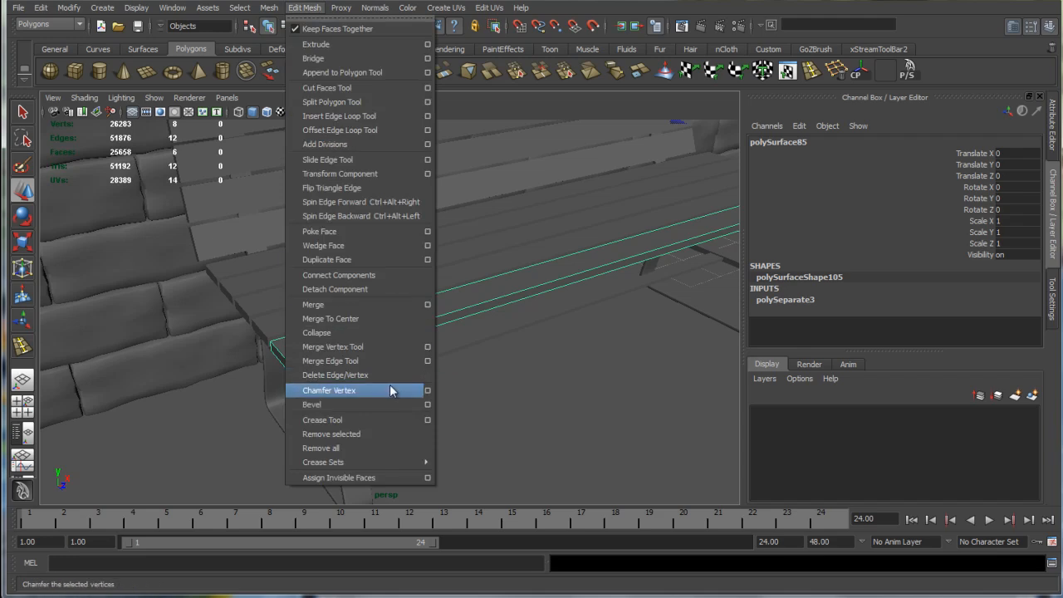
{"action": "left_click", "coordinate": [428, 405]}
{"action": "left_click_drag", "start_coordinate": [738, 312], "coordinate": [630, 238]}
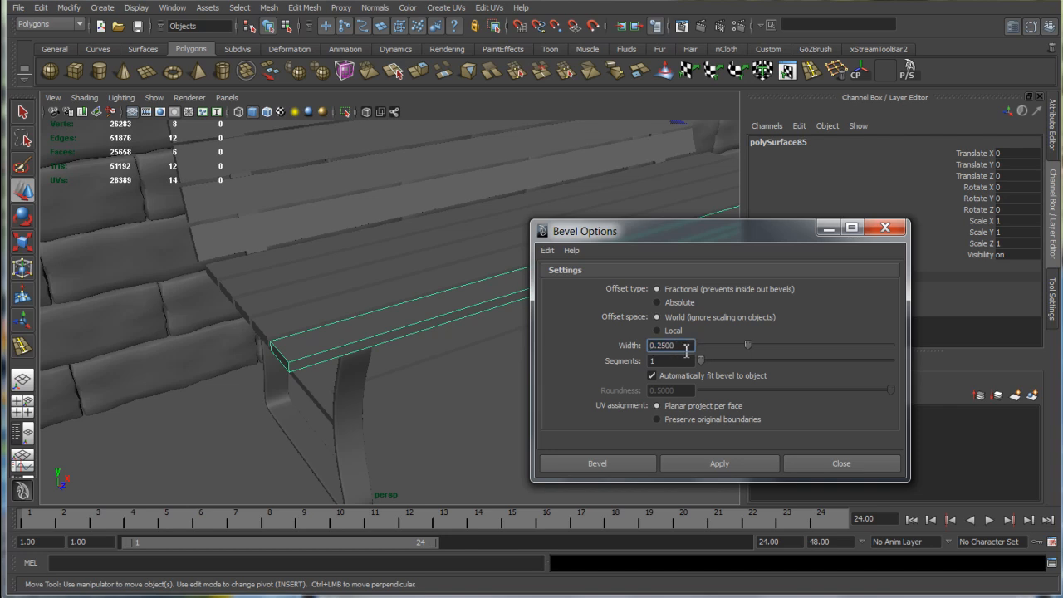
Select the whole bench group and assign the initial shading group to it.
{"action": "left_click_drag", "start_coordinate": [366, 305], "coordinate": [393, 329], "text": "alt"}
{"action": "key", "text": "Up"}
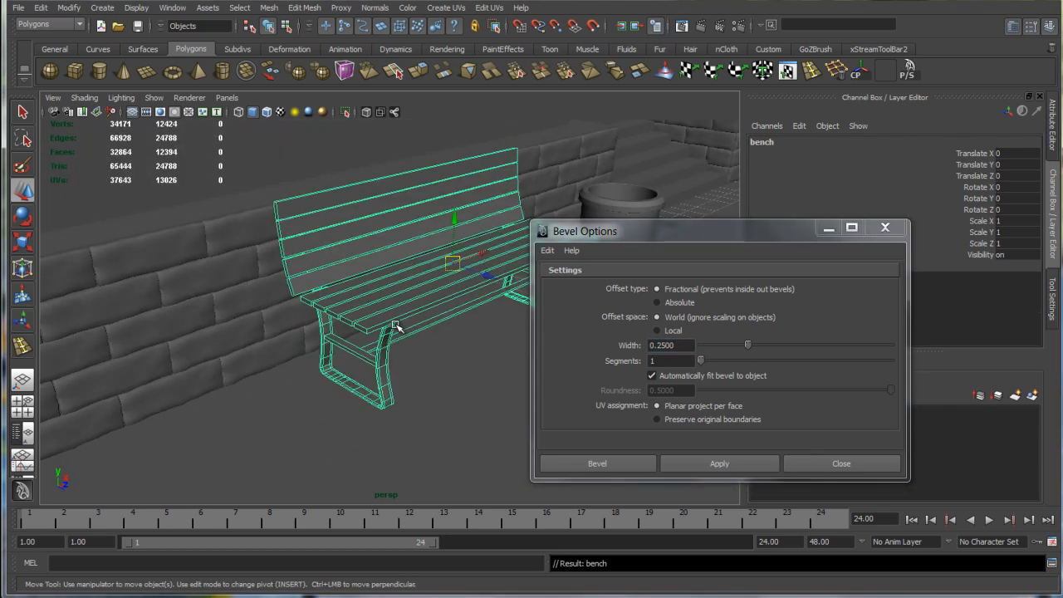
{"action": "right_click_drag", "start_coordinate": [389, 322], "coordinate": [475, 560]}
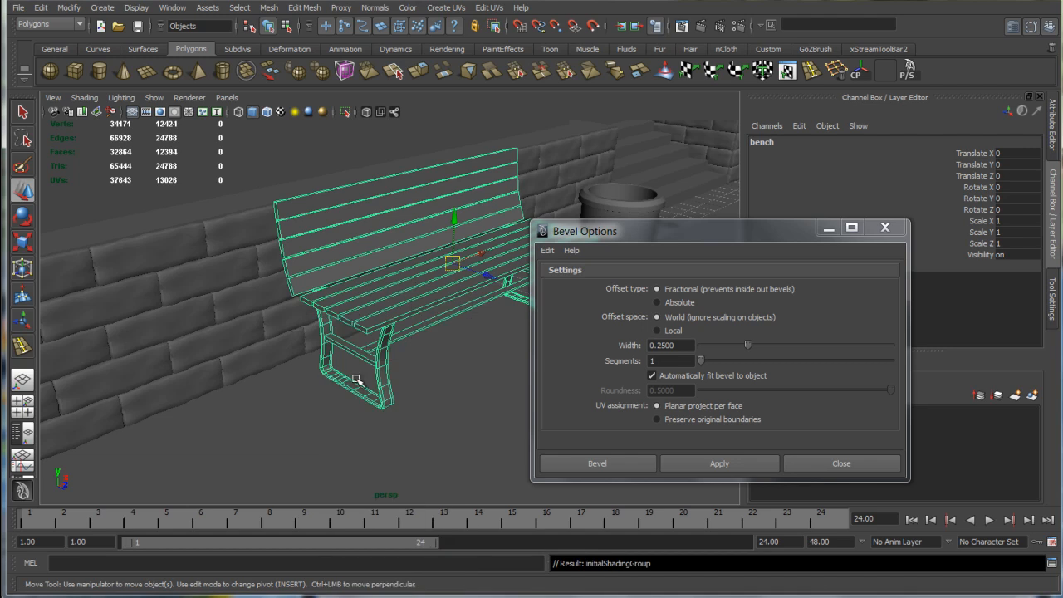
Bevel the front seat slat with a width of 0.25 and one segment.
{"action": "left_click", "coordinate": [393, 314]}
{"action": "left_click_drag", "start_coordinate": [393, 312], "coordinate": [422, 287], "text": "alt"}
{"action": "scroll", "coordinate": [415, 296], "scroll_direction": "up", "scroll_amount": 5}
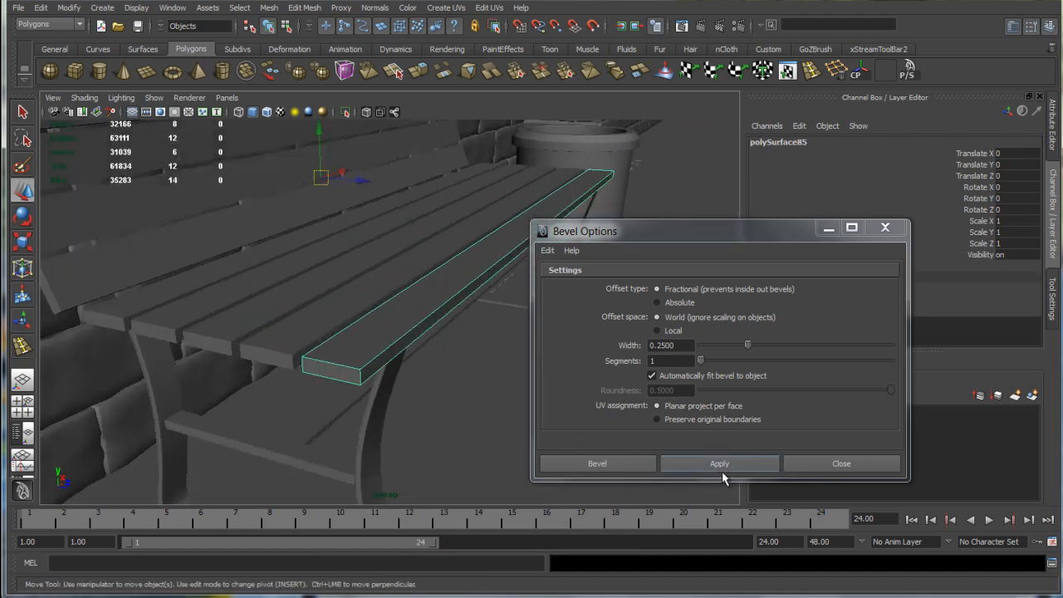
{"action": "left_click", "coordinate": [719, 463]}
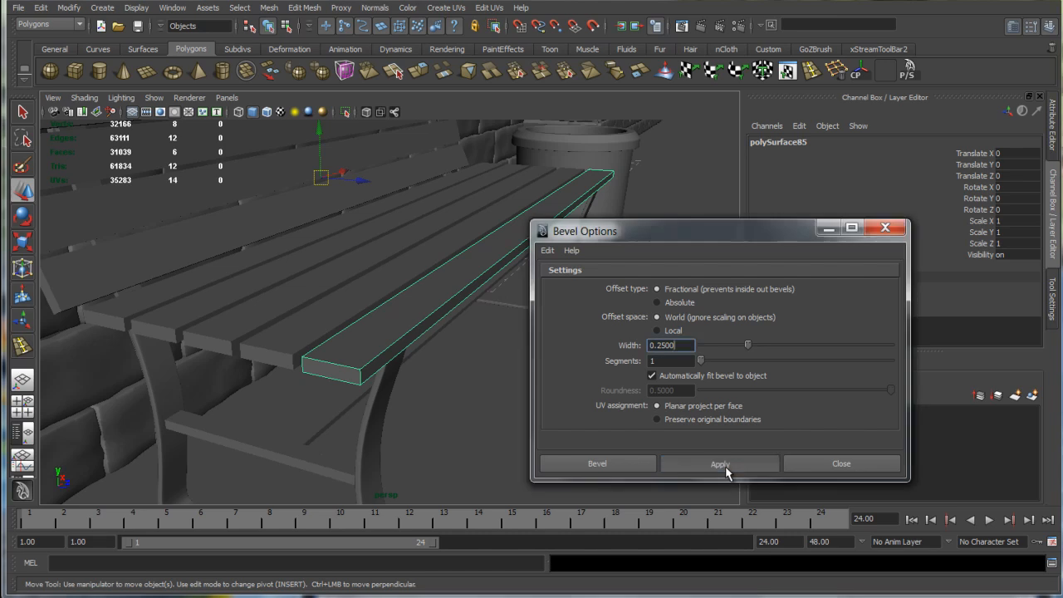
{"action": "left_click", "coordinate": [385, 427]}
Select all the remaining unbevelled seat and backrest slats of the bench together.
{"action": "left_click_drag", "start_coordinate": [382, 342], "coordinate": [443, 348], "text": "alt"}
{"action": "left_click", "coordinate": [249, 340]}
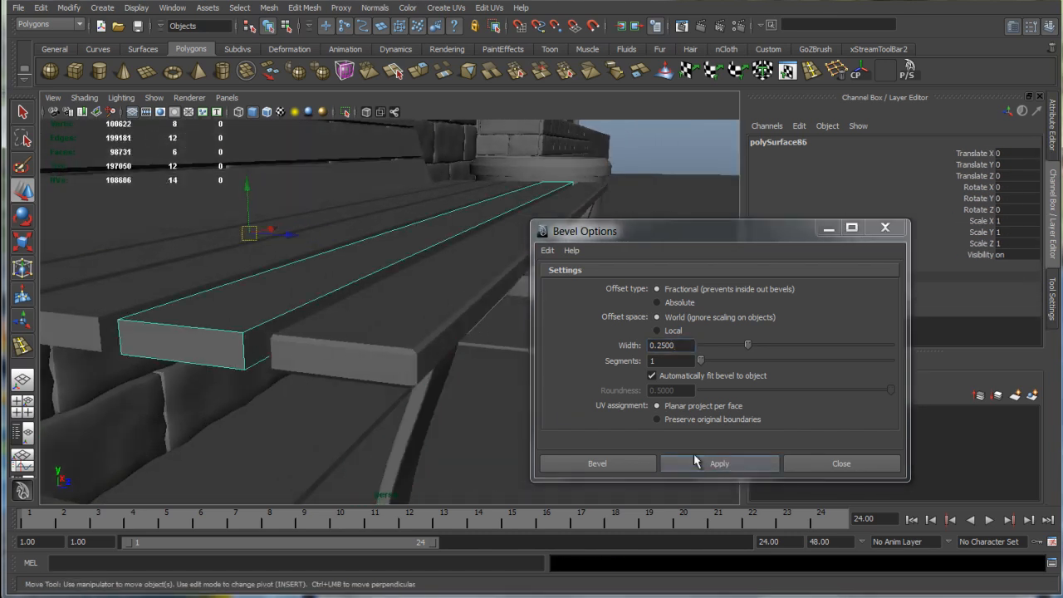
{"action": "scroll", "coordinate": [421, 361], "scroll_direction": "down", "scroll_amount": 2}
{"action": "left_click_drag", "start_coordinate": [285, 324], "coordinate": [325, 360], "text": "alt"}
{"action": "left_click", "coordinate": [319, 351], "text": "shift"}
{"action": "left_click", "coordinate": [231, 362], "text": "shift"}
{"action": "left_click", "coordinate": [135, 330], "text": "shift"}
{"action": "left_click", "coordinate": [107, 251], "text": "shift"}
{"action": "scroll", "coordinate": [180, 275], "scroll_direction": "down", "scroll_amount": 3}
{"action": "left_click", "coordinate": [178, 268], "text": "shift"}
{"action": "left_click", "coordinate": [145, 253], "text": "shift"}
{"action": "middle_click_drag", "start_coordinate": [149, 251], "coordinate": [195, 328], "text": "alt"}
{"action": "left_click", "coordinate": [156, 297], "text": "shift"}
{"action": "left_click", "coordinate": [125, 240], "text": "shift"}
Check the slat selection in wireframe from several angles, frame it and return to shaded display.
{"action": "mouse_move", "coordinate": [133, 247]}
{"action": "left_mouse_down", "text": "alt"}
{"action": "mouse_move", "coordinate": [322, 320]}
{"action": "mouse_move", "coordinate": [351, 368]}
{"action": "mouse_move", "coordinate": [328, 326]}
{"action": "left_mouse_up", "text": "alt"}
{"action": "key", "text": "4"}
{"action": "scroll", "coordinate": [322, 321], "scroll_direction": "down", "scroll_amount": 5}
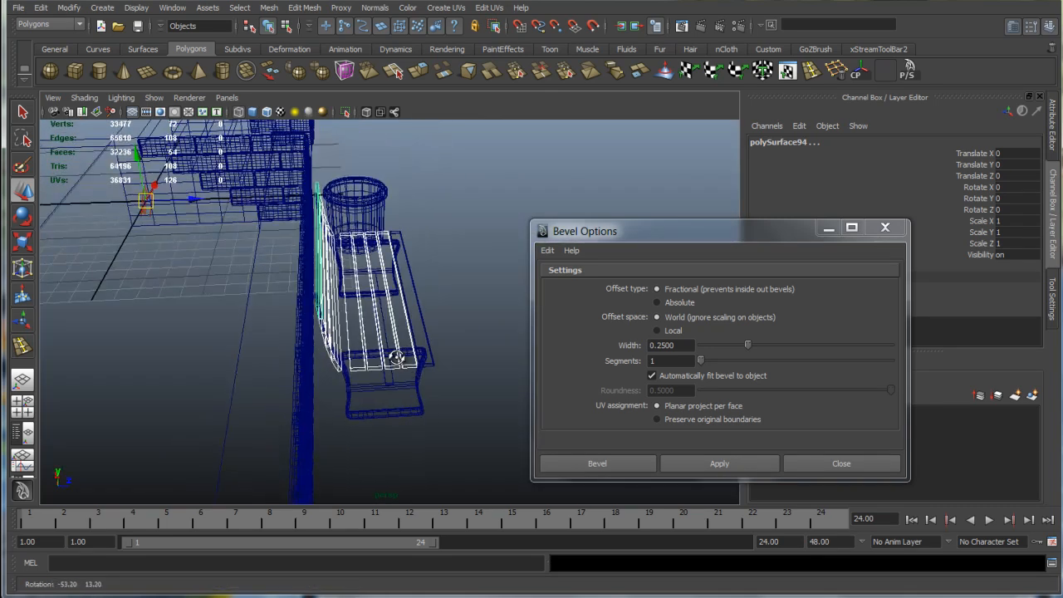
{"action": "scroll", "coordinate": [328, 323], "scroll_direction": "down", "scroll_amount": 3}
{"action": "left_click_drag", "start_coordinate": [392, 231], "coordinate": [315, 379], "text": "alt"}
{"action": "scroll", "coordinate": [329, 373], "scroll_direction": "down", "scroll_amount": 6}
{"action": "left_click_drag", "start_coordinate": [392, 356], "coordinate": [330, 339], "text": "alt"}
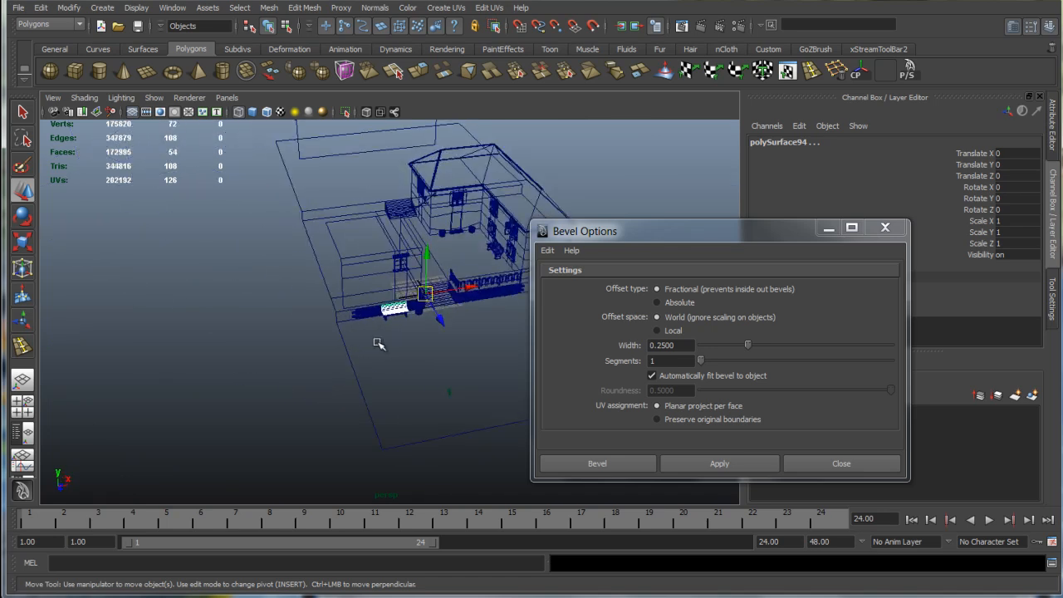
{"action": "key", "text": "f"}
{"action": "key", "text": "6"}
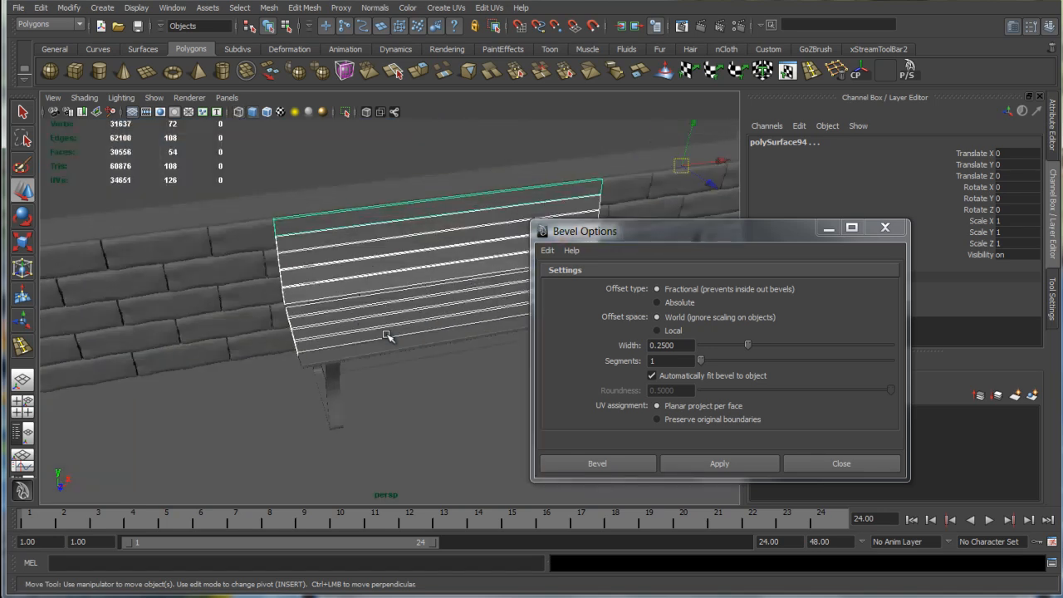
{"action": "left_click_drag", "start_coordinate": [345, 372], "coordinate": [350, 357], "text": "alt"}
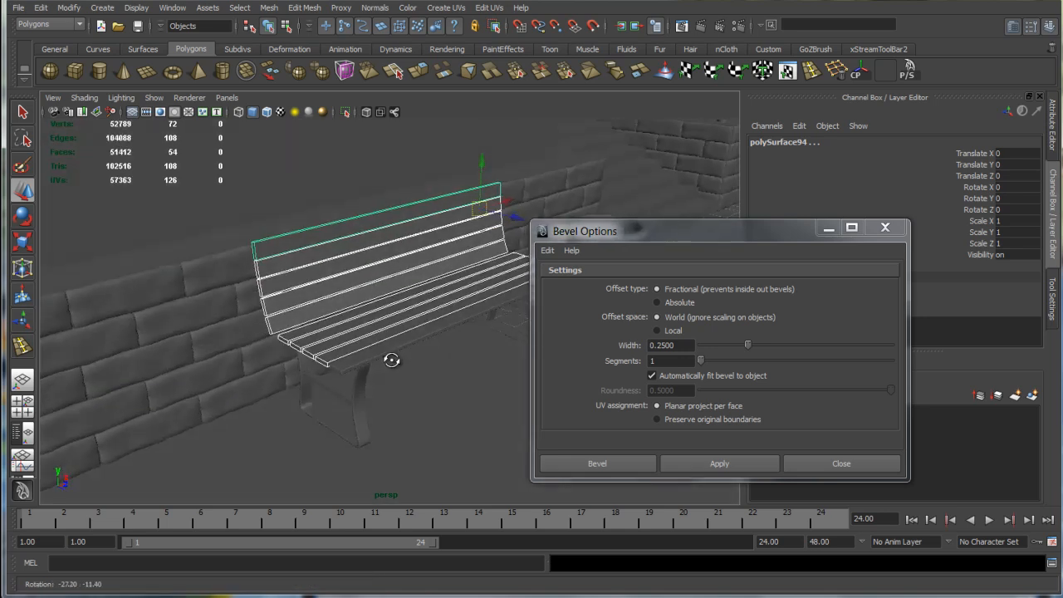
Add the long brace and both end crossbars to the slat selection and bevel them all with width 0.25 and one segment.
{"action": "left_click", "coordinate": [344, 352]}
{"action": "key", "text": "ctrl+z"}
{"action": "left_click_drag", "start_coordinate": [383, 402], "coordinate": [353, 395], "text": "alt"}
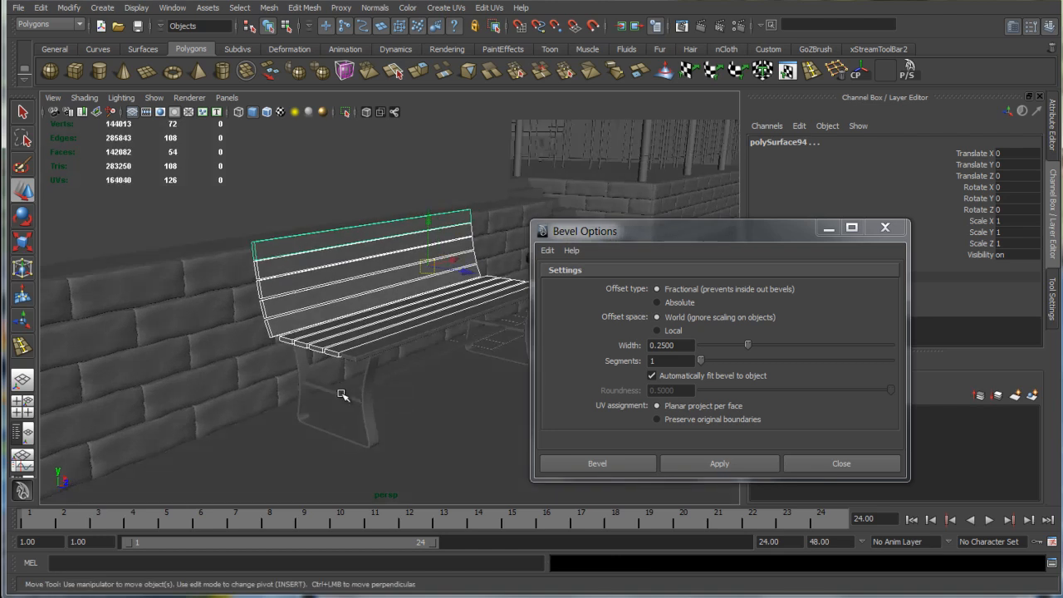
{"action": "left_click_drag", "start_coordinate": [446, 428], "coordinate": [408, 411], "text": "alt"}
{"action": "right_click_drag", "start_coordinate": [408, 411], "coordinate": [474, 456], "text": "alt"}
{"action": "middle_click_drag", "start_coordinate": [474, 456], "coordinate": [277, 384], "text": "alt"}
{"action": "left_click_drag", "start_coordinate": [277, 385], "coordinate": [302, 347], "text": "alt"}
{"action": "middle_click_drag", "start_coordinate": [454, 368], "coordinate": [261, 351], "text": "alt"}
{"action": "left_click_drag", "start_coordinate": [345, 342], "coordinate": [313, 334], "text": "alt"}
{"action": "scroll", "coordinate": [324, 396], "scroll_direction": "down", "scroll_amount": 5}
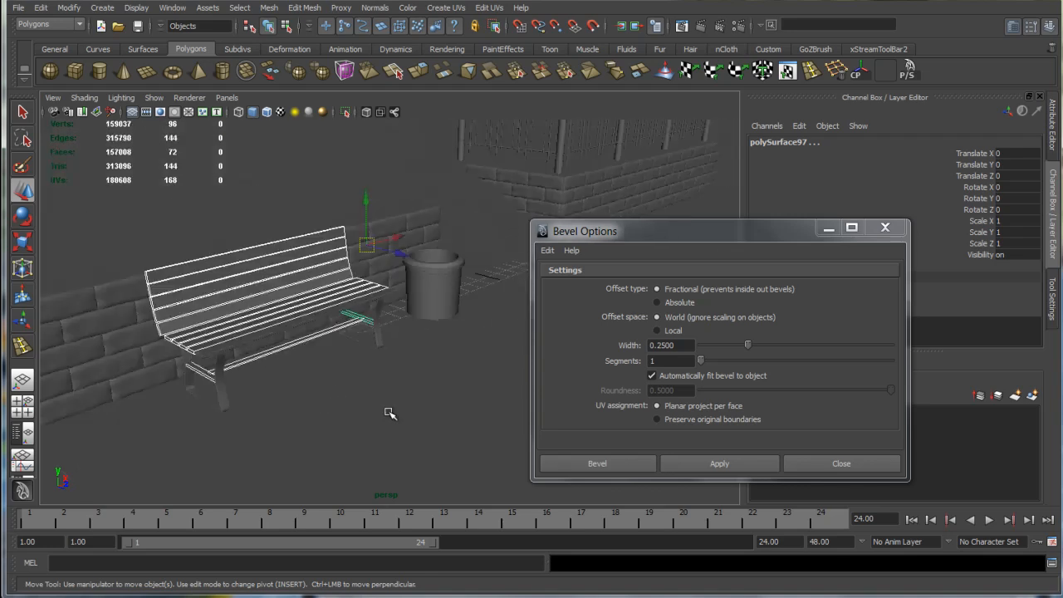
{"action": "left_click", "coordinate": [720, 464]}
Inspect the bench's legs and bevelled parts up close and close the Bevel options.
{"action": "left_click", "coordinate": [220, 398]}
{"action": "right_click_drag", "start_coordinate": [240, 404], "coordinate": [332, 443], "text": "alt"}
{"action": "left_click_drag", "start_coordinate": [225, 416], "coordinate": [187, 418], "text": "alt"}
{"action": "middle_click_drag", "start_coordinate": [240, 409], "coordinate": [449, 428], "text": "alt"}
{"action": "left_click_drag", "start_coordinate": [388, 426], "coordinate": [398, 452], "text": "alt"}
{"action": "left_click", "coordinate": [403, 423]}
{"action": "scroll", "coordinate": [408, 444], "scroll_direction": "down", "scroll_amount": 5}
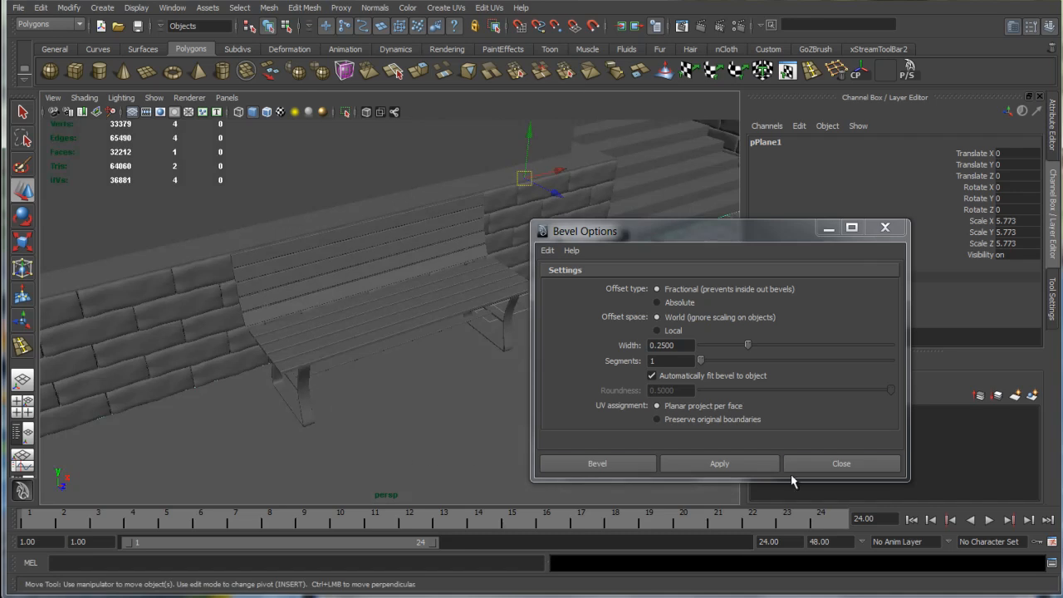
{"action": "left_click", "coordinate": [827, 470]}
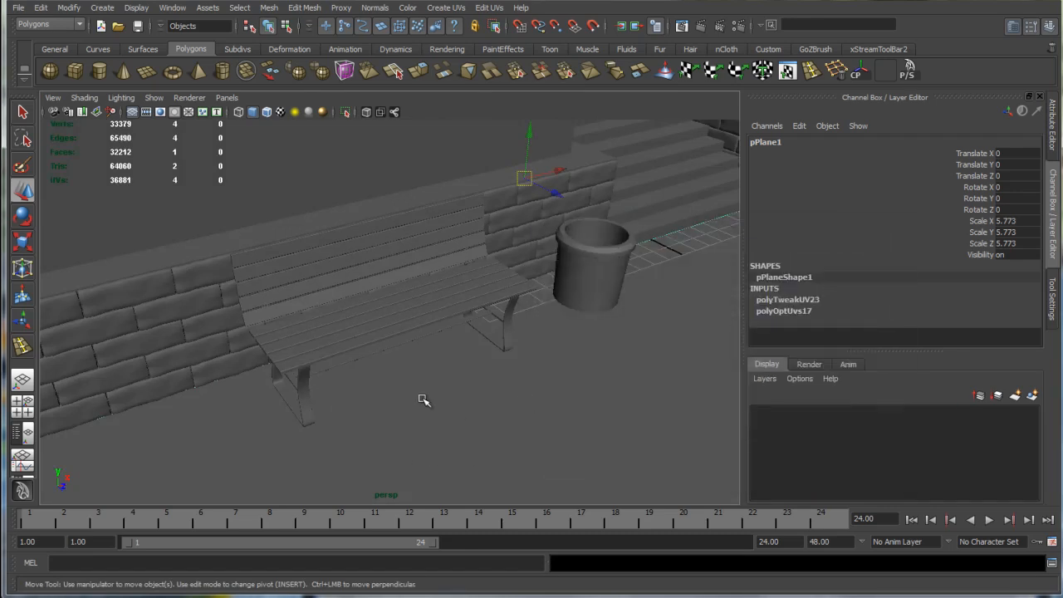
Select the whole bench group, deselect it and review the bevelled bench from several angles.
{"action": "left_click", "coordinate": [360, 341]}
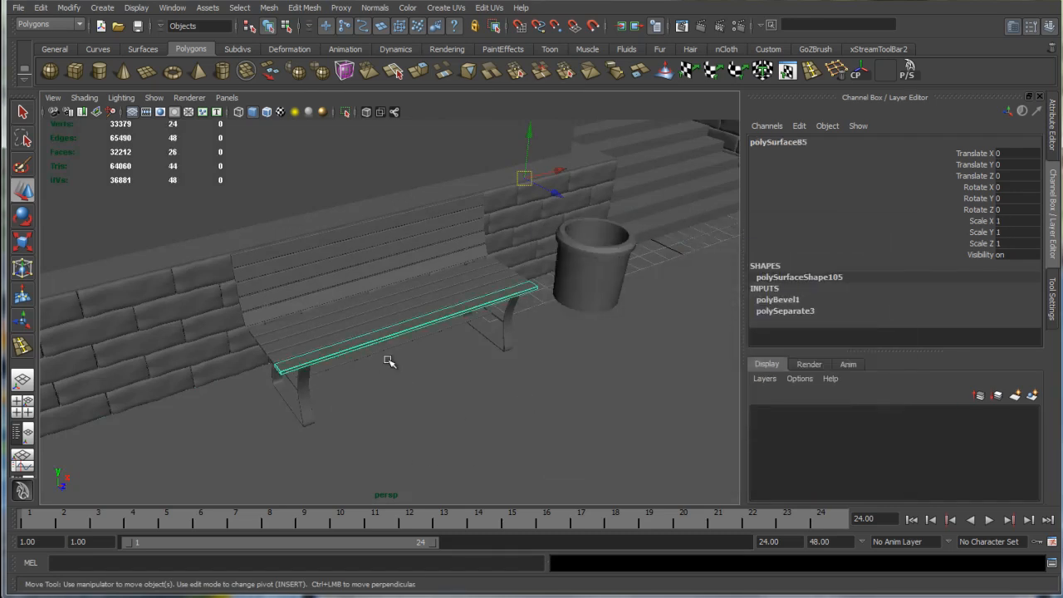
{"action": "key", "text": "Up"}
{"action": "left_click_drag", "start_coordinate": [405, 397], "coordinate": [394, 357], "text": "alt"}
{"action": "left_click", "coordinate": [504, 406]}
{"action": "right_click_drag", "start_coordinate": [602, 417], "coordinate": [563, 415], "text": "alt"}
{"action": "scroll", "coordinate": [562, 414], "scroll_direction": "down", "scroll_amount": 5}
{"action": "scroll", "coordinate": [534, 406], "scroll_direction": "up", "scroll_amount": 7}
{"action": "left_click_drag", "start_coordinate": [579, 393], "coordinate": [537, 398], "text": "alt"}
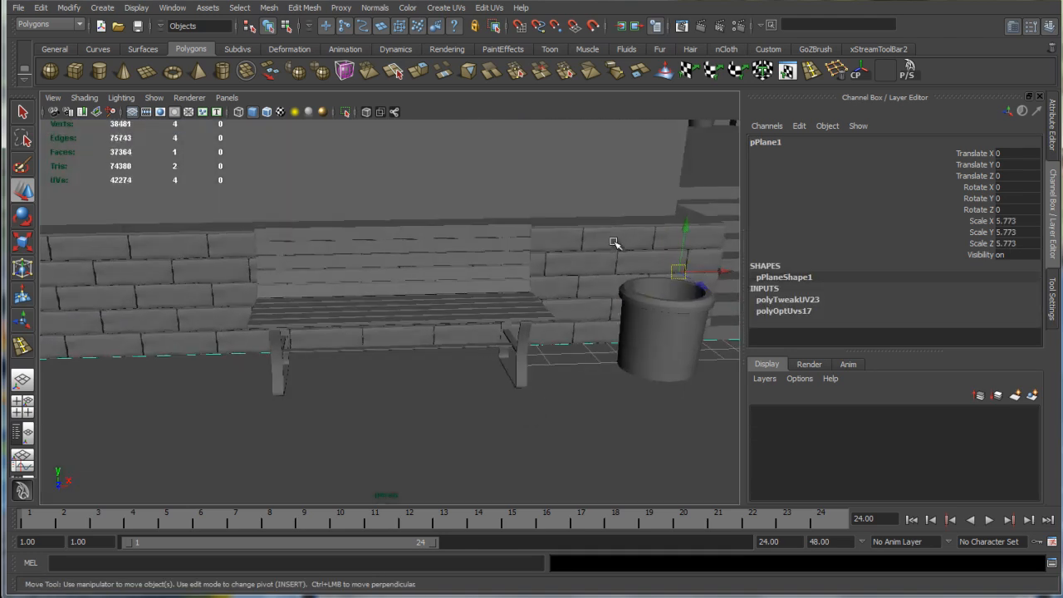
Review the wall bricks, the fence and the bench in the courtyard, and clear the selection.
{"action": "left_click", "coordinate": [617, 245]}
{"action": "scroll", "coordinate": [702, 296], "scroll_direction": "down", "scroll_amount": 3}
{"action": "middle_click_drag", "start_coordinate": [703, 297], "coordinate": [411, 328], "text": "alt"}
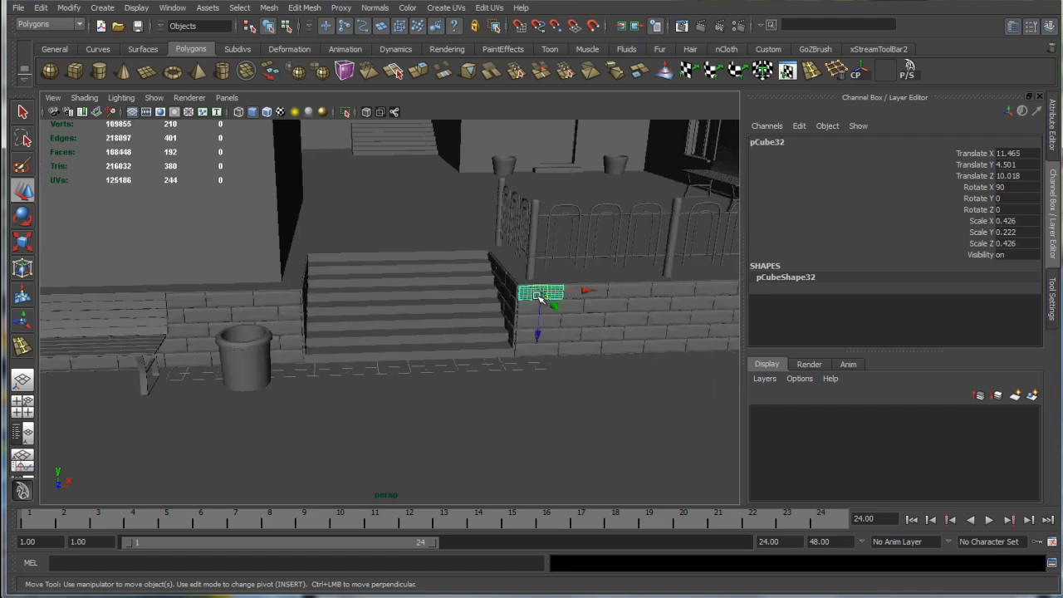
{"action": "scroll", "coordinate": [536, 297], "scroll_direction": "down", "scroll_amount": 5}
{"action": "left_click_drag", "start_coordinate": [501, 321], "coordinate": [570, 230], "text": "alt"}
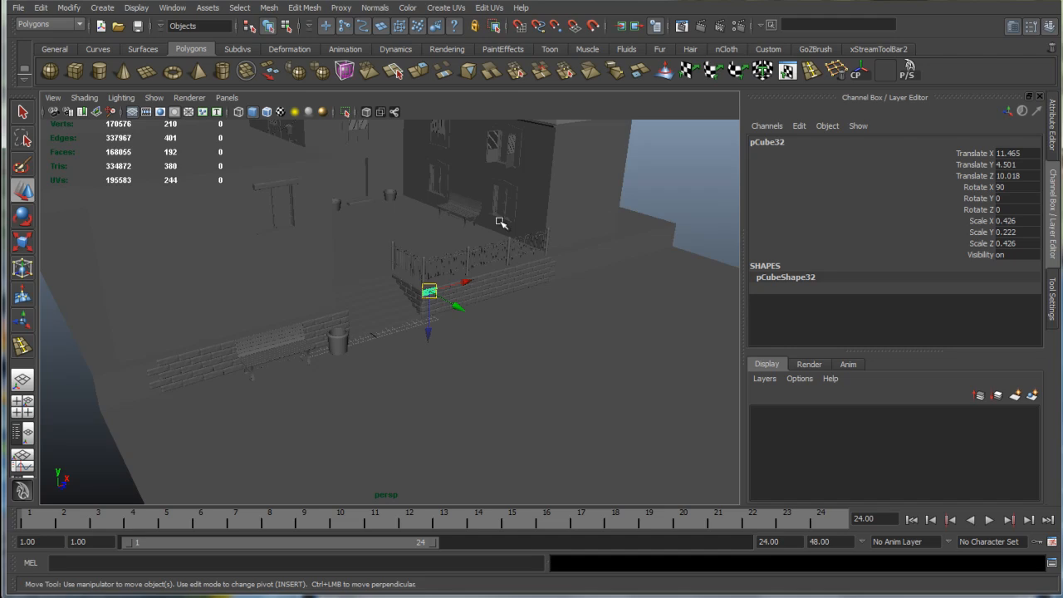
{"action": "left_click", "coordinate": [472, 214]}
{"action": "left_click", "coordinate": [685, 185]}
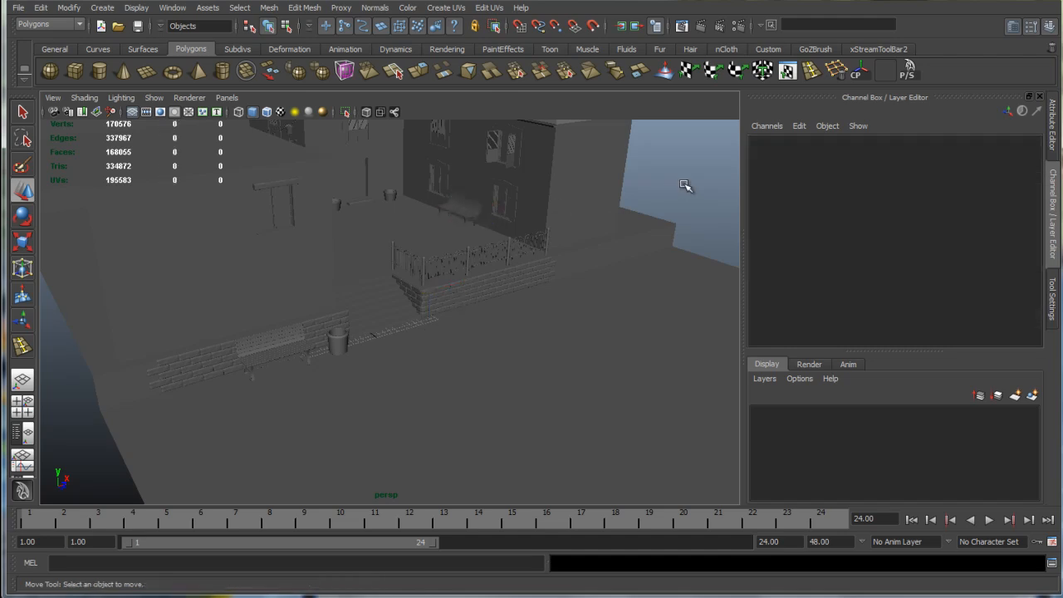
{"action": "key", "text": "q"}
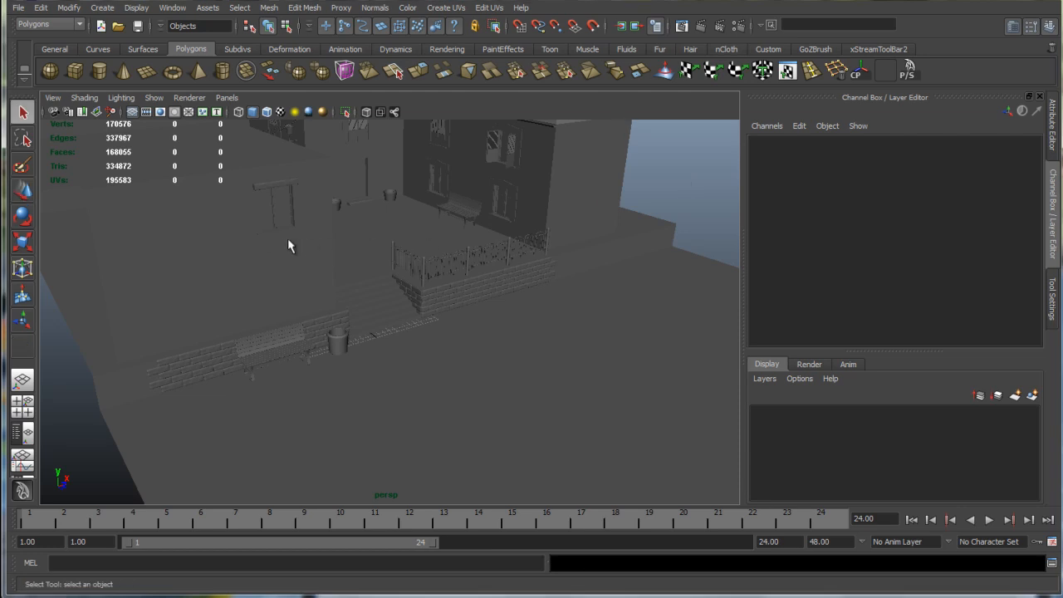
Examine the plain building above the bench wall and its window area.
{"action": "left_click_drag", "start_coordinate": [250, 237], "coordinate": [193, 267], "text": "alt"}
{"action": "left_click", "coordinate": [215, 248]}
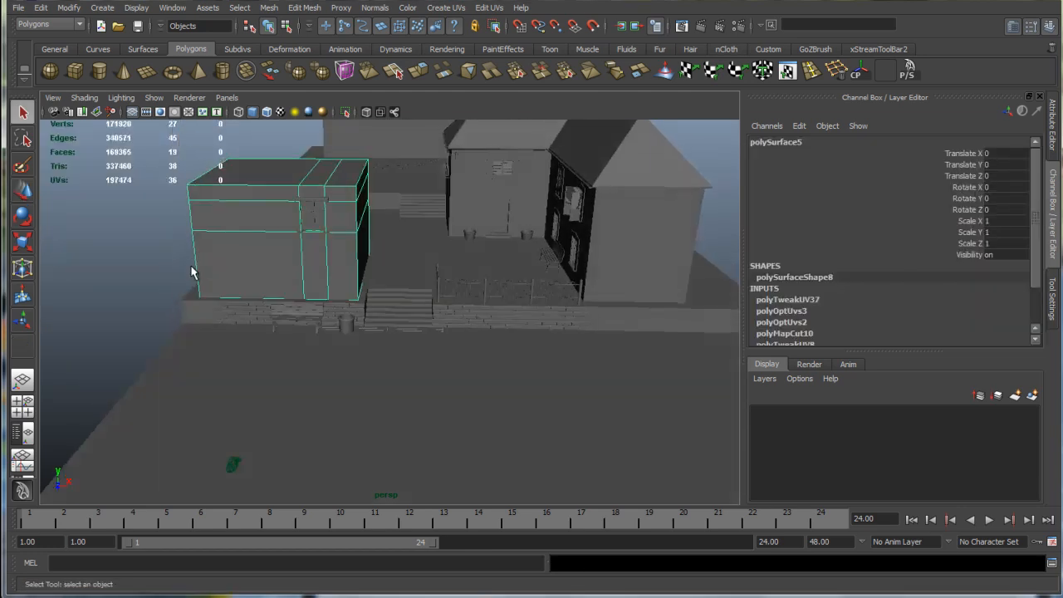
{"action": "scroll", "coordinate": [190, 265], "scroll_direction": "up", "scroll_amount": 4}
{"action": "middle_click_drag", "start_coordinate": [248, 287], "coordinate": [369, 359], "text": "alt"}
{"action": "left_click_drag", "start_coordinate": [368, 360], "coordinate": [353, 334], "text": "alt"}
{"action": "scroll", "coordinate": [358, 332], "scroll_direction": "down", "scroll_amount": 3}
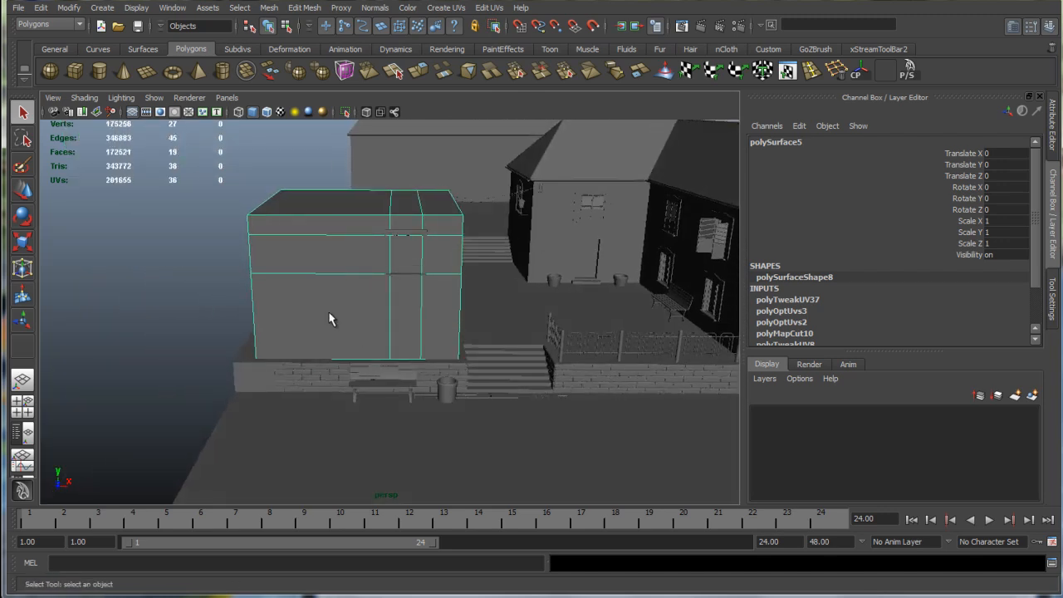
{"action": "left_click", "coordinate": [185, 264]}
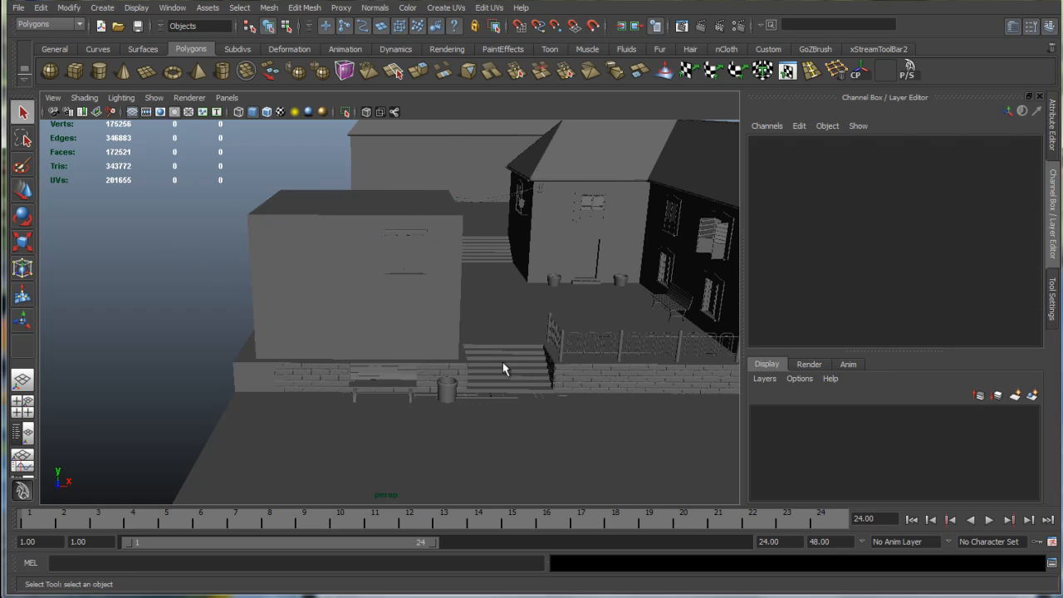
{"action": "left_click_drag", "start_coordinate": [520, 372], "coordinate": [408, 335], "text": "alt"}
{"action": "left_click", "coordinate": [401, 328]}
{"action": "scroll", "coordinate": [391, 208], "scroll_direction": "up", "scroll_amount": 5}
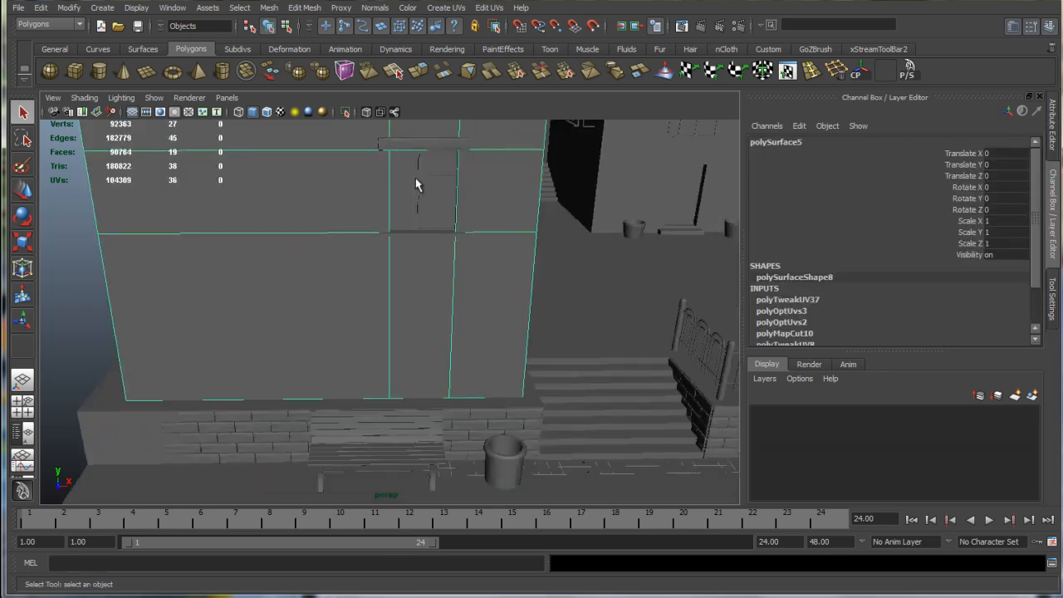
Inspect the window, bench slats and wall bricks around the plain building by selecting individual pieces.
{"action": "left_click", "coordinate": [417, 185]}
{"action": "left_click", "coordinate": [495, 459]}
{"action": "left_click", "coordinate": [434, 459]}
{"action": "left_click_drag", "start_coordinate": [519, 462], "coordinate": [536, 446], "text": "alt"}
{"action": "left_click", "coordinate": [568, 431]}
{"action": "left_click", "coordinate": [388, 434]}
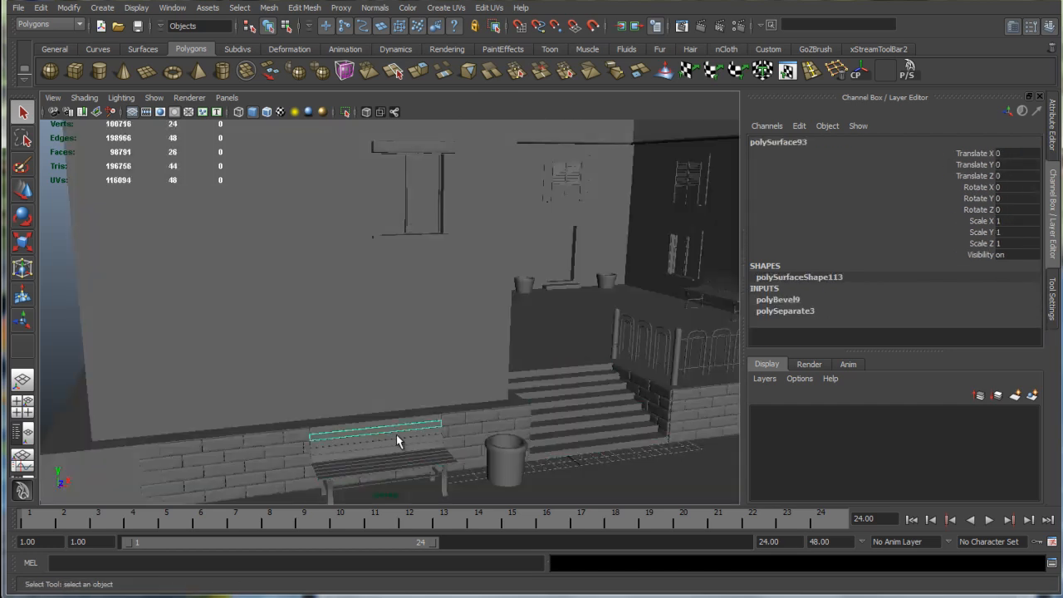
{"action": "left_click_drag", "start_coordinate": [389, 433], "coordinate": [467, 422], "text": "alt"}
{"action": "left_click", "coordinate": [453, 406]}
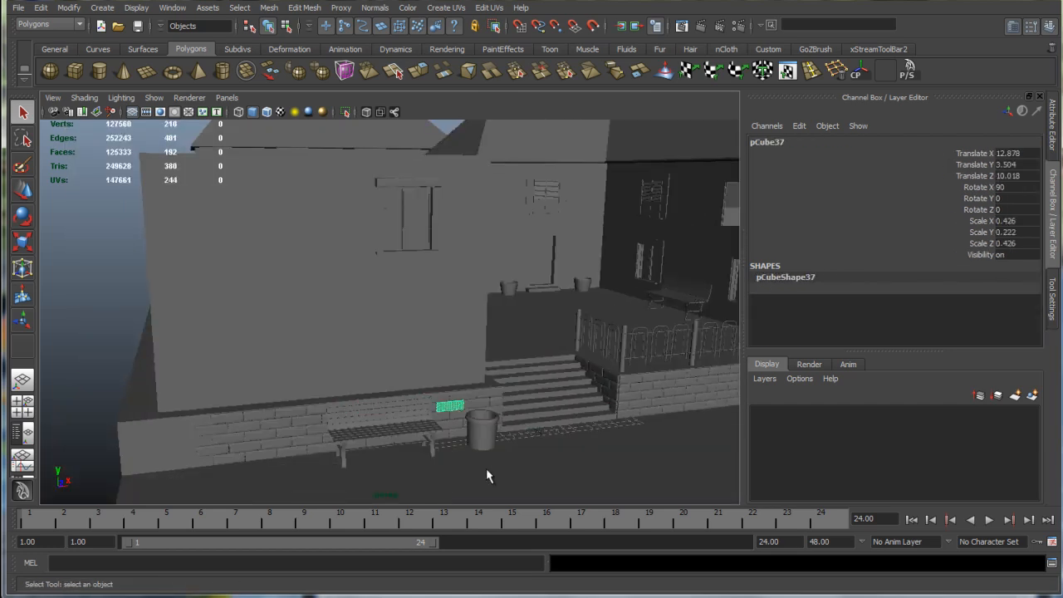
Select the plain foreground building above the bench wall and open its UV layout in the UV Texture Editor.
{"action": "left_click", "coordinate": [541, 468]}
{"action": "scroll", "coordinate": [510, 353], "scroll_direction": "down", "scroll_amount": 4}
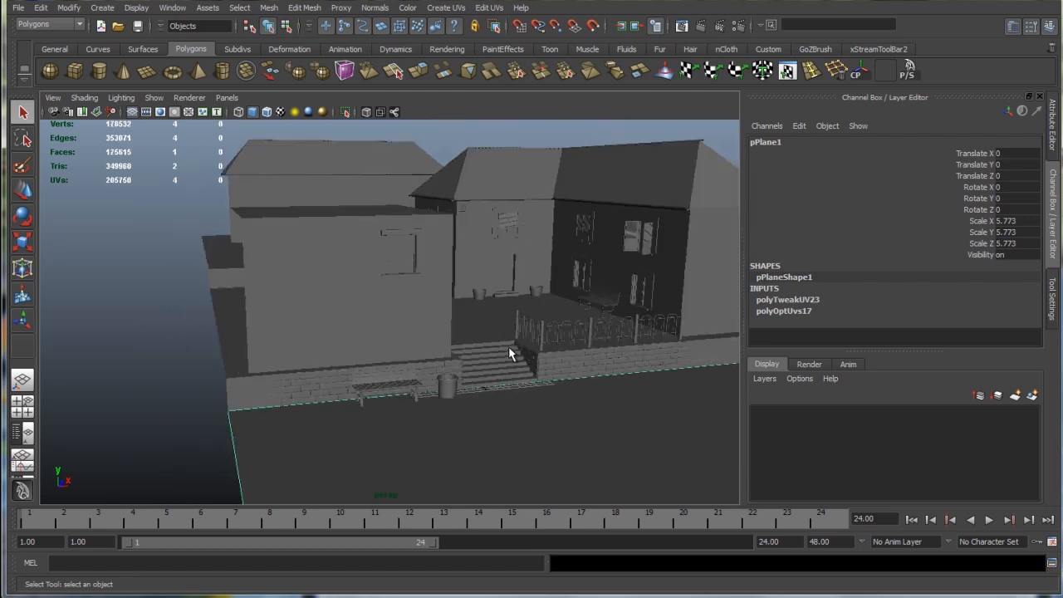
{"action": "left_click", "coordinate": [150, 351]}
{"action": "left_click_drag", "start_coordinate": [149, 351], "coordinate": [133, 348], "text": "alt"}
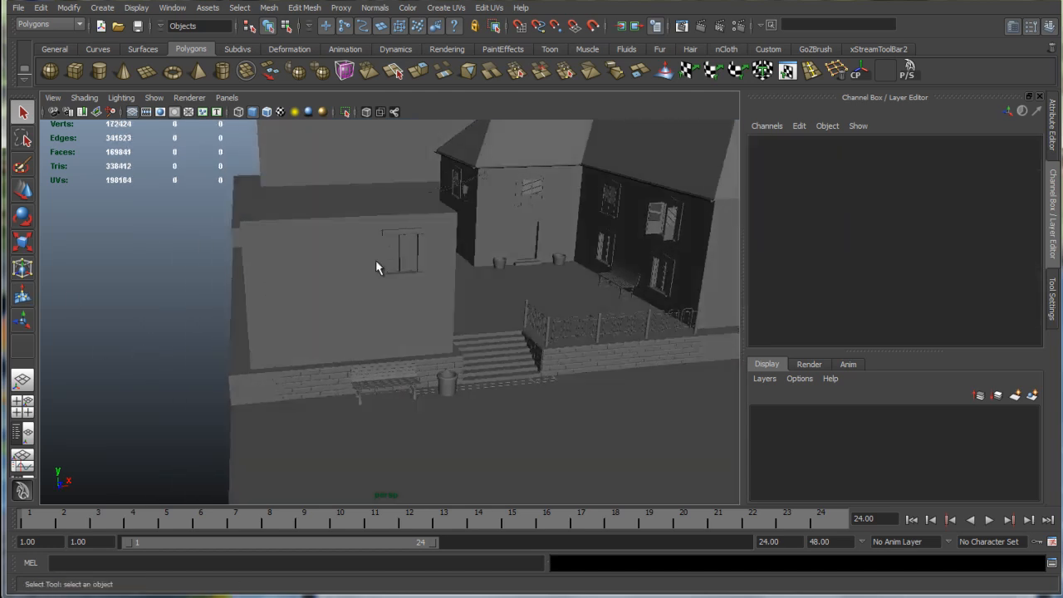
{"action": "left_click", "coordinate": [338, 268]}
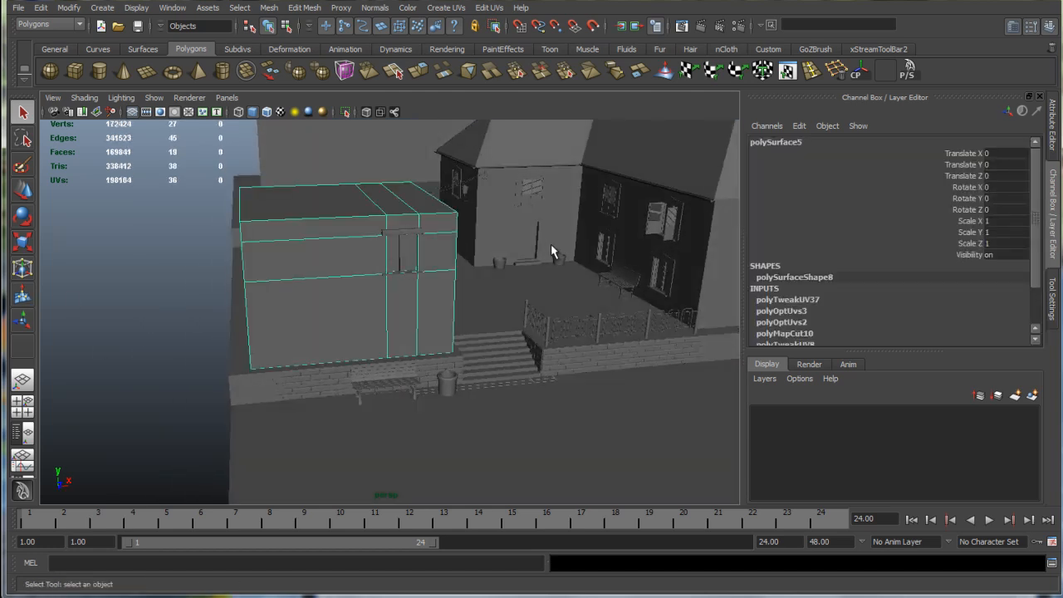
{"action": "left_click", "coordinate": [482, 7]}
{"action": "left_click", "coordinate": [523, 304]}
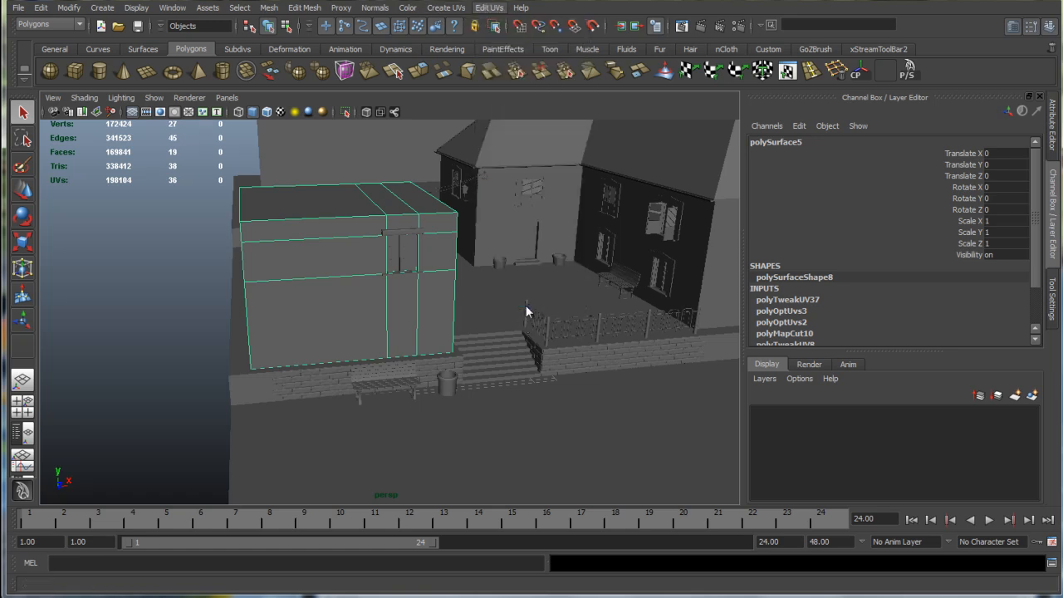
{"action": "left_click_drag", "start_coordinate": [793, 104], "coordinate": [589, 69]}
{"action": "scroll", "coordinate": [675, 260], "scroll_direction": "up", "scroll_amount": 2}
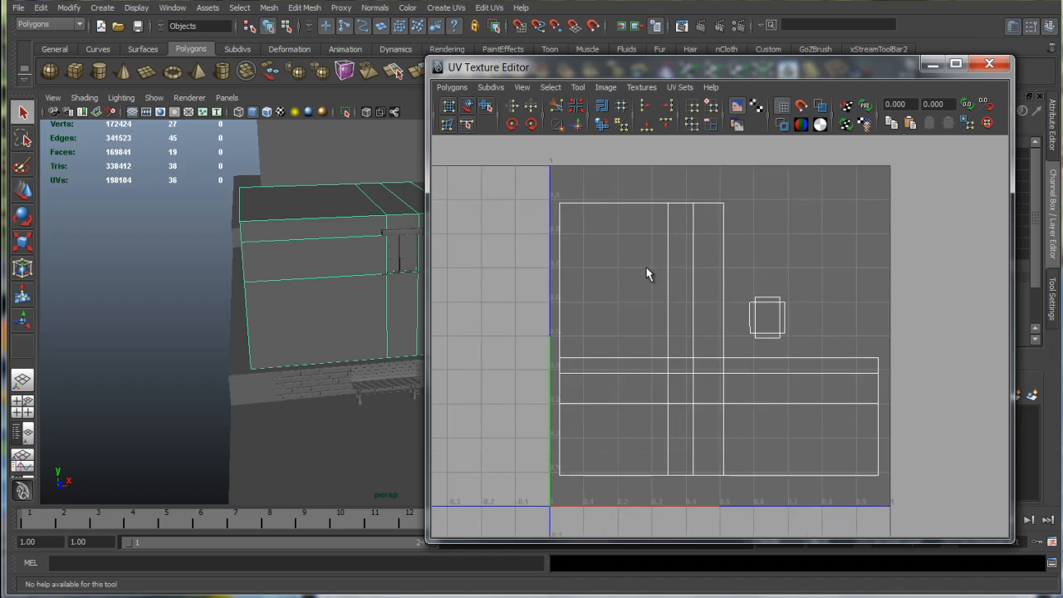
{"action": "left_click", "coordinate": [452, 87]}
{"action": "left_click", "coordinate": [483, 514]}
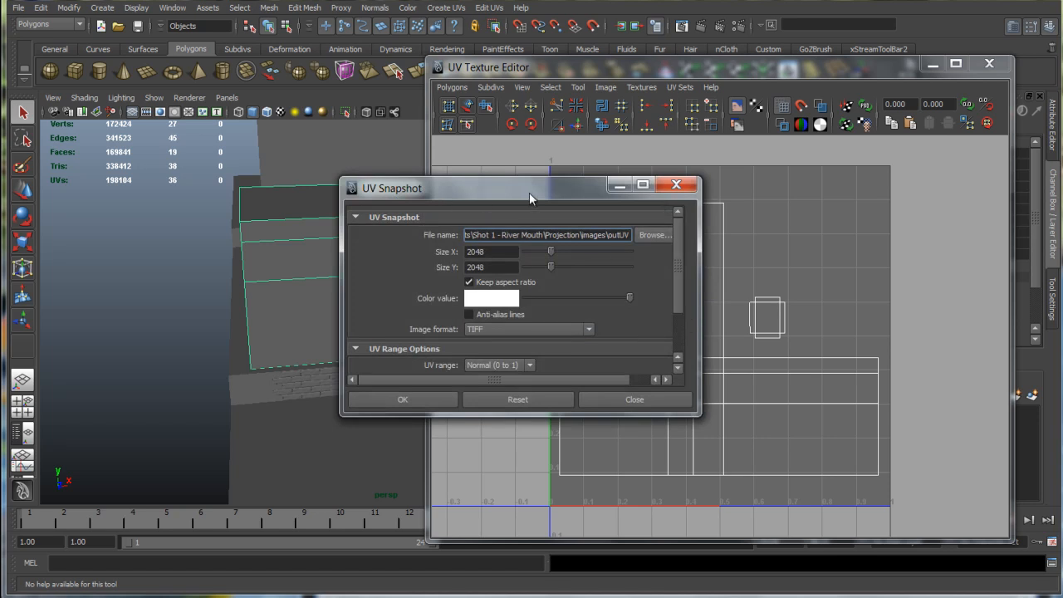
{"action": "left_click", "coordinate": [676, 184]}
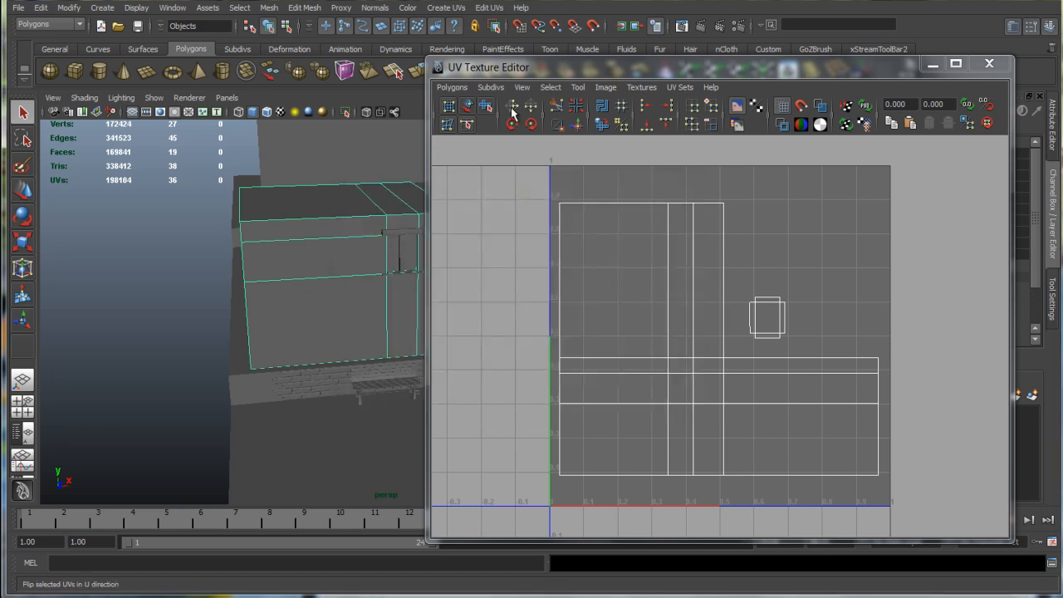
Start a UV snapshot of the building's layout and set its size to 3072 by 3072.
{"action": "left_click_drag", "start_coordinate": [519, 71], "coordinate": [509, 93]}
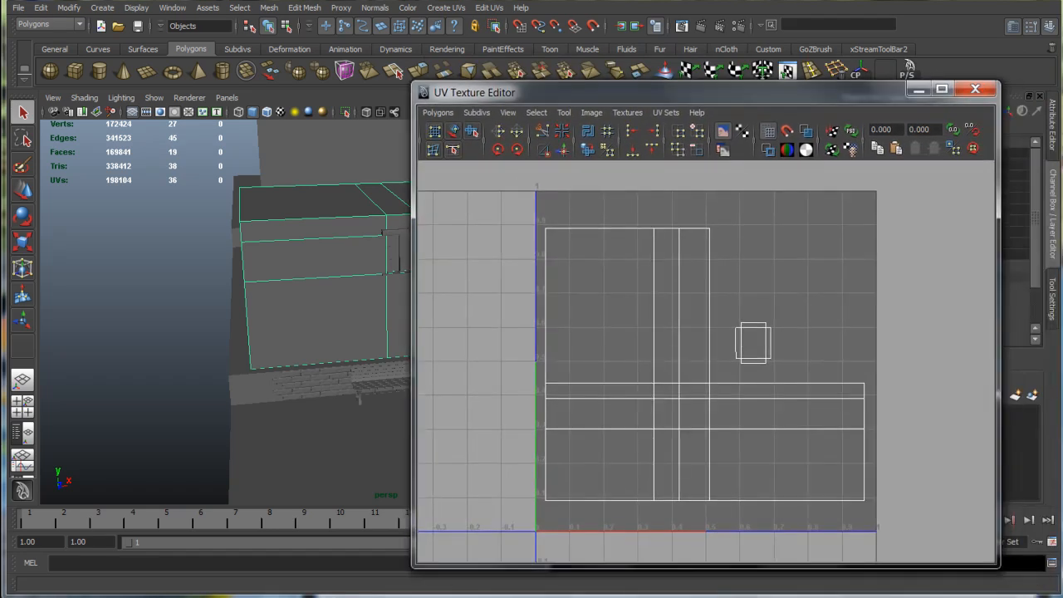
{"action": "left_click", "coordinate": [439, 112]}
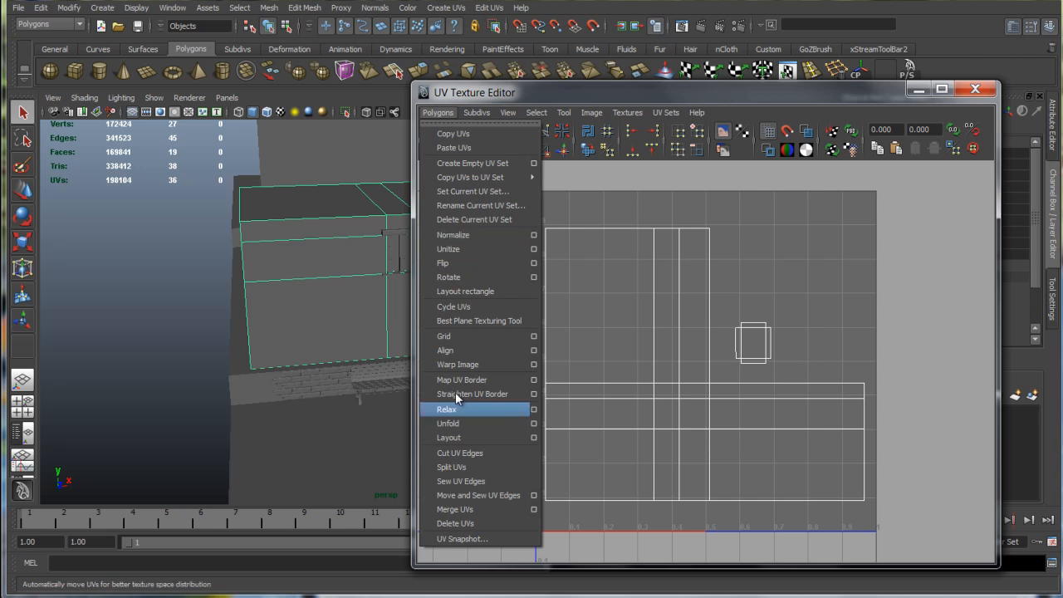
{"action": "left_click", "coordinate": [477, 539]}
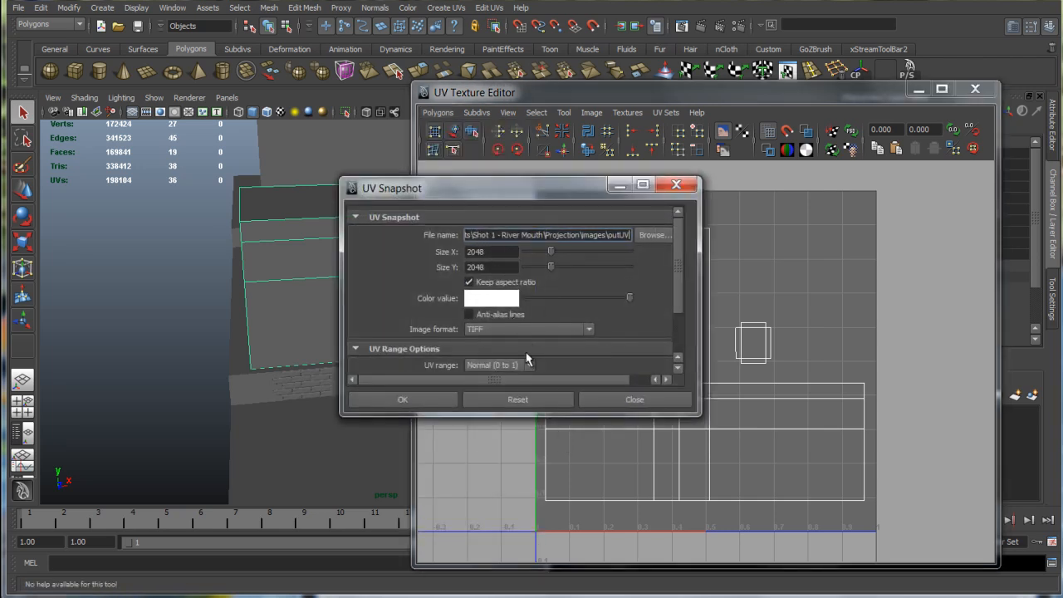
{"action": "double_click", "coordinate": [492, 252]}
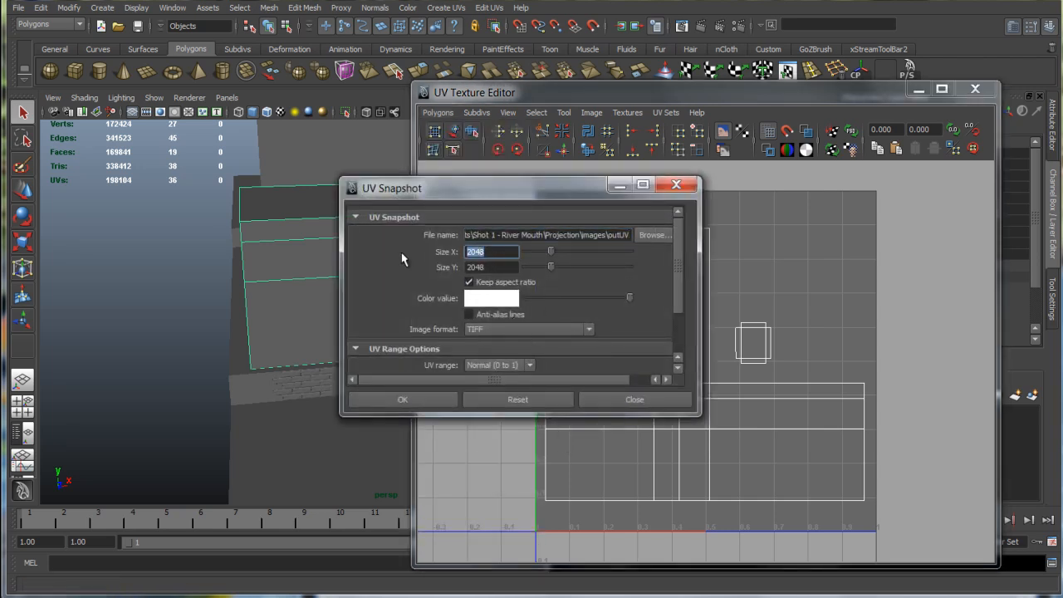
{"action": "key", "text": "Tab"}
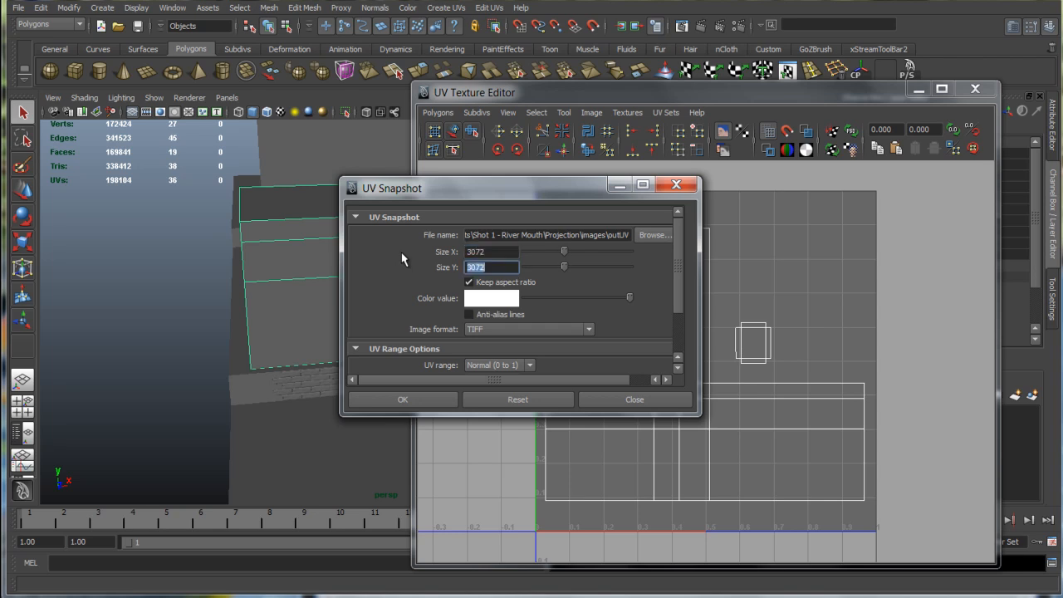
Set the snapshot's output file to left_FG_house_wireframe in the Desktop folder.
{"action": "left_click", "coordinate": [652, 235]}
{"action": "left_click", "coordinate": [339, 212]}
{"action": "left_click", "coordinate": [765, 482]}
{"action": "type", "text": "left_FG_house_wireframe"}
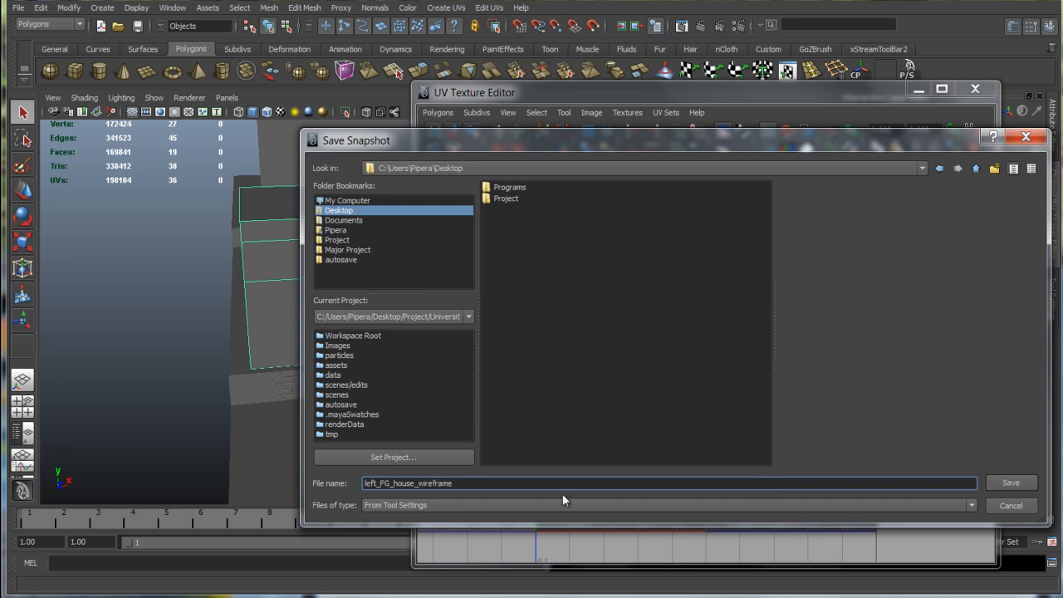
{"action": "left_click", "coordinate": [444, 502]}
{"action": "left_click", "coordinate": [440, 504]}
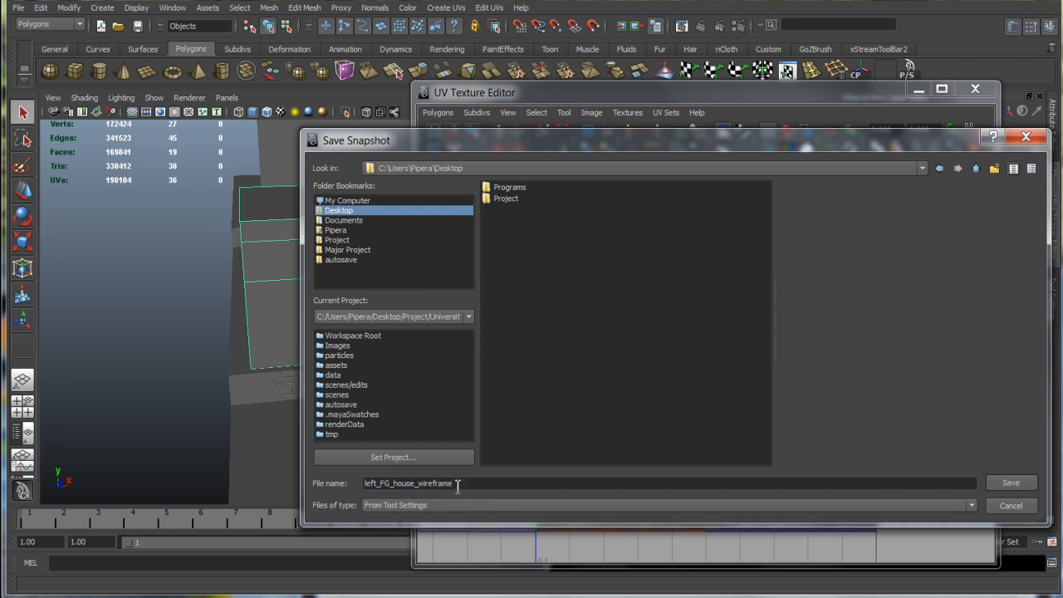
{"action": "left_click", "coordinate": [1009, 482]}
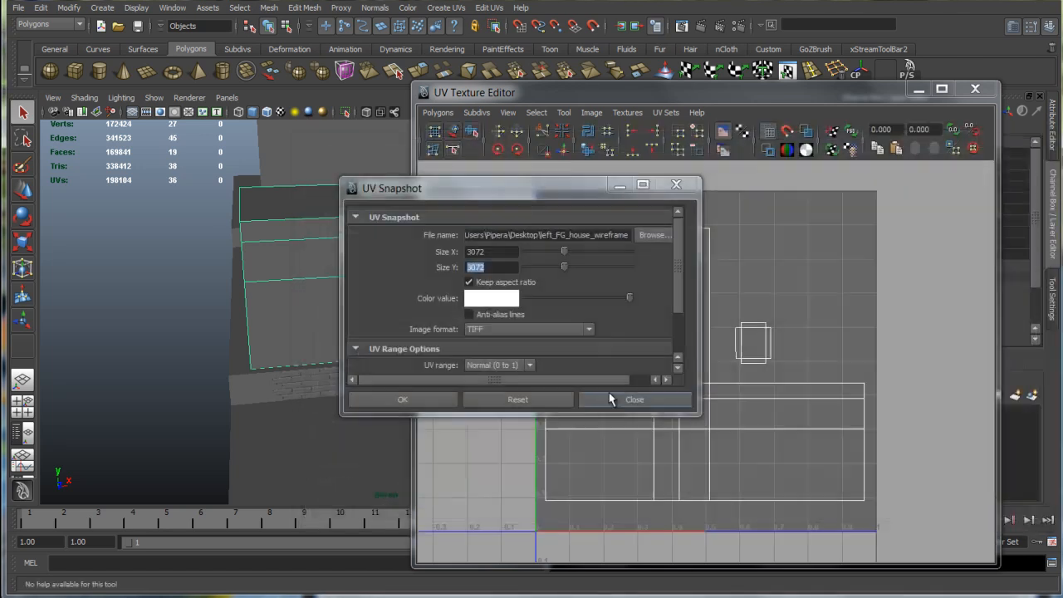
Keep TIFF as the image format and export the UV snapshot.
{"action": "left_click", "coordinate": [501, 329]}
{"action": "left_click", "coordinate": [612, 330]}
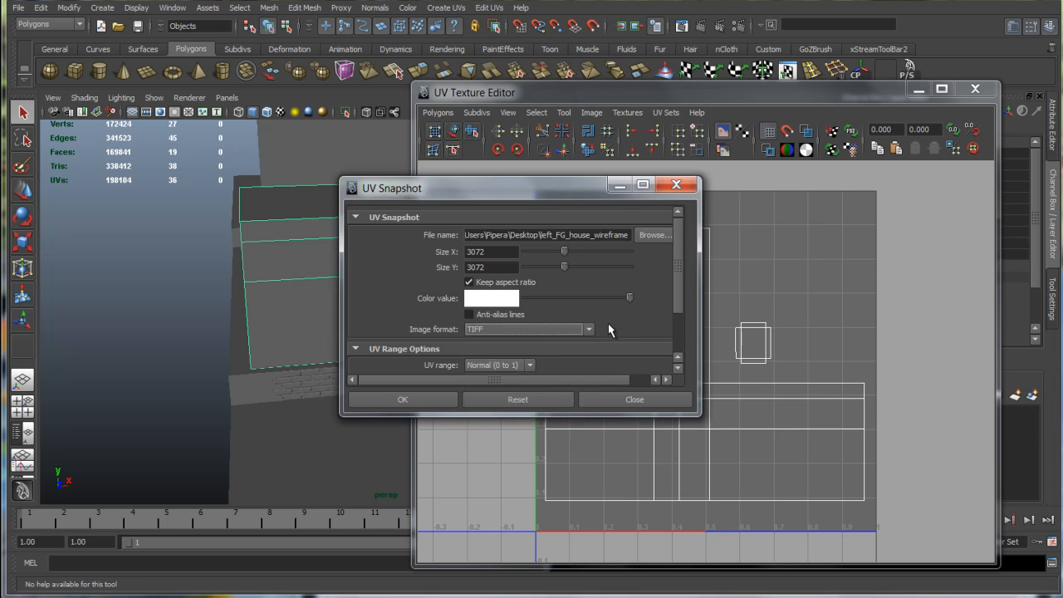
{"action": "mouse_move", "coordinate": [674, 293]}
{"action": "left_mouse_down"}
{"action": "mouse_move", "coordinate": [672, 349]}
{"action": "mouse_move", "coordinate": [673, 275]}
{"action": "left_mouse_up"}
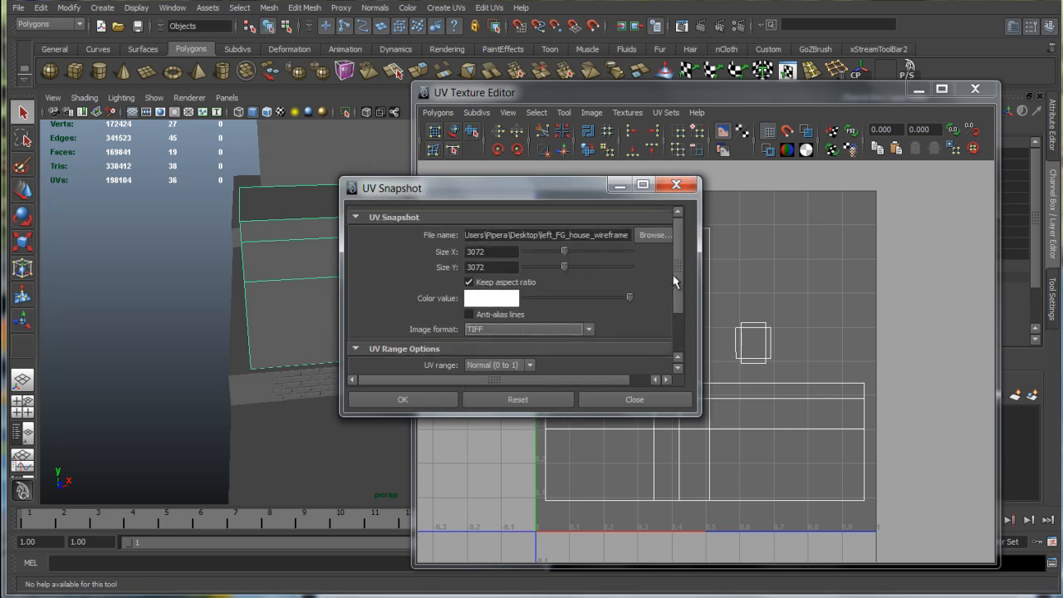
{"action": "left_click", "coordinate": [390, 400]}
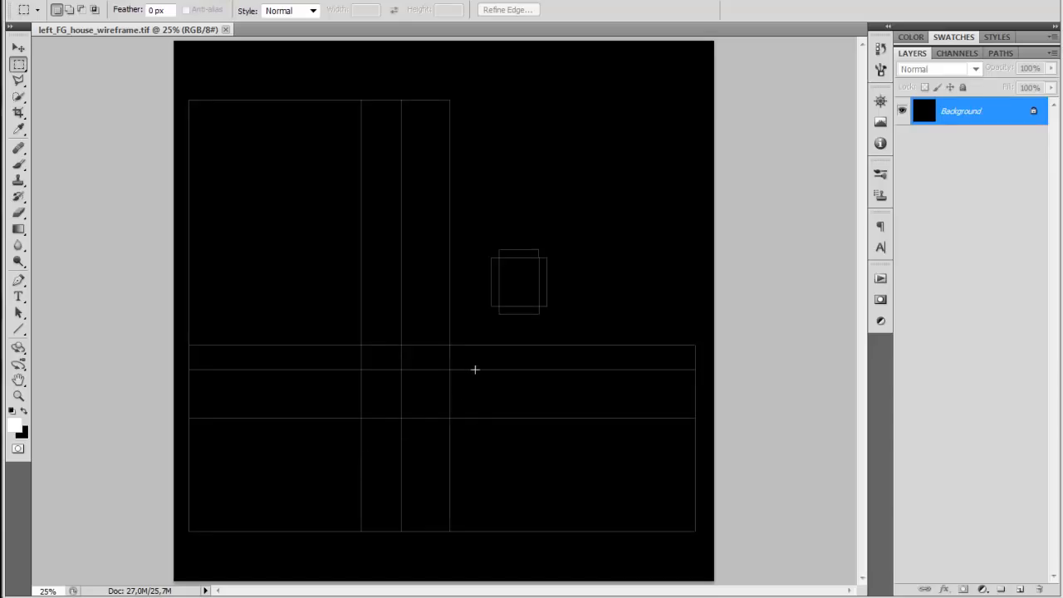
Switch to left_FG_house_wireframe.tif in Photoshop and convert its locked background into a regular layer named Layer 0.
{"action": "key", "text": "v"}
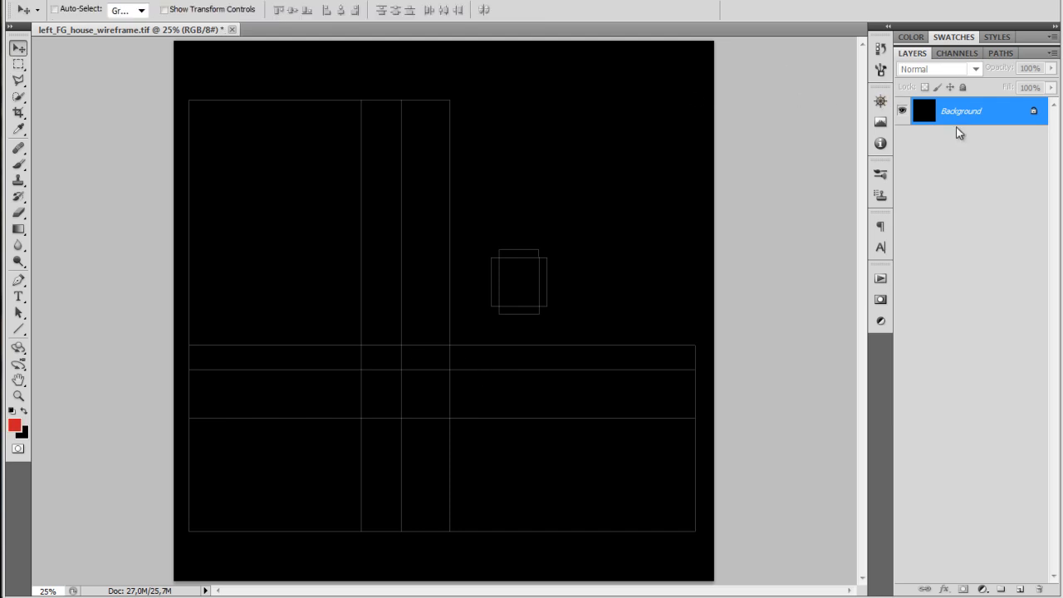
{"action": "double_click", "coordinate": [941, 109]}
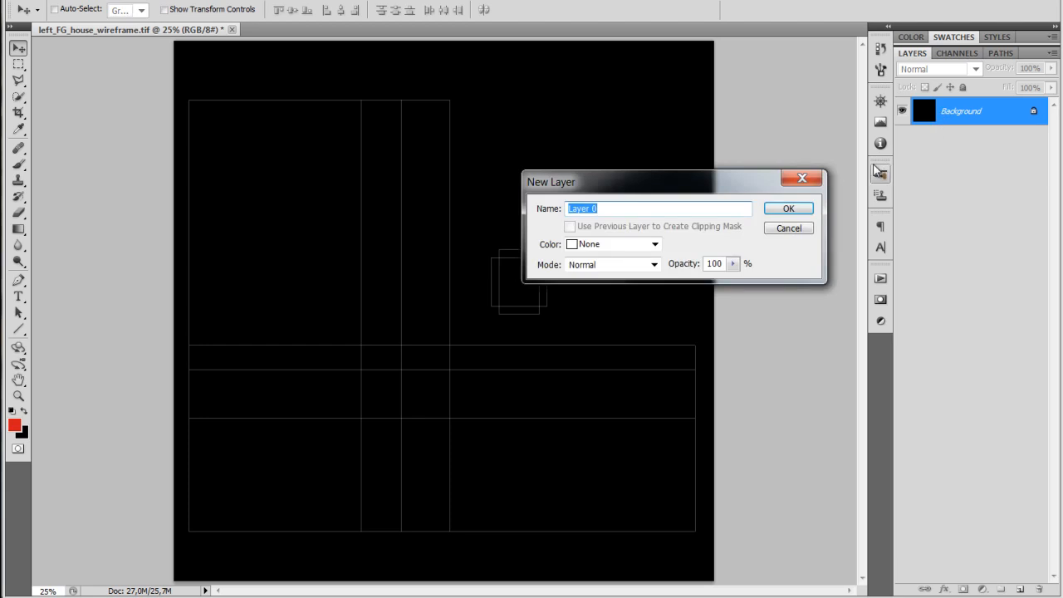
{"action": "key", "text": "Return"}
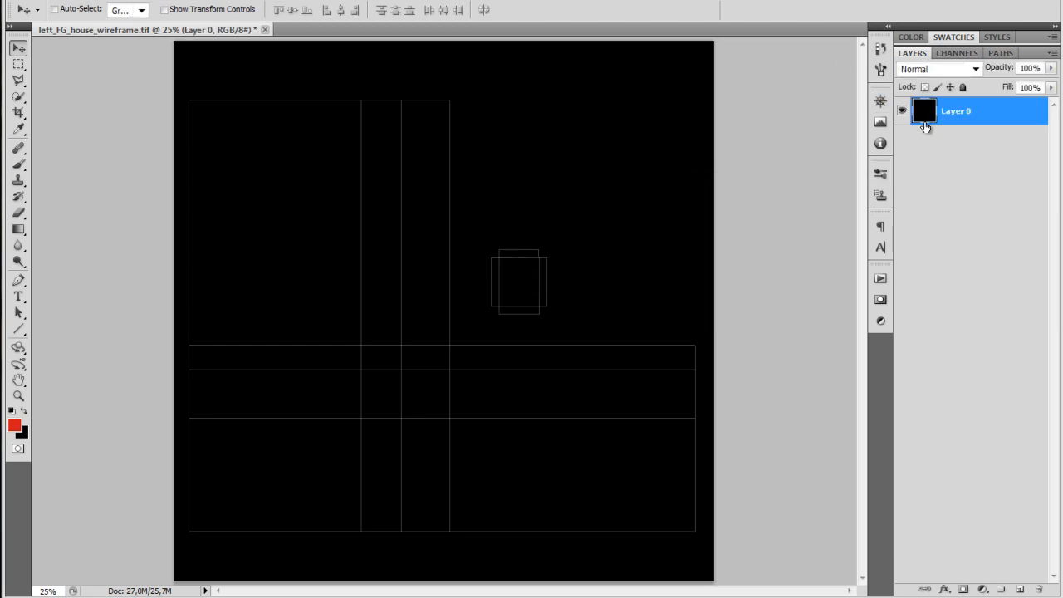
Duplicate the layer, place the copy underneath the original and rename the upper layer as wireframe.
{"action": "key", "text": "ctrl+j"}
{"action": "left_click_drag", "start_coordinate": [934, 114], "coordinate": [952, 156]}
{"action": "left_click", "coordinate": [955, 114]}
{"action": "double_click", "coordinate": [955, 113]}
{"action": "type", "text": "wireframe"}
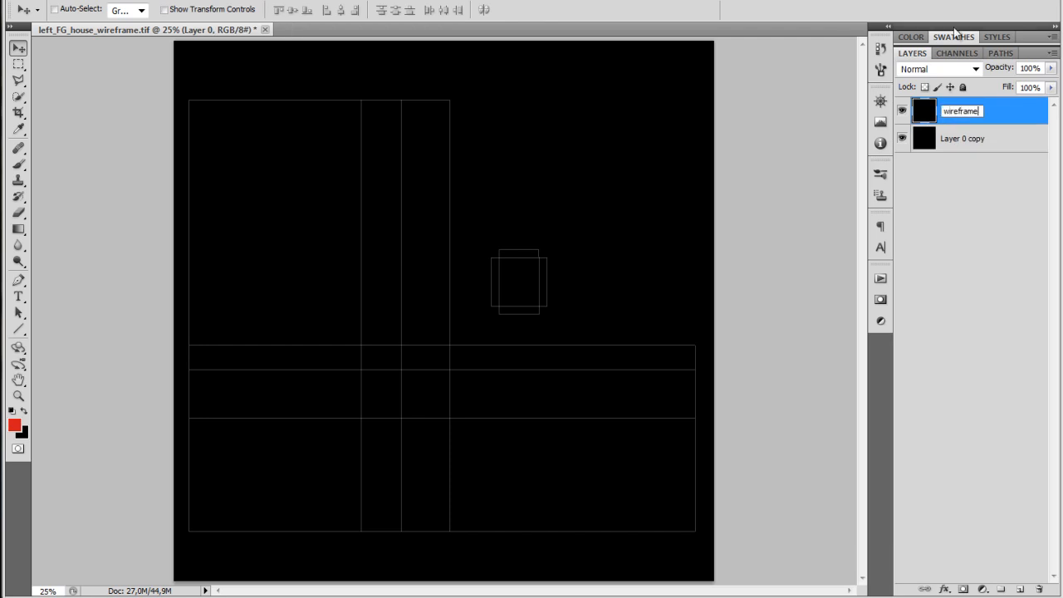
{"action": "key", "text": "Return"}
Rename the lower layer copy as base.
{"action": "left_click", "coordinate": [968, 140]}
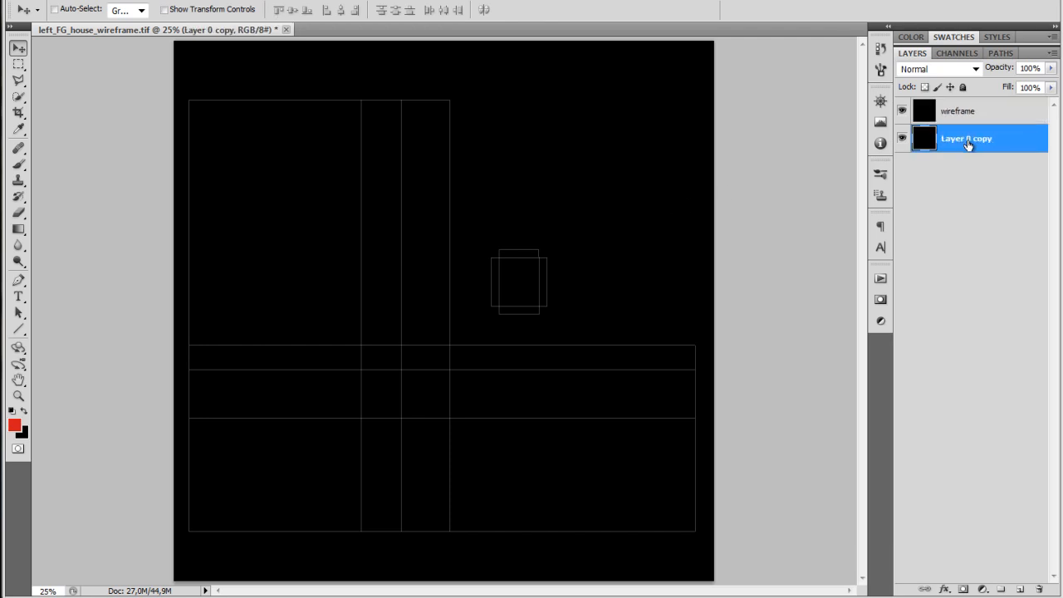
{"action": "double_click", "coordinate": [968, 140]}
{"action": "type", "text": "base"}
{"action": "key", "text": "Return"}
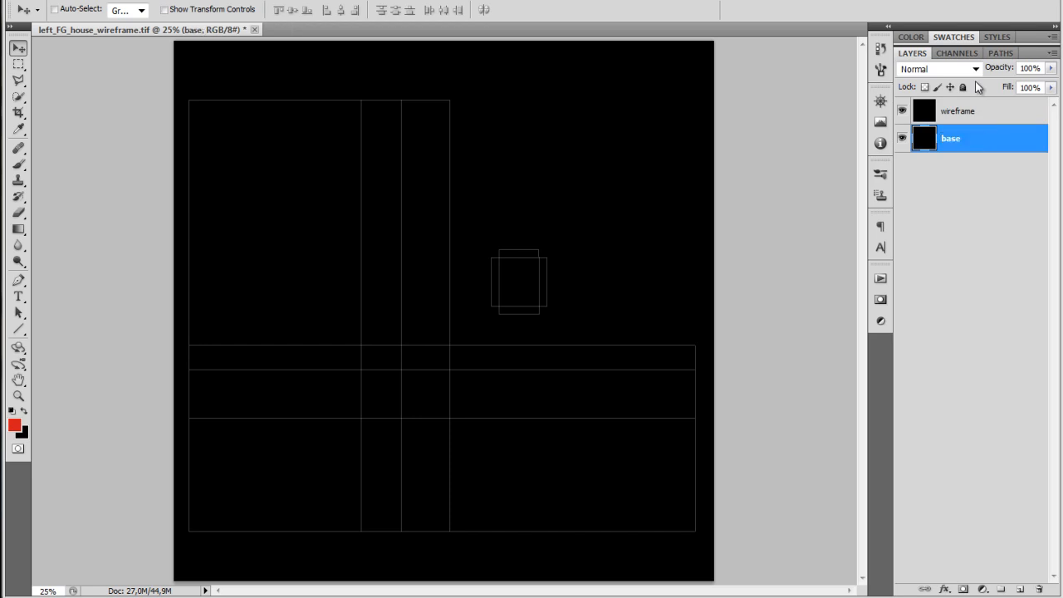
Set the wireframe layer's blend mode to Screen.
{"action": "left_click", "coordinate": [961, 111]}
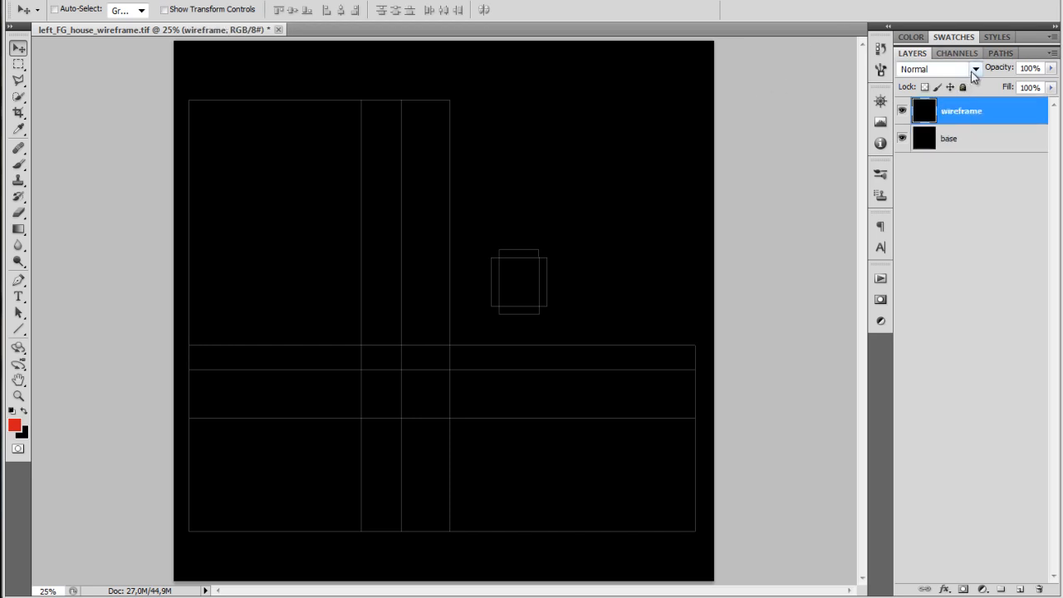
{"action": "left_click", "coordinate": [973, 69]}
{"action": "left_click", "coordinate": [937, 226]}
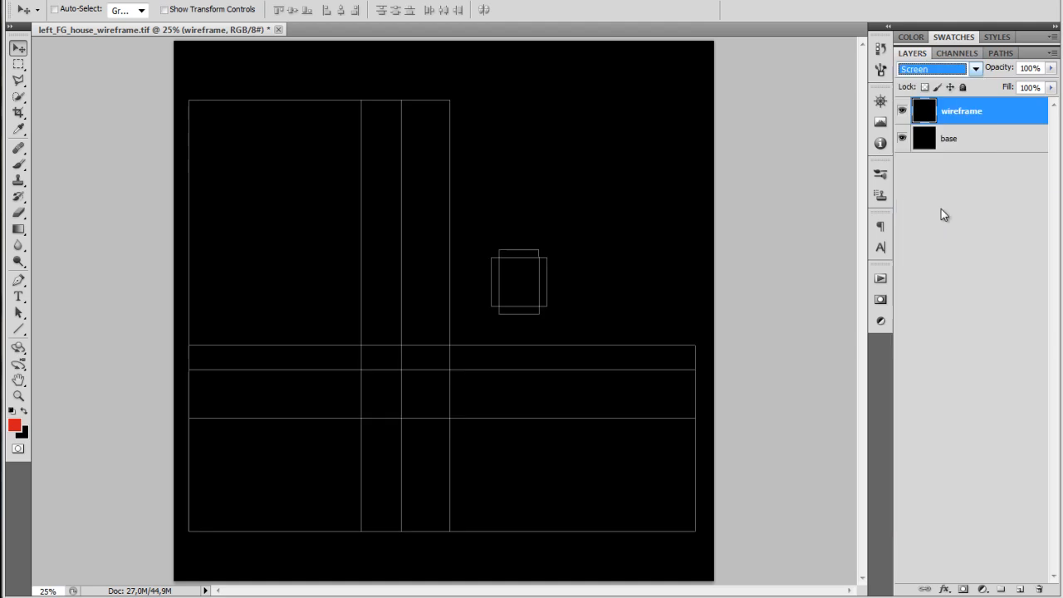
Try painting a large red area on the base layer, check the wireframe lines over it and undo the painting.
{"action": "left_click", "coordinate": [945, 147]}
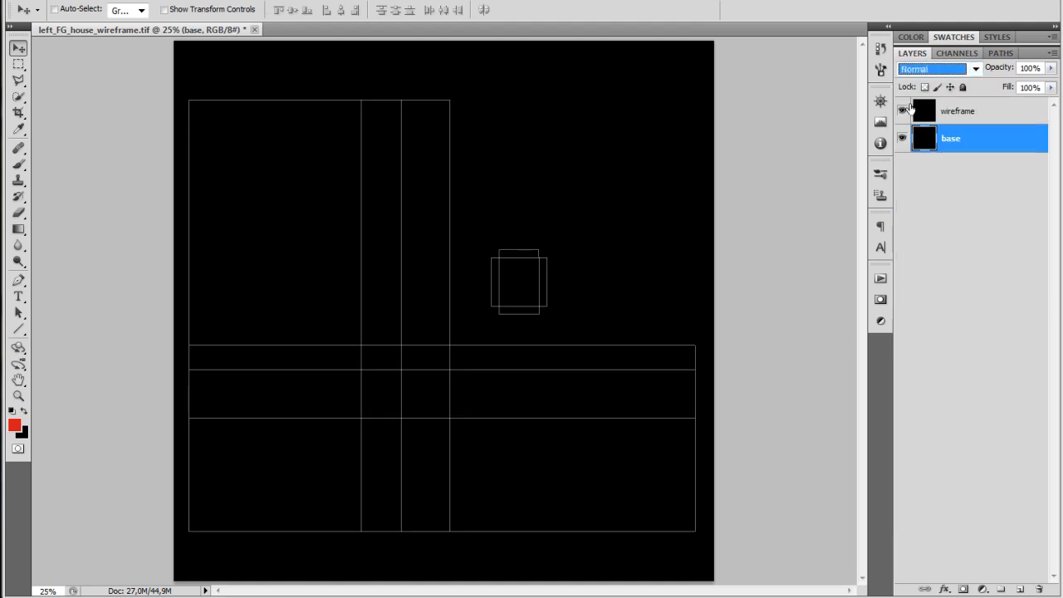
{"action": "key", "text": "space"}
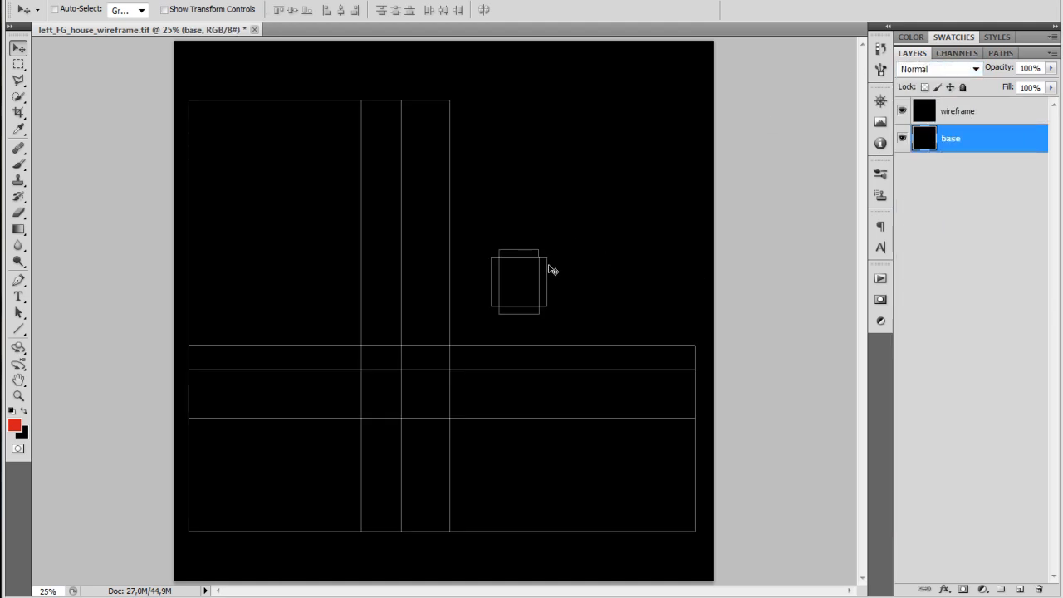
{"action": "key", "text": "b"}
{"action": "mouse_move", "coordinate": [539, 261]}
{"action": "left_mouse_down"}
{"action": "mouse_move", "coordinate": [520, 254]}
{"action": "mouse_move", "coordinate": [539, 349]}
{"action": "mouse_move", "coordinate": [503, 244]}
{"action": "mouse_move", "coordinate": [413, 218]}
{"action": "mouse_move", "coordinate": [422, 230]}
{"action": "mouse_move", "coordinate": [373, 244]}
{"action": "mouse_move", "coordinate": [409, 280]}
{"action": "left_mouse_up"}
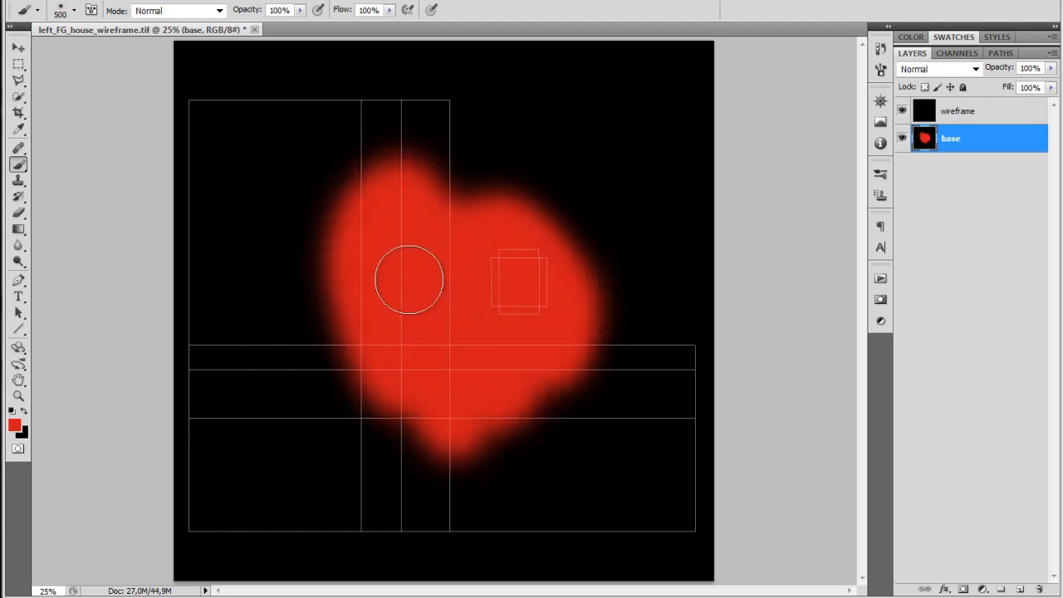
{"action": "key", "text": "ctrl+plus"}
{"action": "key", "text": "ctrl+plus"}
{"action": "key", "text": "ctrl+plus"}
{"action": "key", "text": "ctrl+plus"}
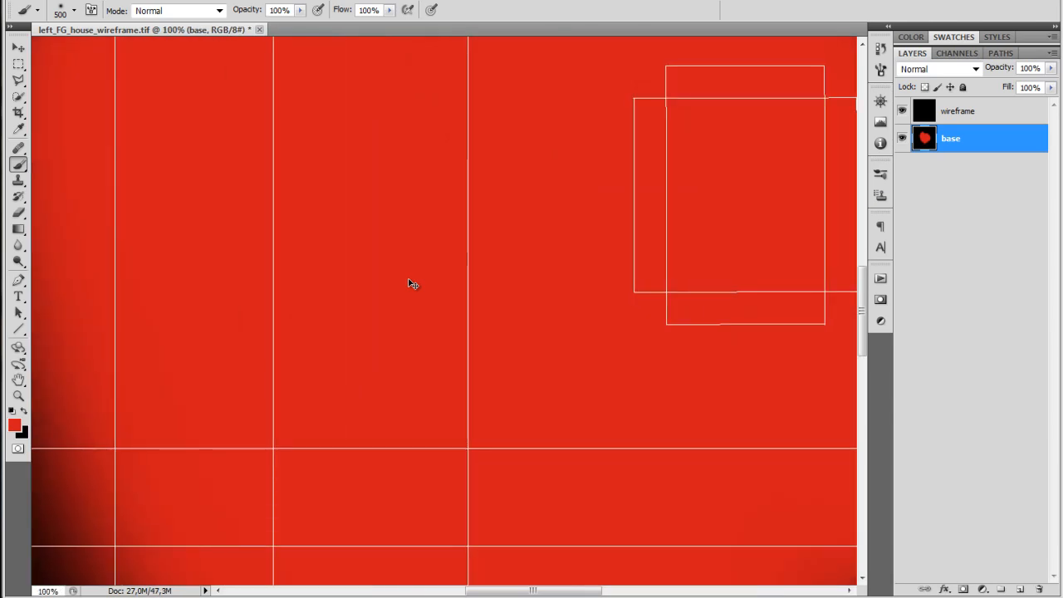
{"action": "key", "text": "ctrl+minus"}
{"action": "key", "text": "ctrl+0"}
{"action": "key", "text": "ctrl+alt+z"}
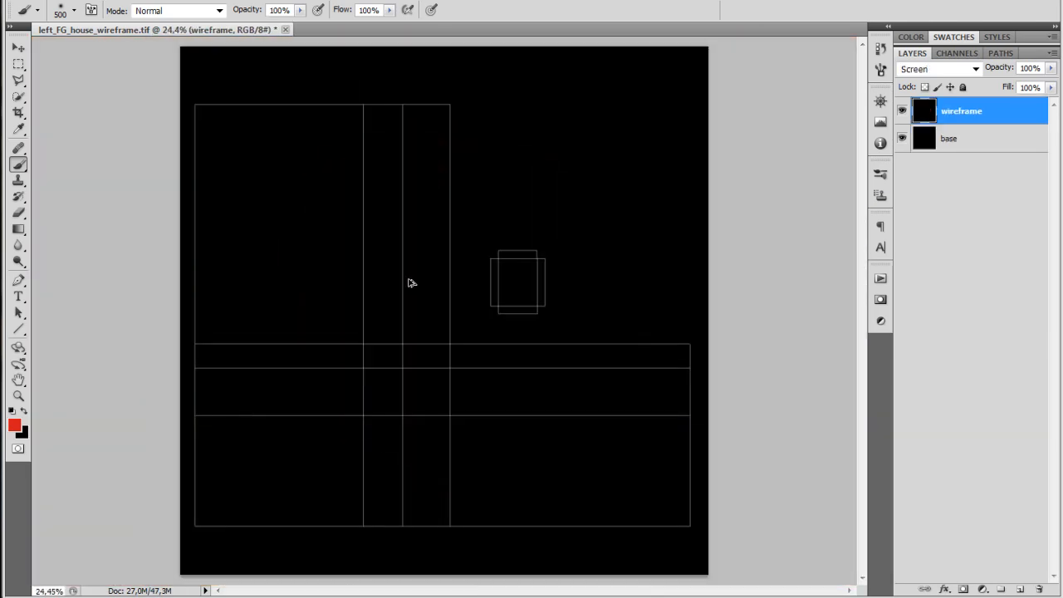
Look through the open brick, concrete stucco and leaking-decal images as texture sources for the house.
{"action": "key", "text": "v"}
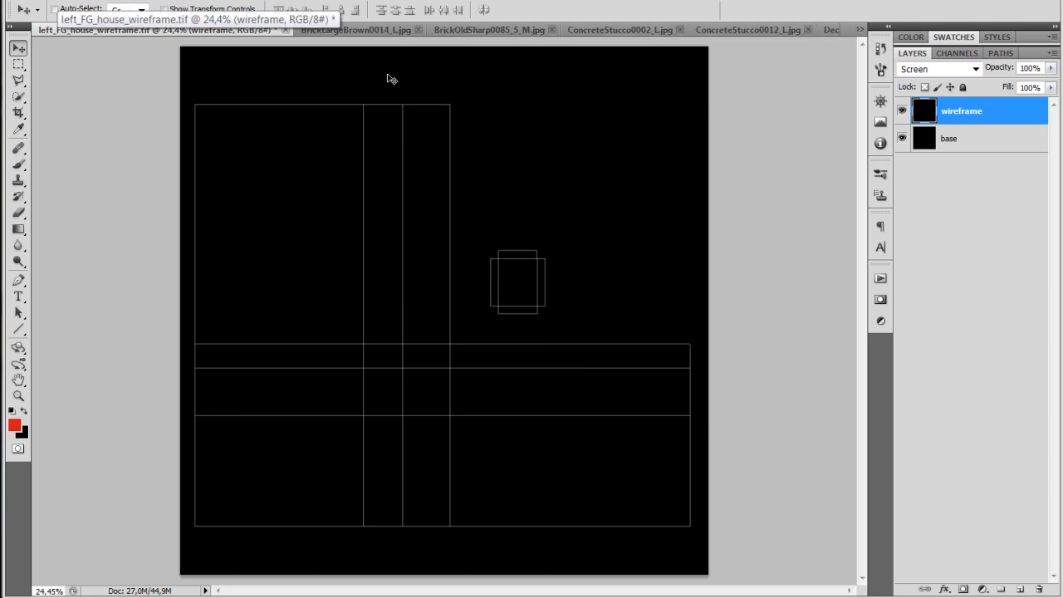
{"action": "left_click", "coordinate": [380, 32]}
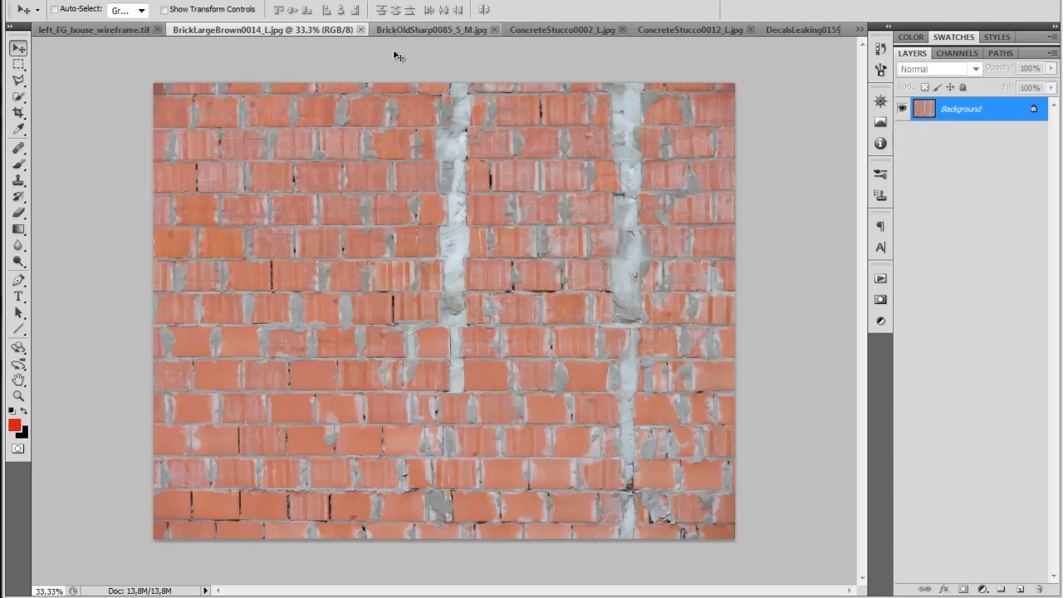
{"action": "left_click", "coordinate": [402, 30]}
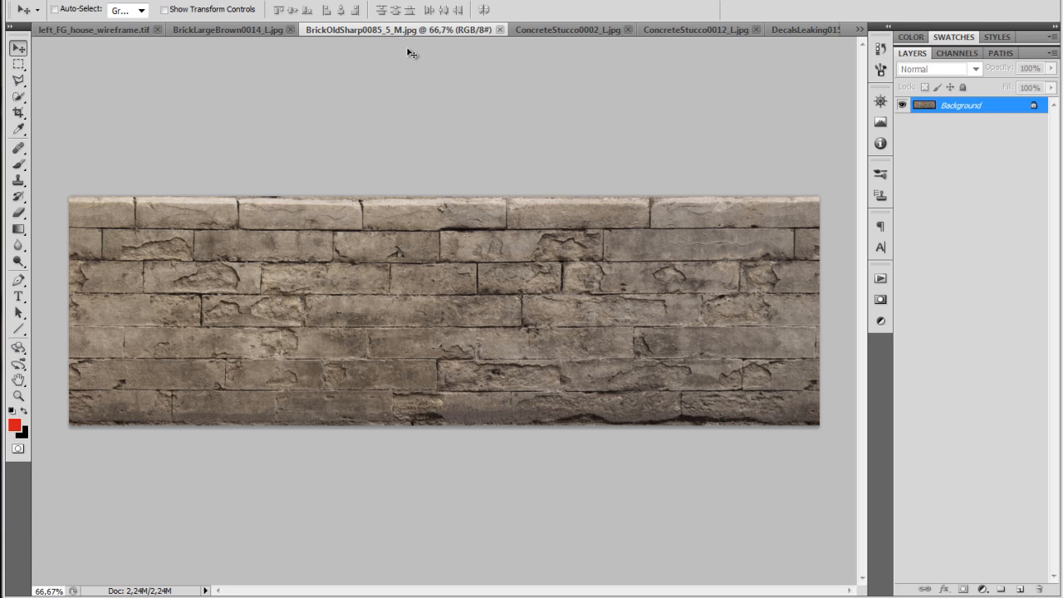
{"action": "left_click", "coordinate": [577, 32]}
{"action": "left_click", "coordinate": [697, 35]}
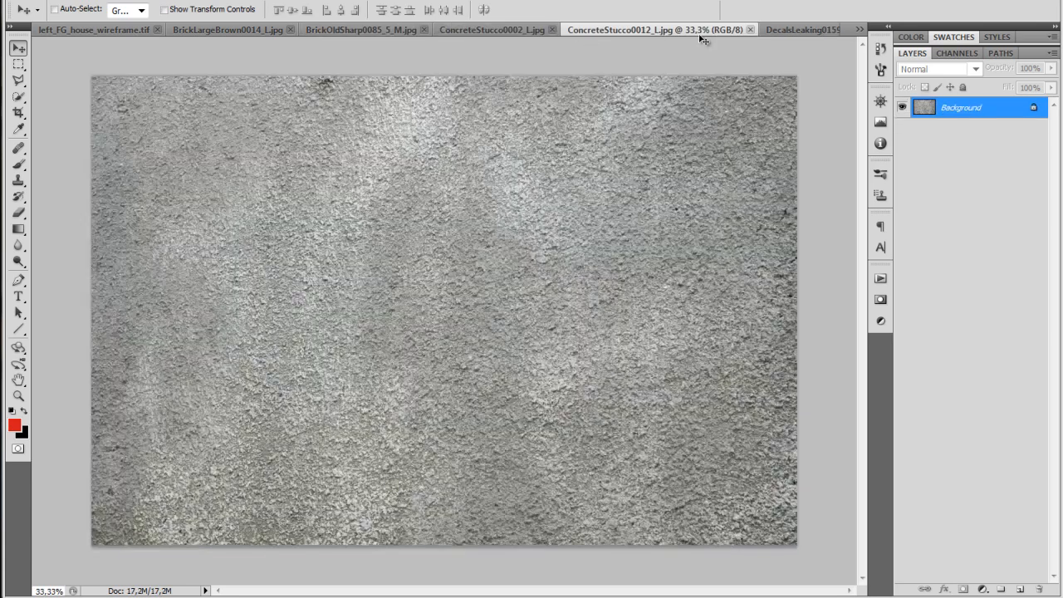
{"action": "left_click", "coordinate": [791, 29]}
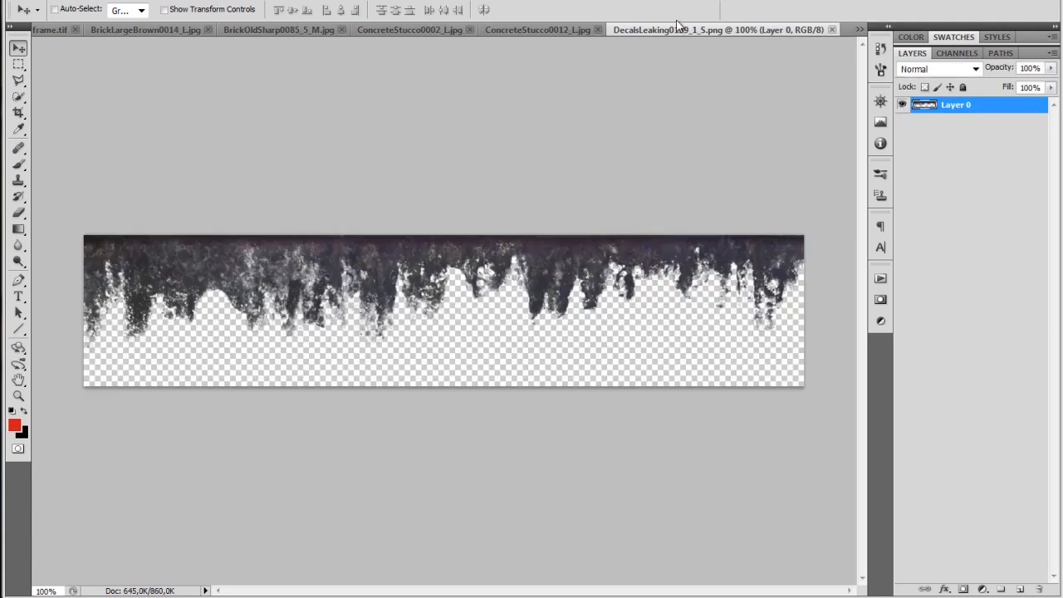
Copy the whole ConcreteStucco0012_L image into left_FG_house_wireframe.tif as a new layer and place it between the wireframe and base layers.
{"action": "left_click", "coordinate": [557, 28]}
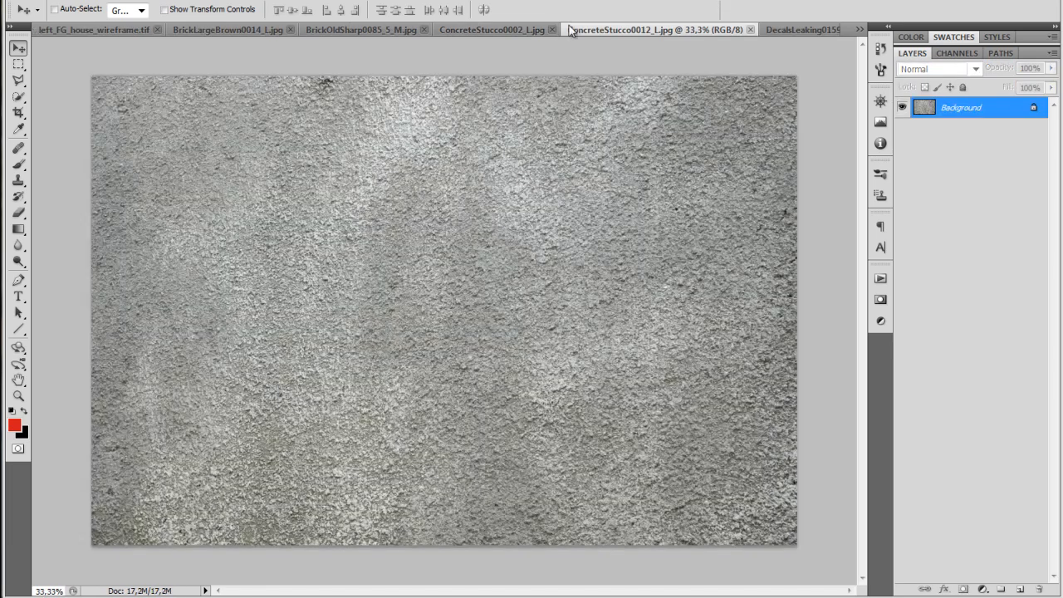
{"action": "key", "text": "ctrl+a"}
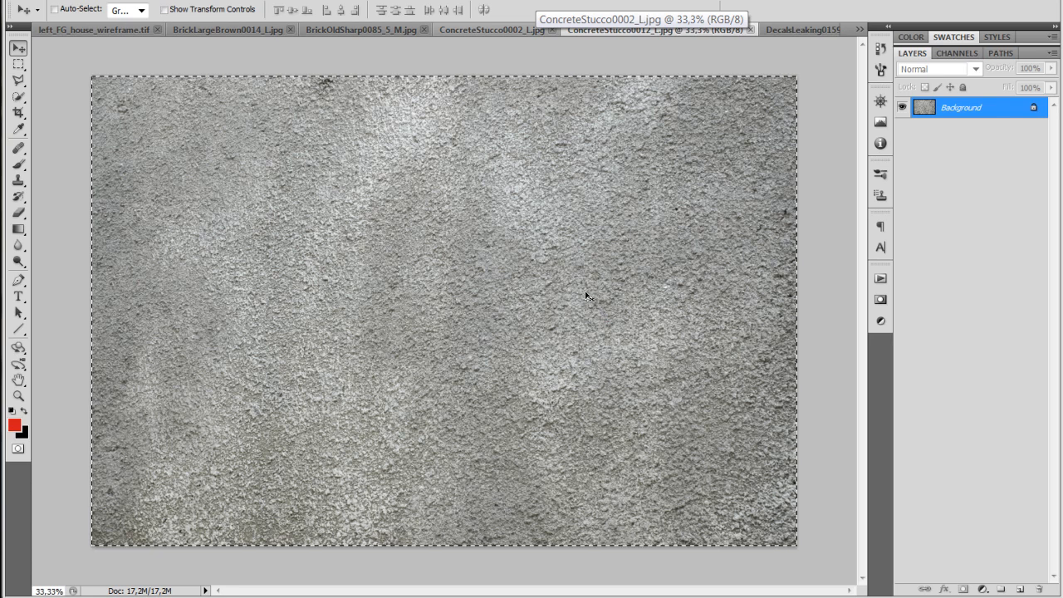
{"action": "key", "text": "ctrl+d"}
{"action": "left_click", "coordinate": [63, 30]}
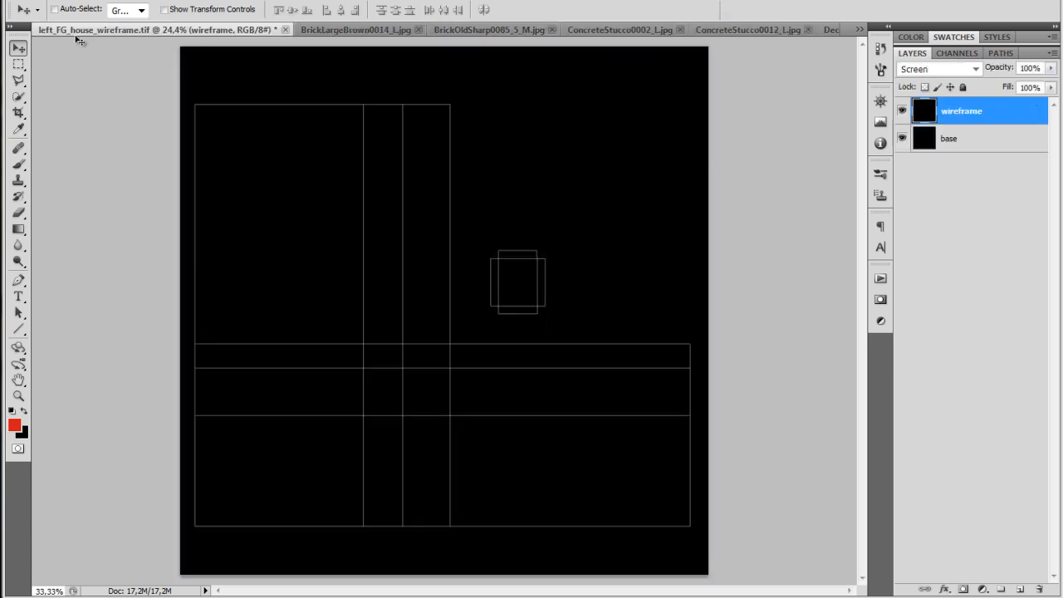
{"action": "key", "text": "ctrl+shift+alt+n"}
{"action": "key", "text": "ctrl+v"}
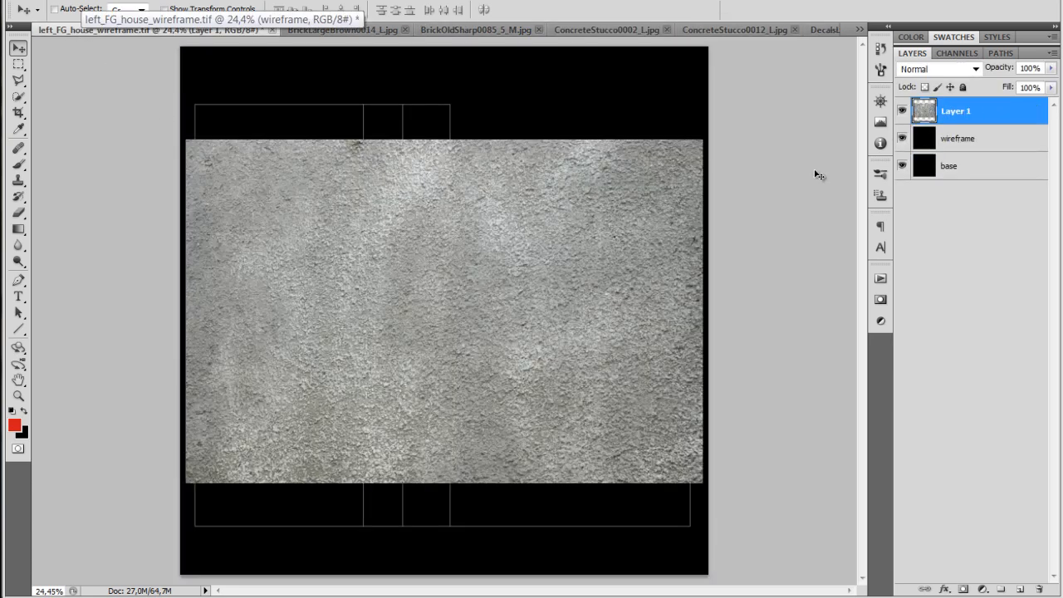
{"action": "left_click_drag", "start_coordinate": [937, 110], "coordinate": [928, 172]}
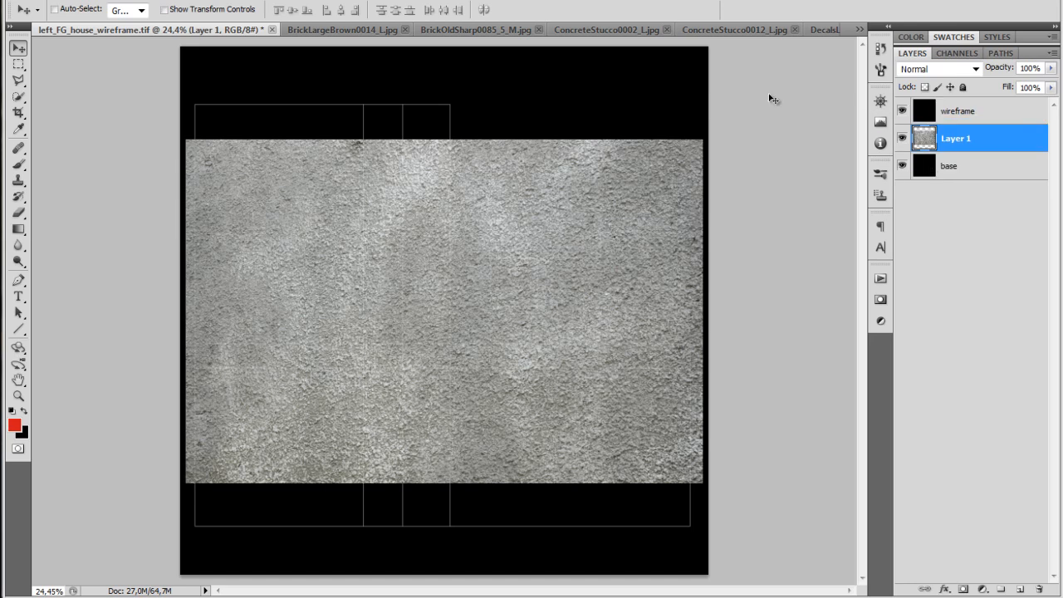
Move the stucco layer down over the lower part of the UV layout, against the canvas's left edge, and start a free transform on it.
{"action": "left_click_drag", "start_coordinate": [407, 256], "coordinate": [402, 303]}
{"action": "key", "text": "ctrl+1"}
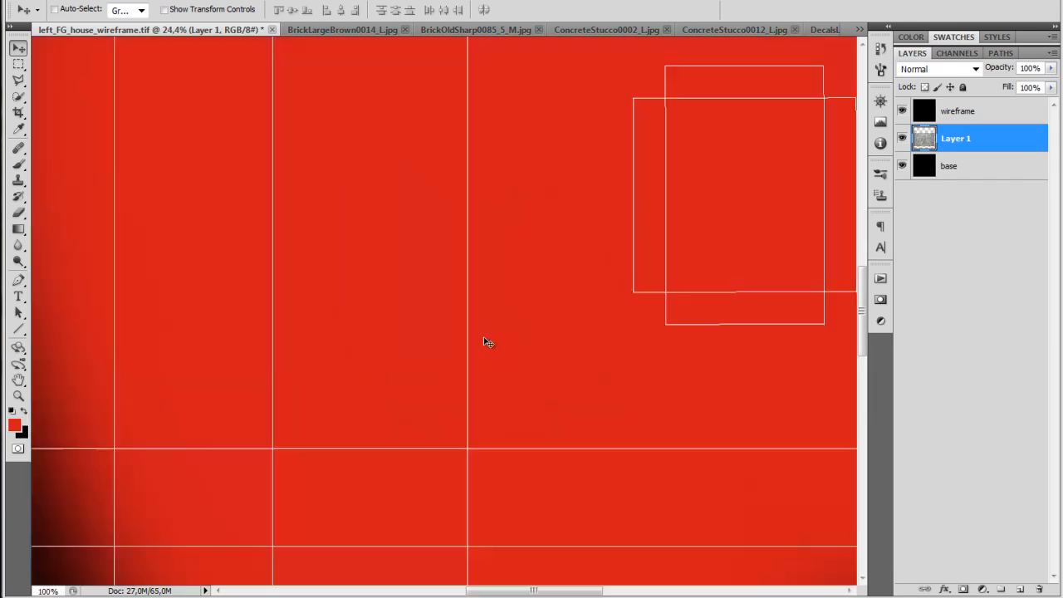
{"action": "left_click_drag", "start_coordinate": [485, 340], "coordinate": [312, 221]}
{"action": "left_click_drag", "start_coordinate": [669, 359], "coordinate": [543, 173]}
{"action": "key", "text": "ctrl+minus"}
{"action": "key", "text": "ctrl+minus"}
{"action": "key", "text": "ctrl+minus"}
{"action": "key", "text": "ctrl+minus"}
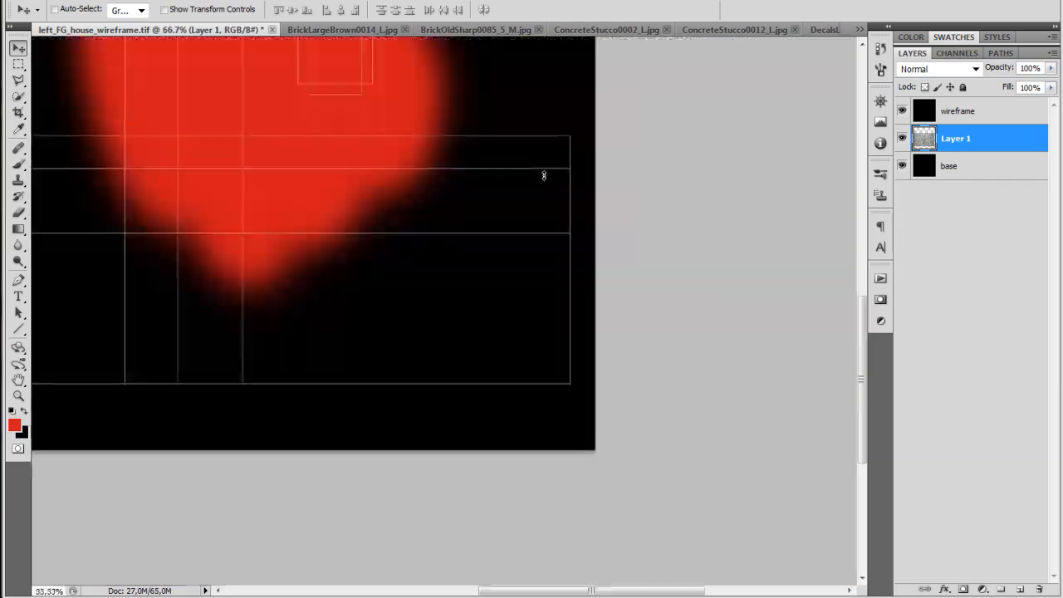
{"action": "key", "text": "ctrl+t"}
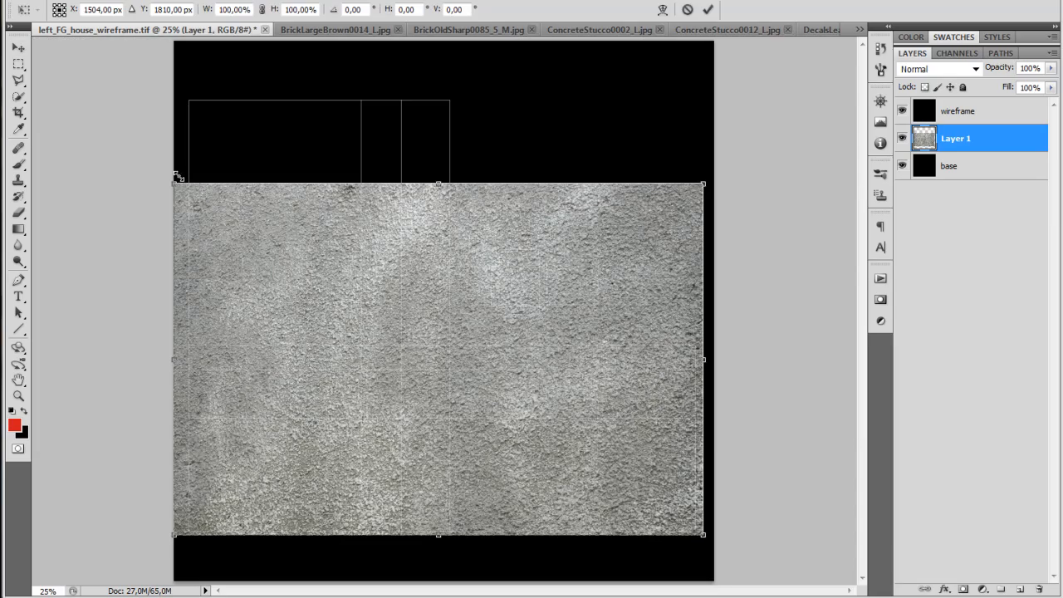